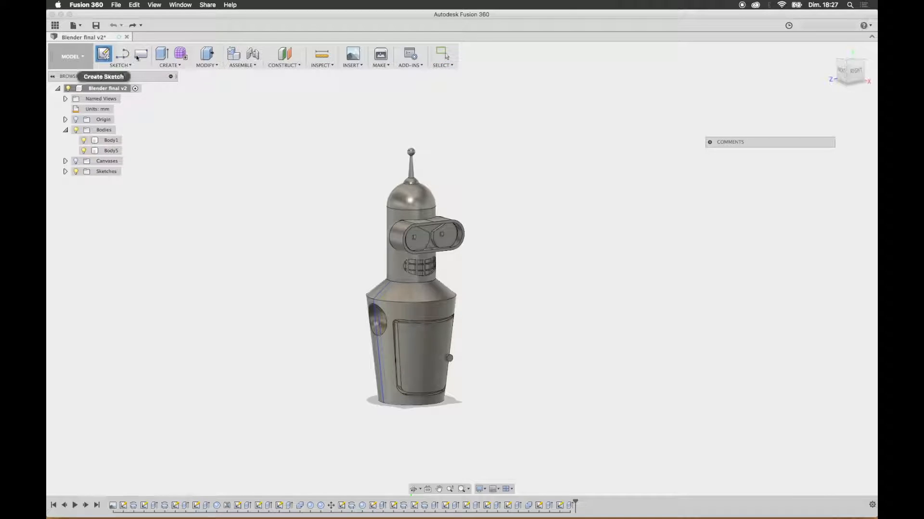
# Step: In a new sketch on the plane facing the front view, draw a three-point spline from the shoulder socket's centre out past the torso
pyautogui.click(843, 72)
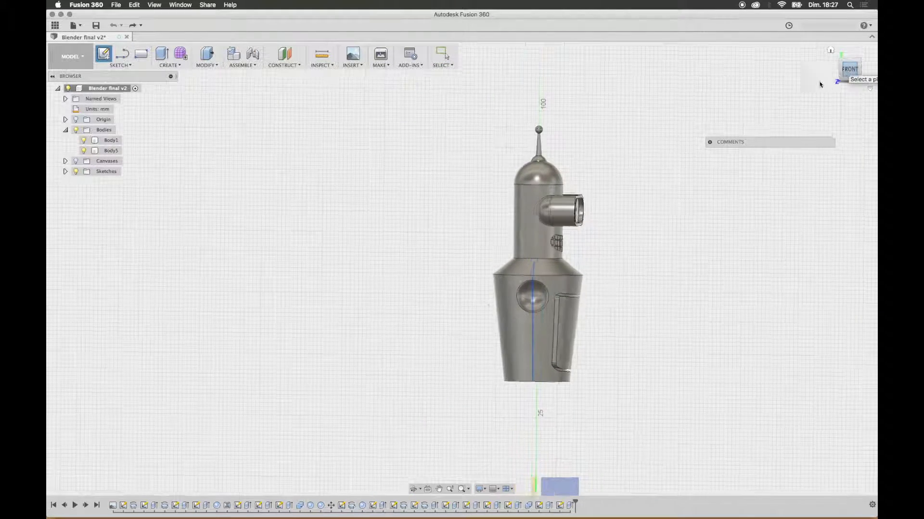
pyautogui.click(587, 487)
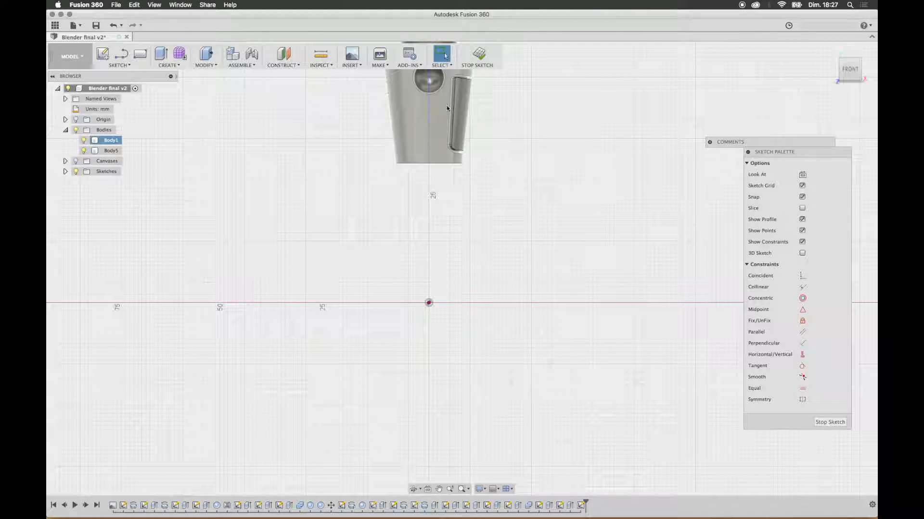
pyautogui.moveTo(513, 101); pyautogui.dragTo(525, 235, button='middle')
pyautogui.scroll(5, 436, 205)
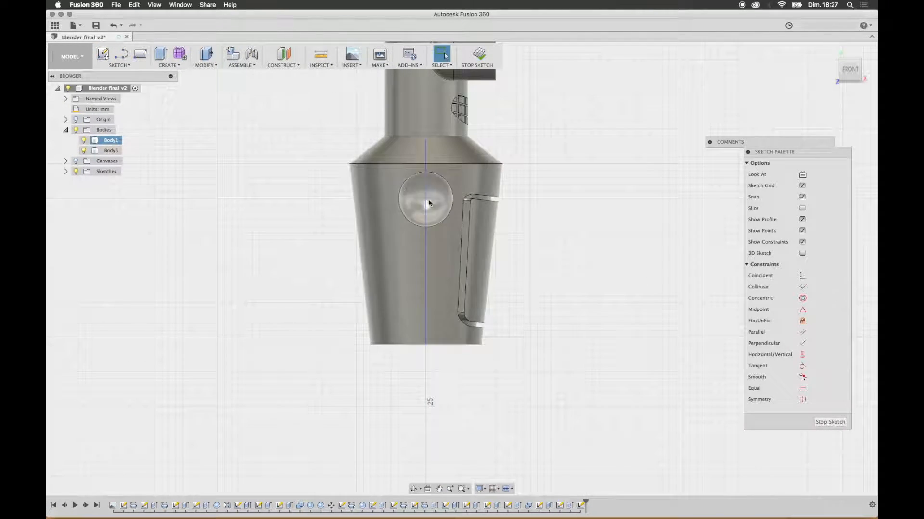
pyautogui.click(120, 65)
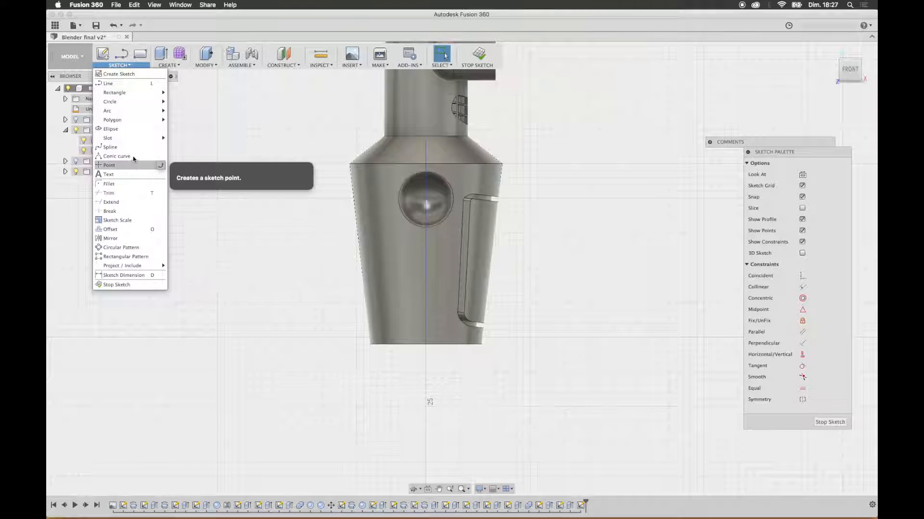
pyautogui.click(110, 165)
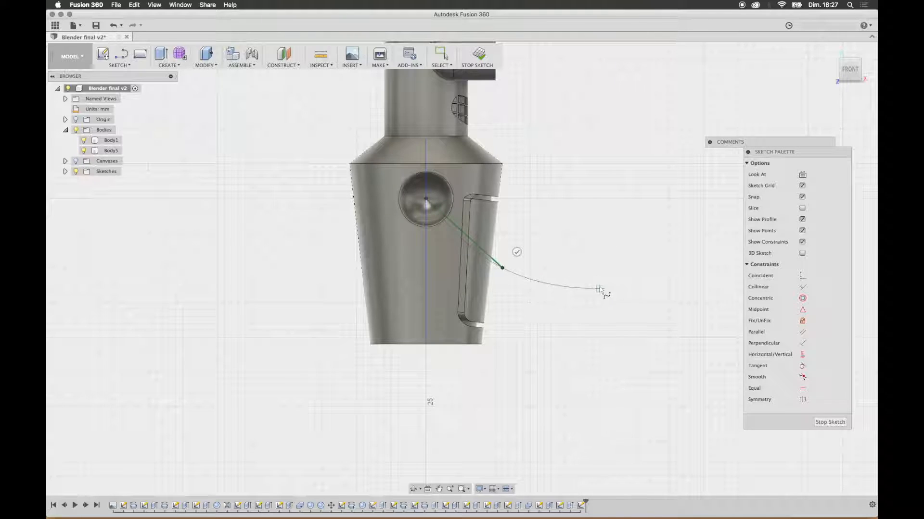
pyautogui.click(586, 289)
pyautogui.click(586, 268)
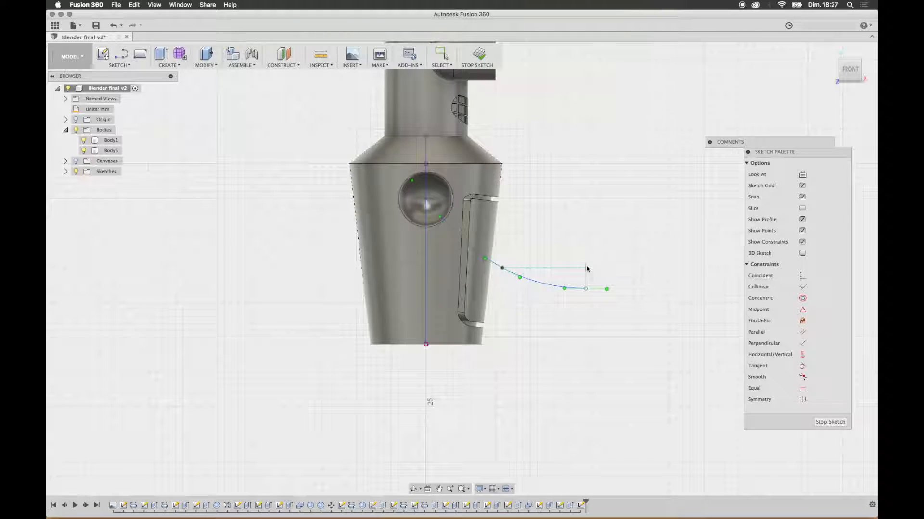
# Step: Draw a 4.8 mm diameter circle centred on the spline's start point in the shoulder socket
pyautogui.click(131, 67)
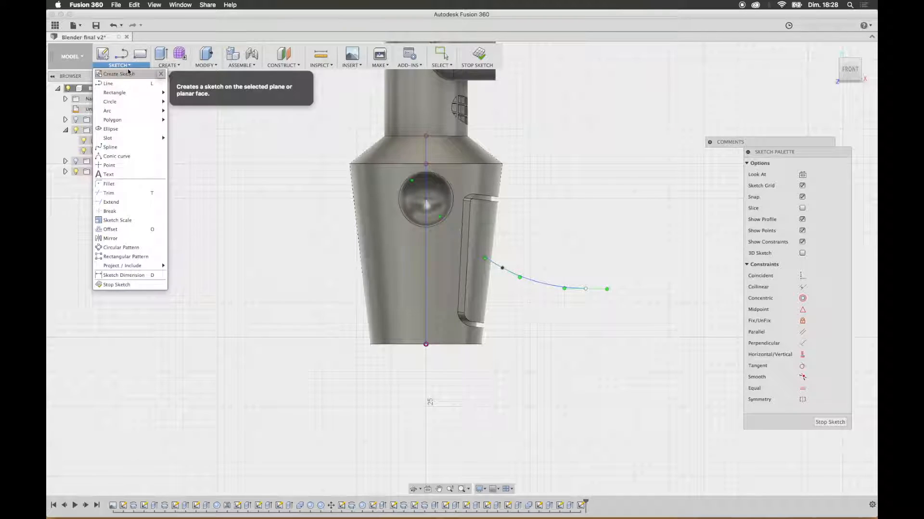
pyautogui.moveTo(128, 101)
pyautogui.click(198, 103)
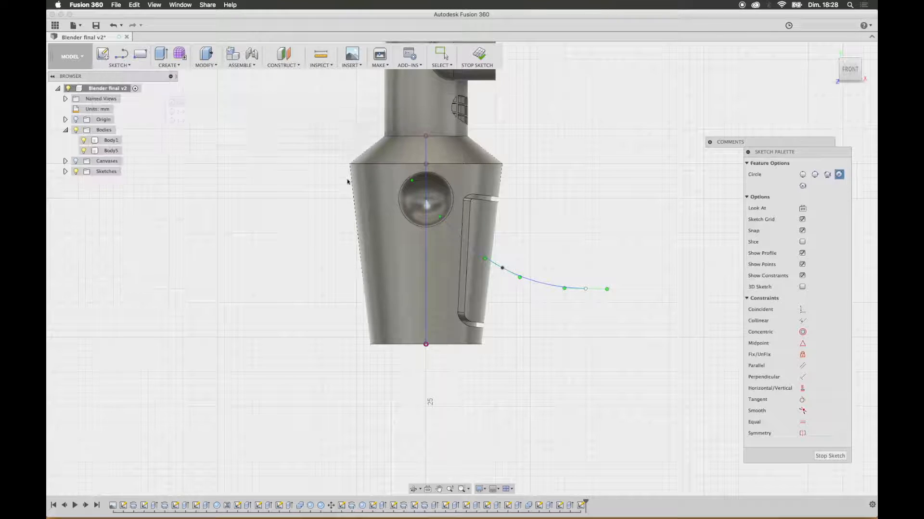
pyautogui.click(426, 201)
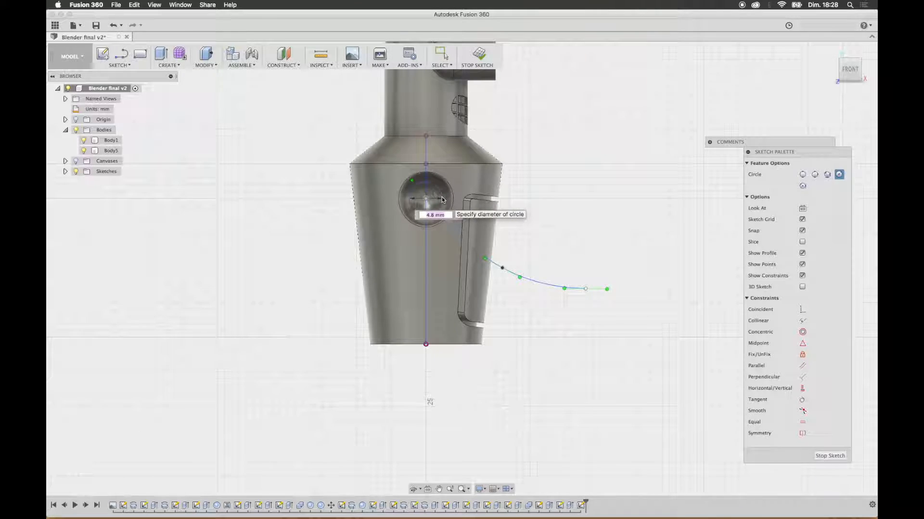
pyautogui.press('Return')
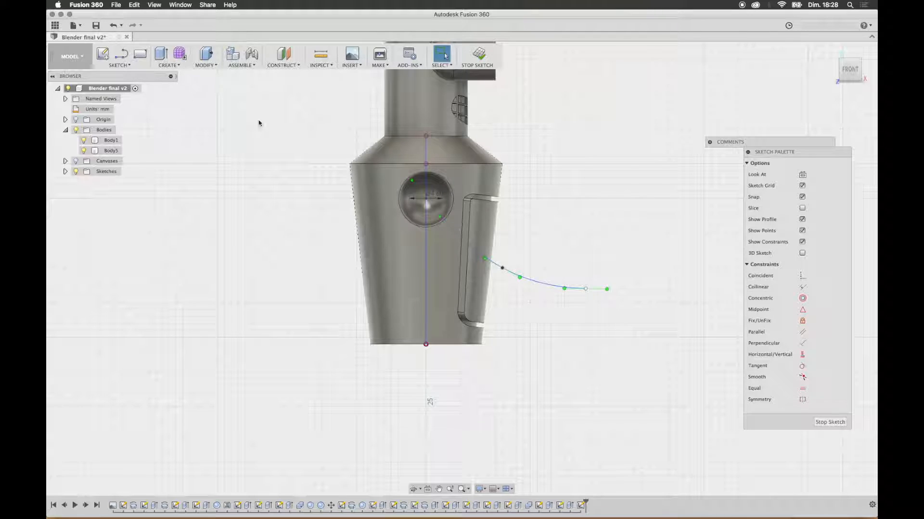
# Step: Draw a second circle of 4.8 mm diameter centred on the spline's outer end point
pyautogui.press('c')
pyautogui.click(585, 288)
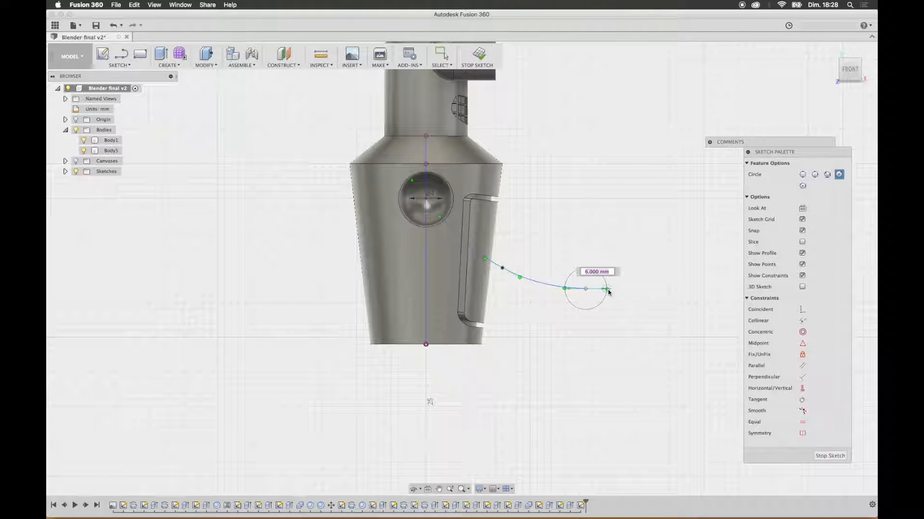
pyautogui.write('4.8')
pyautogui.press('Return')
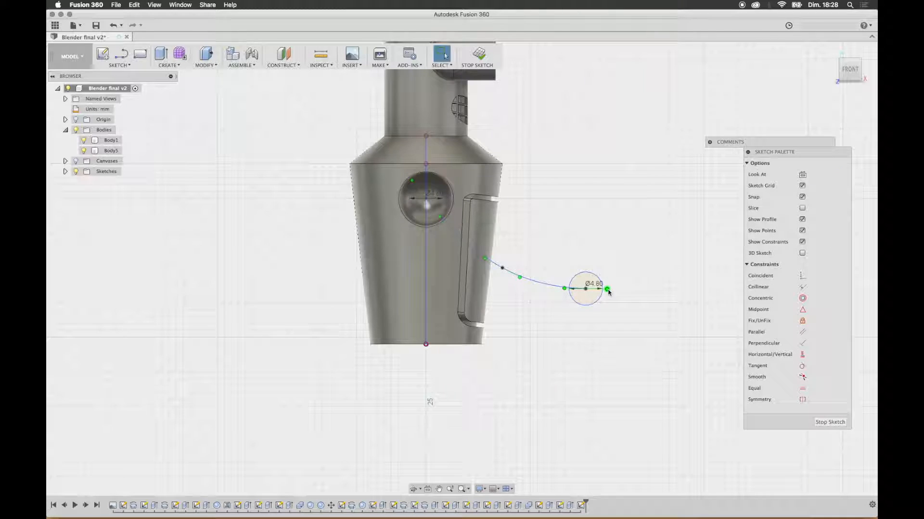
# Step: Hide Body1 and Body5 so that only the arm's sketch geometry is displayed
pyautogui.keyDown('shift'); pyautogui.moveTo(593, 243); pyautogui.dragTo(558, 258, button='middle'); pyautogui.keyUp('shift')
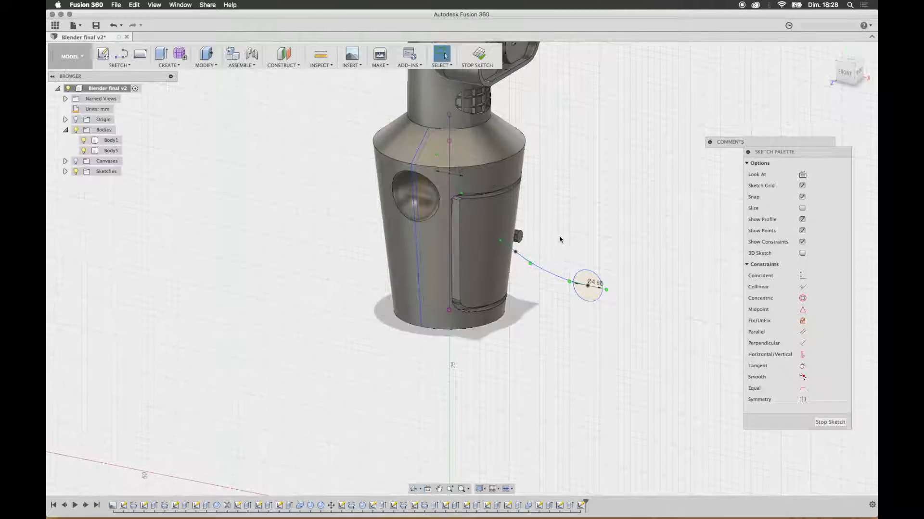
pyautogui.click(84, 141)
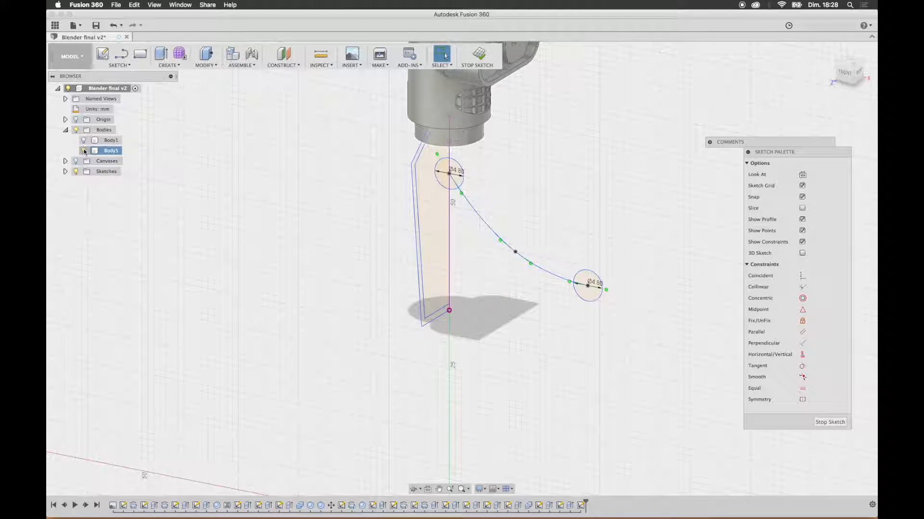
pyautogui.click(84, 150)
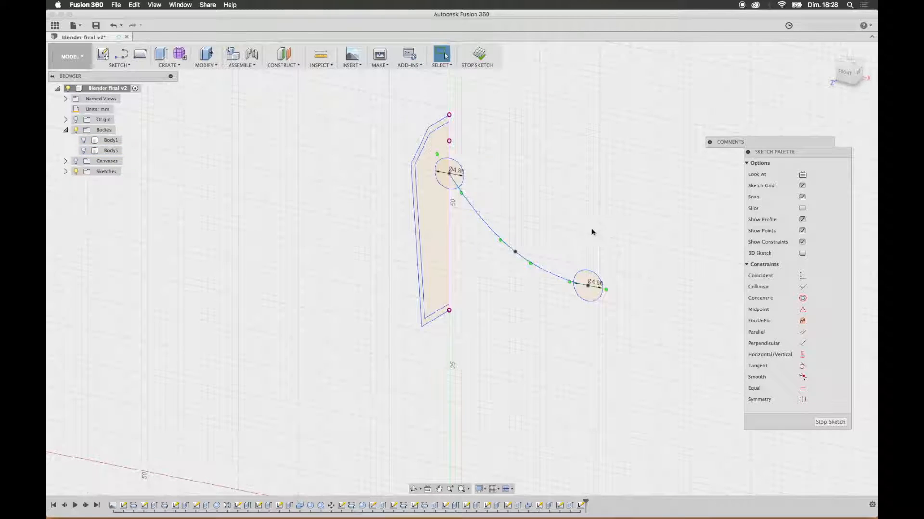
pyautogui.moveTo(623, 236)
pyautogui.keyDown('shift'); pyautogui.mouseDown(button='middle')
pyautogui.moveTo(587, 239)
pyautogui.moveTo(629, 241)
pyautogui.moveTo(521, 201)
pyautogui.mouseUp(button='middle'); pyautogui.keyUp('shift')
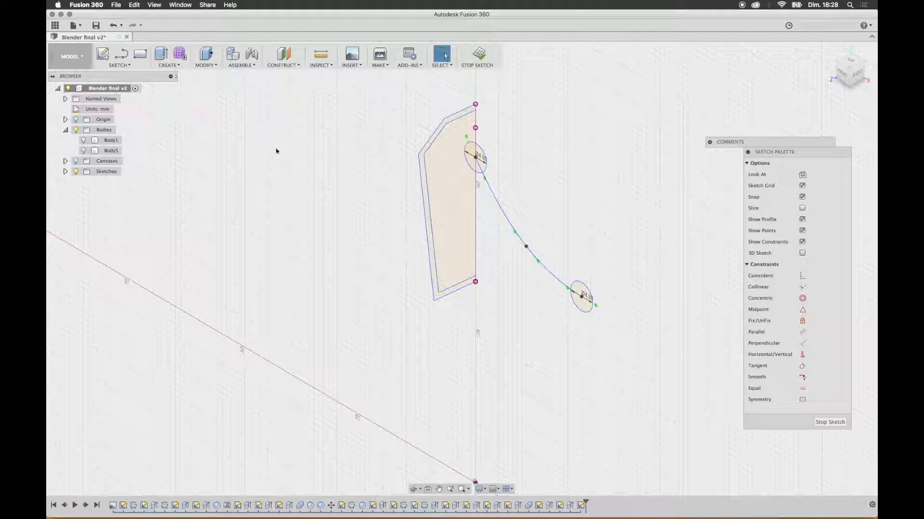
# Step: Rotate the shoulder circle 90 degrees about Y and 50 degrees about X with Move/Copy, so it stands across the spline's start
pyautogui.click(205, 66)
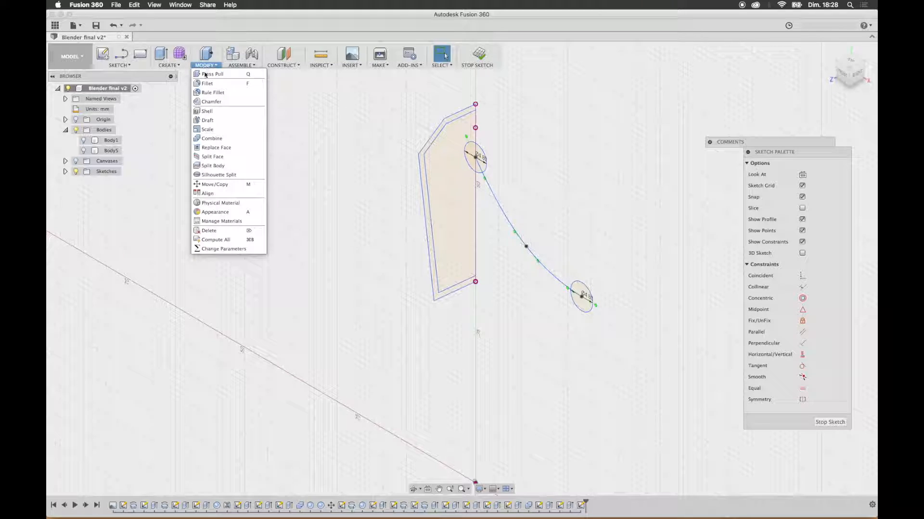
pyautogui.click(221, 184)
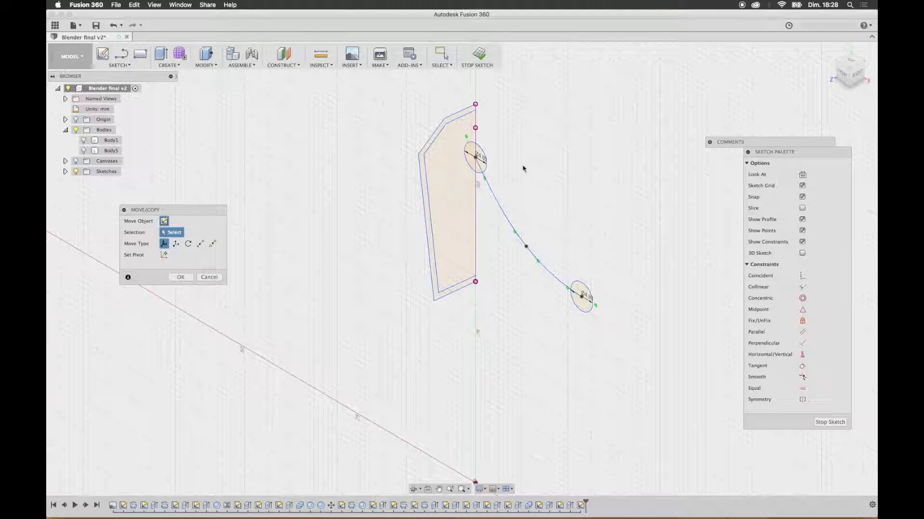
pyautogui.click(482, 150)
pyautogui.moveTo(507, 179); pyautogui.dragTo(528, 137)
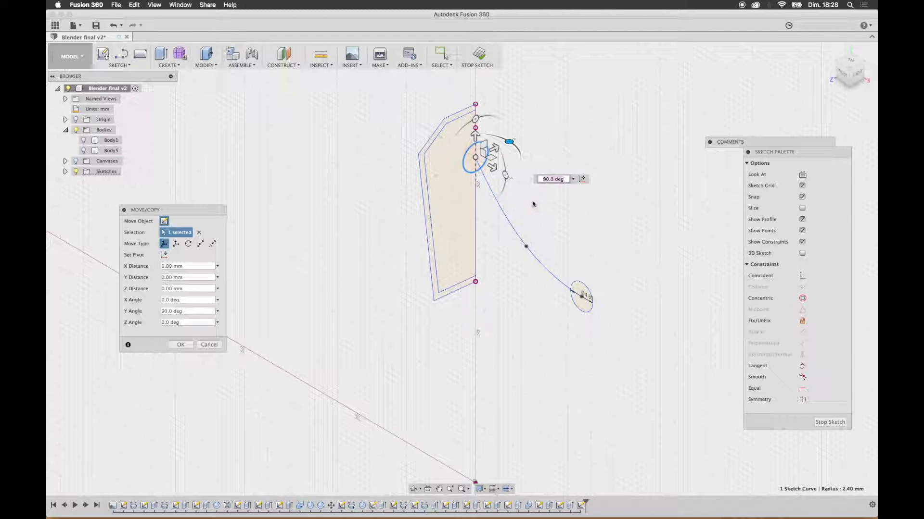
pyautogui.click(843, 82)
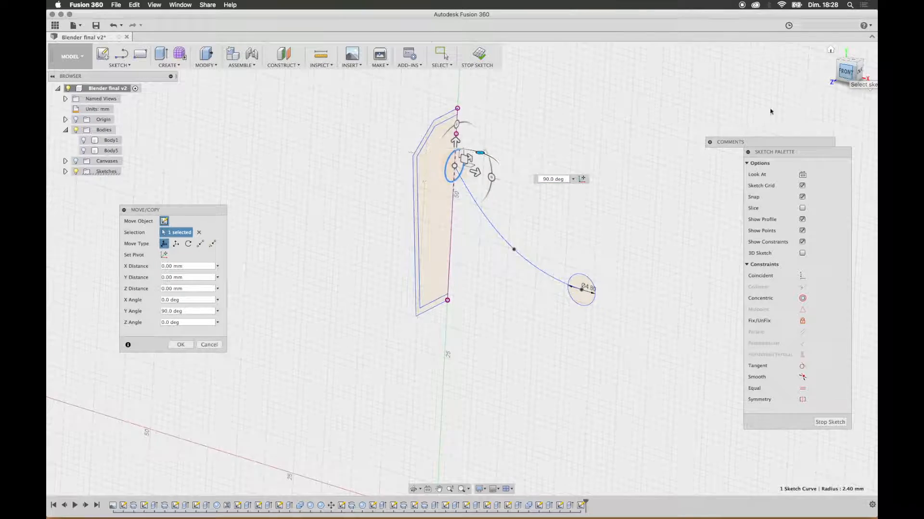
pyautogui.moveTo(440, 200); pyautogui.dragTo(424, 234)
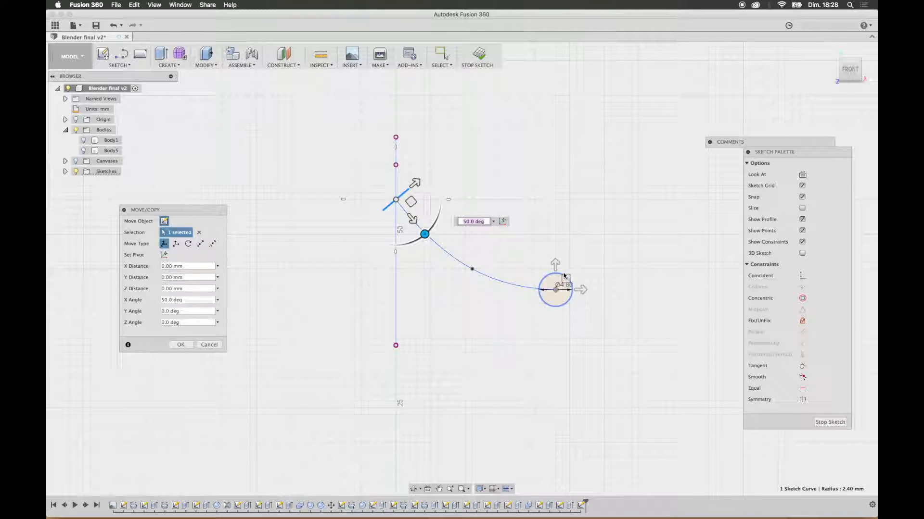
# Step: Rotate the circle at the spline's outer end 90 degrees about Y, making it perpendicular to the curve
pyautogui.click(546, 277)
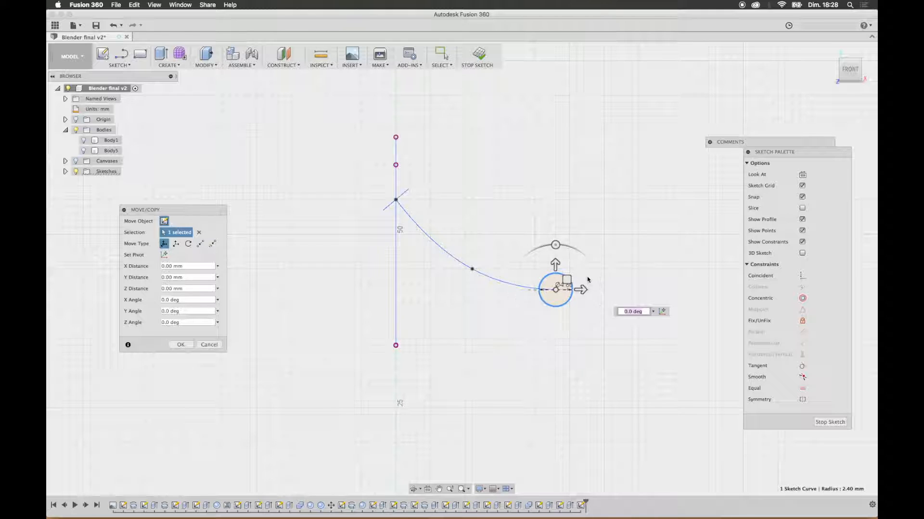
pyautogui.keyDown('shift'); pyautogui.moveTo(632, 244); pyautogui.dragTo(598, 311, button='middle'); pyautogui.keyUp('shift')
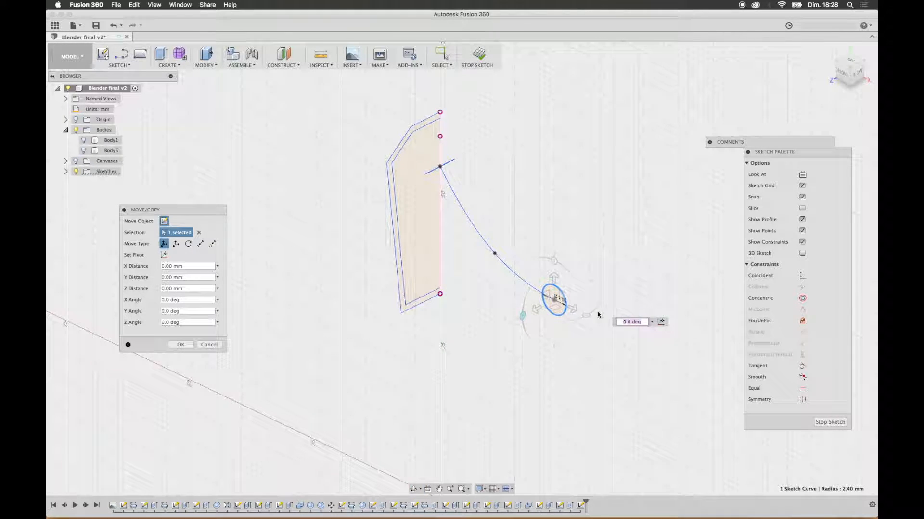
pyautogui.moveTo(529, 318); pyautogui.dragTo(607, 277)
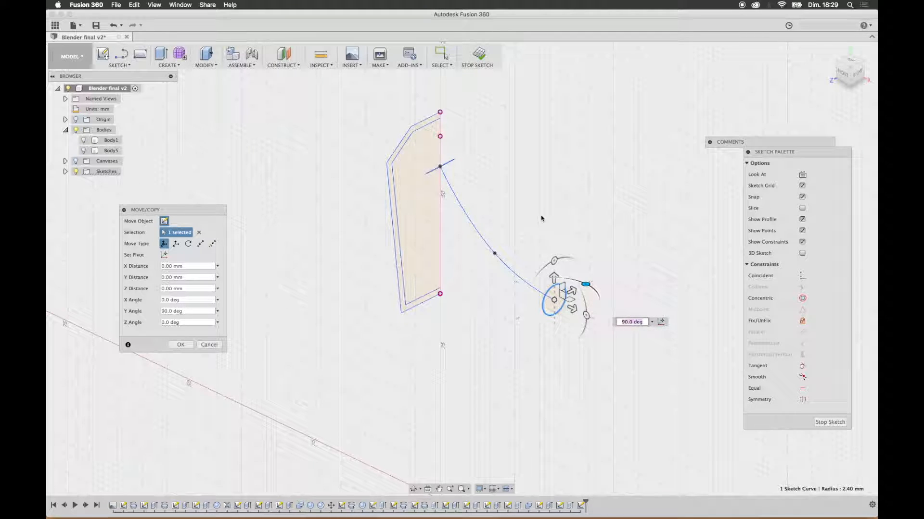
pyautogui.click(843, 73)
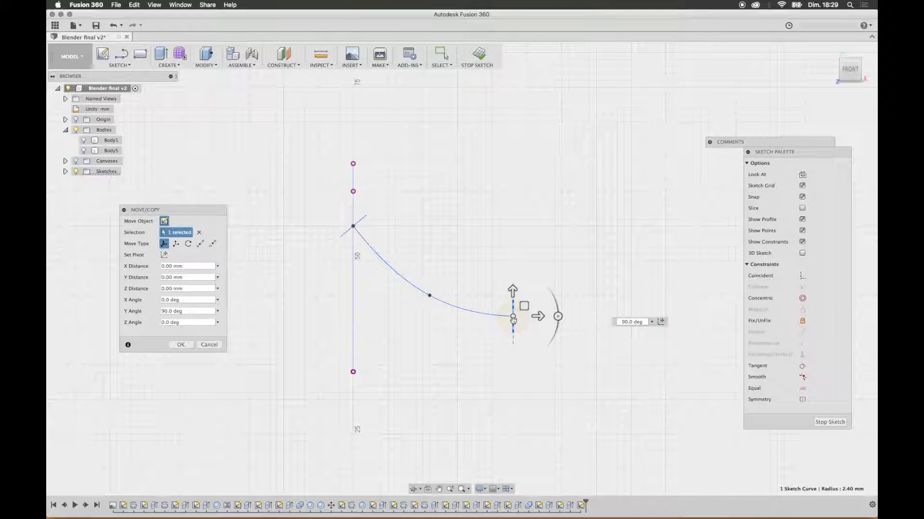
pyautogui.moveTo(564, 317); pyautogui.dragTo(560, 320)
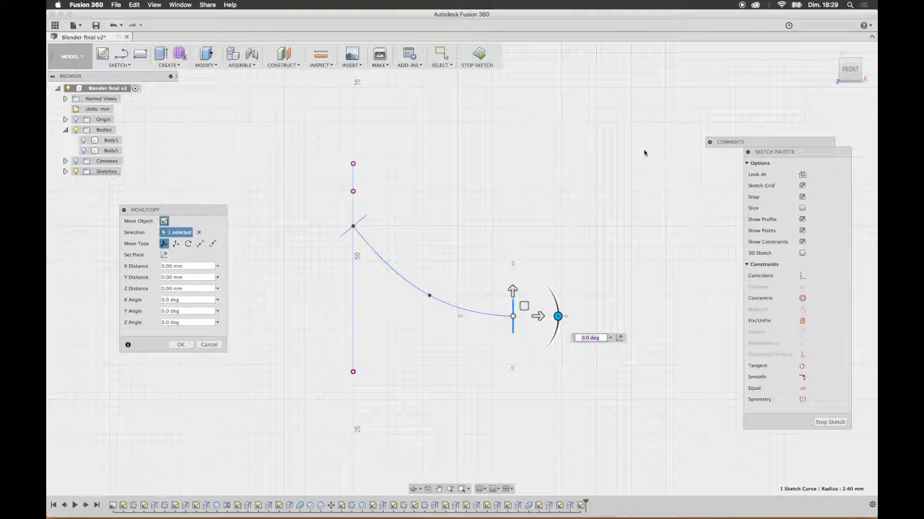
pyautogui.click(181, 345)
# Step: Loft the two rotated circles along the spline as centerline, creating the curved arm as a new body
pyautogui.moveTo(592, 245)
pyautogui.keyDown('shift'); pyautogui.mouseDown(button='middle')
pyautogui.moveTo(534, 239)
pyautogui.moveTo(545, 242)
pyautogui.mouseUp(button='middle'); pyautogui.keyUp('shift')
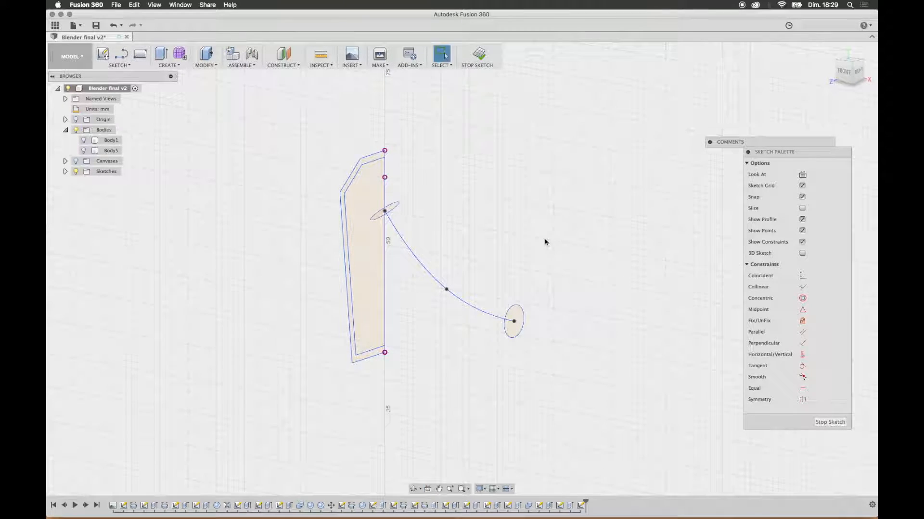
pyautogui.click(206, 65)
pyautogui.click(168, 65)
pyautogui.click(166, 111)
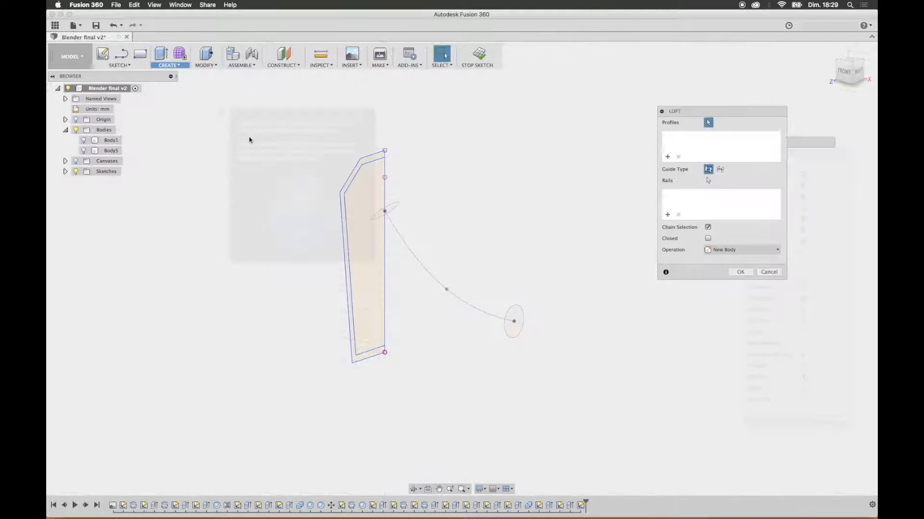
pyautogui.click(393, 209)
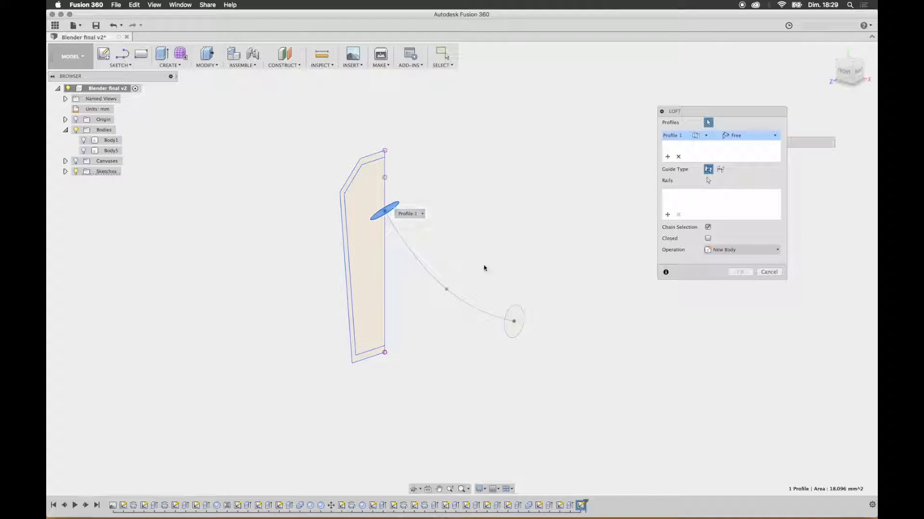
pyautogui.click(518, 316)
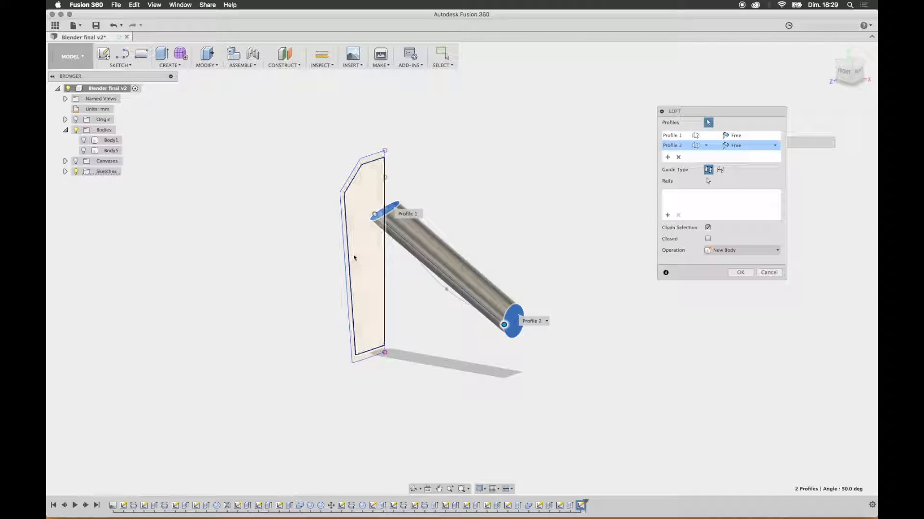
pyautogui.click(720, 169)
pyautogui.click(436, 284)
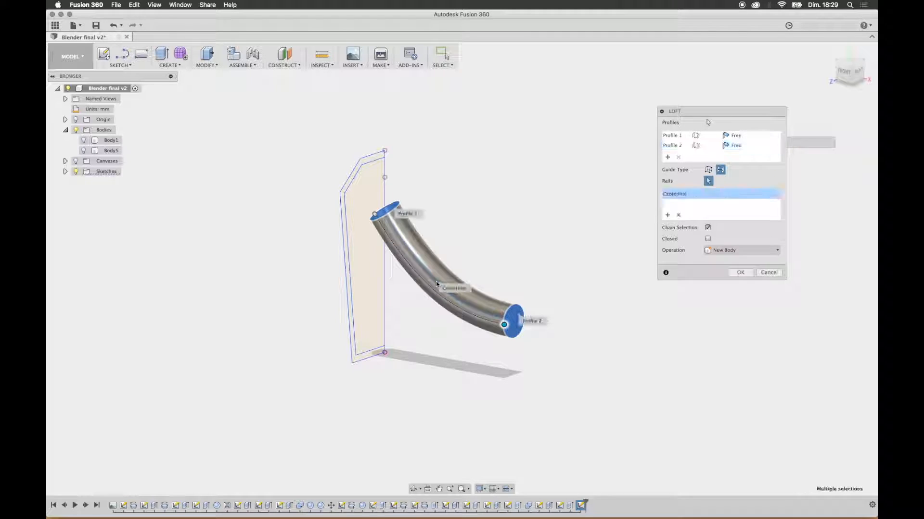
pyautogui.click(719, 250)
pyautogui.click(729, 290)
pyautogui.click(743, 272)
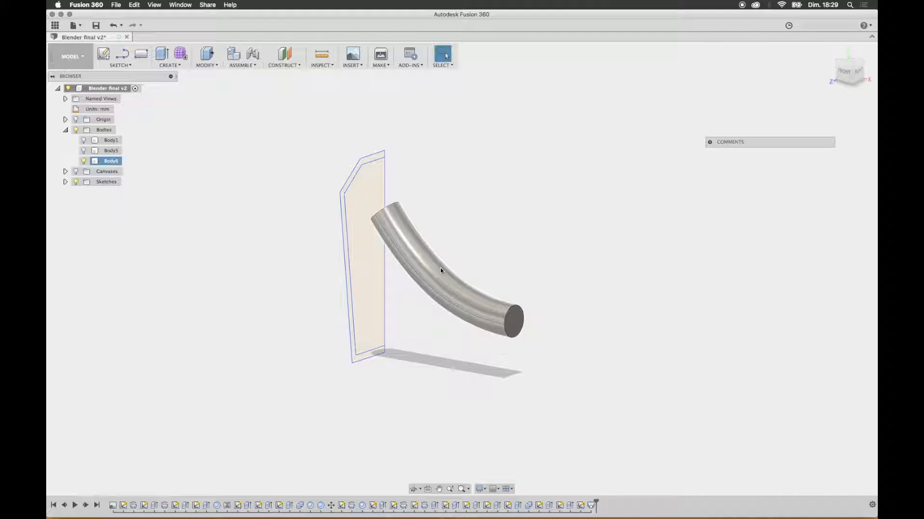
# Step: Add an 8 mm diameter sphere centred on the arm's shoulder end face, joined to the arm body
pyautogui.keyDown('shift'); pyautogui.moveTo(382, 207); pyautogui.dragTo(353, 226, button='middle'); pyautogui.keyUp('shift')
pyautogui.click(172, 64)
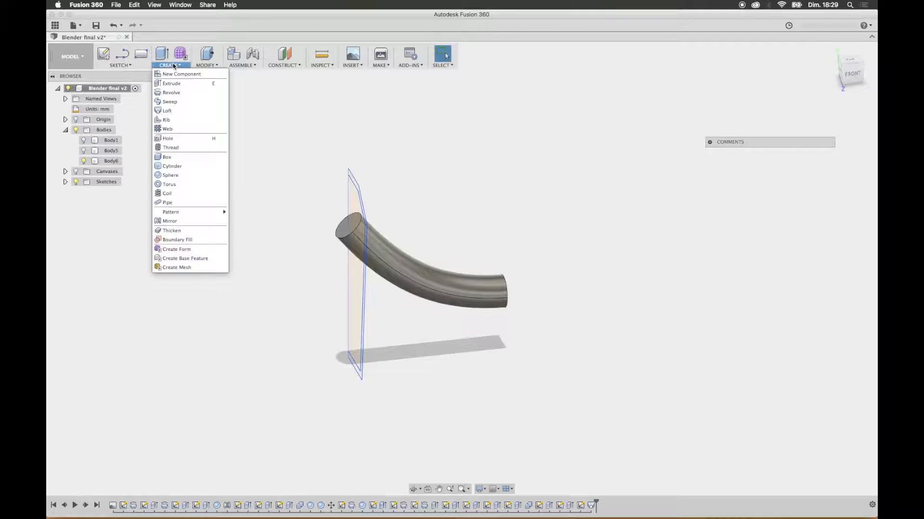
pyautogui.click(179, 176)
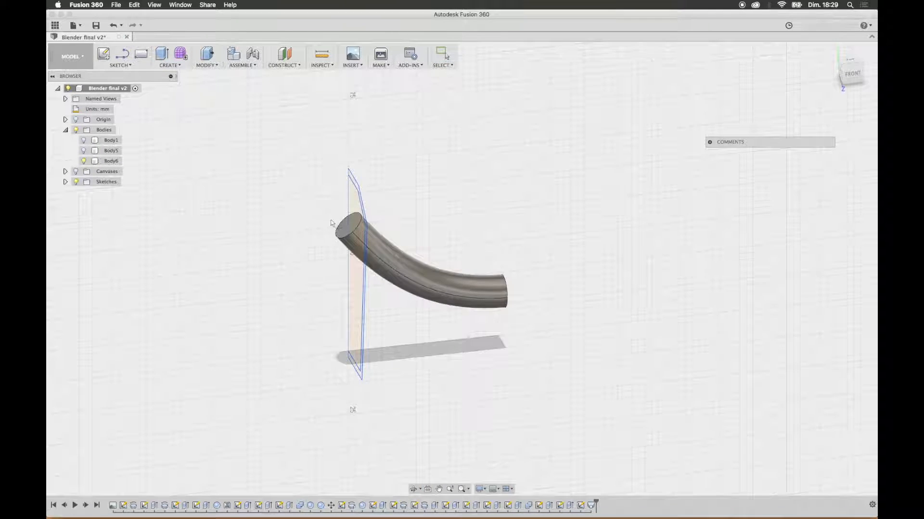
pyautogui.click(345, 229)
pyautogui.keyDown('shift'); pyautogui.moveTo(339, 231); pyautogui.dragTo(376, 255, button='middle'); pyautogui.keyUp('shift')
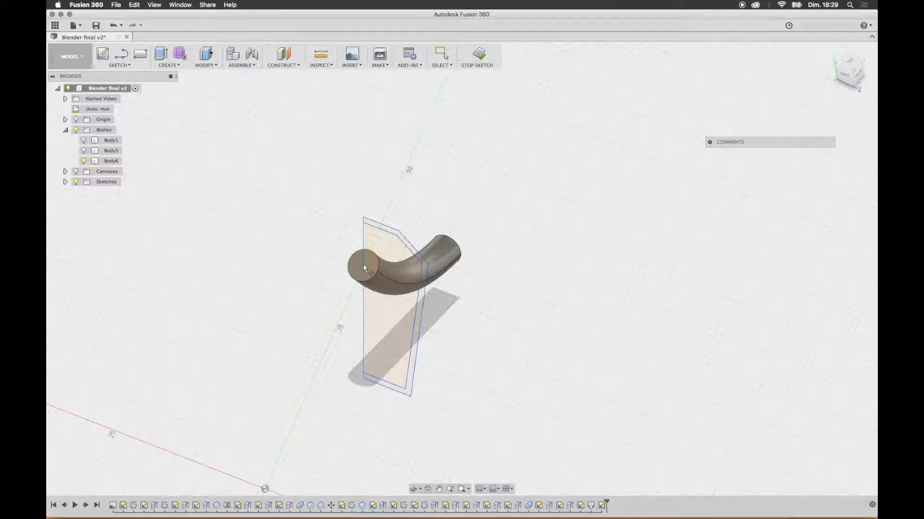
pyautogui.click(364, 267)
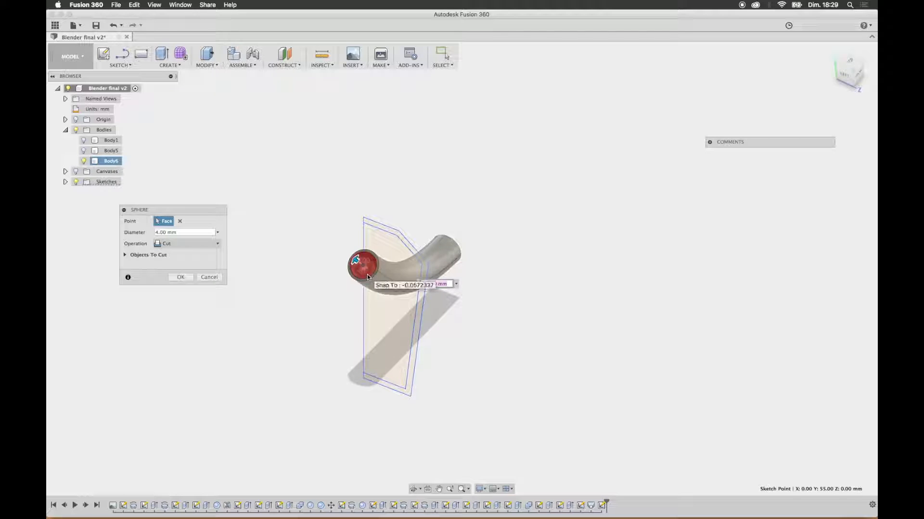
pyautogui.write('8')
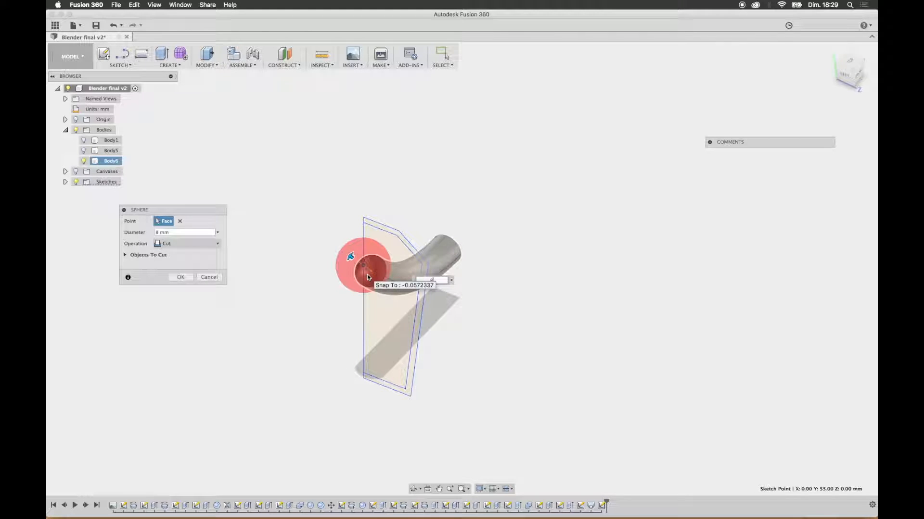
pyautogui.click(218, 244)
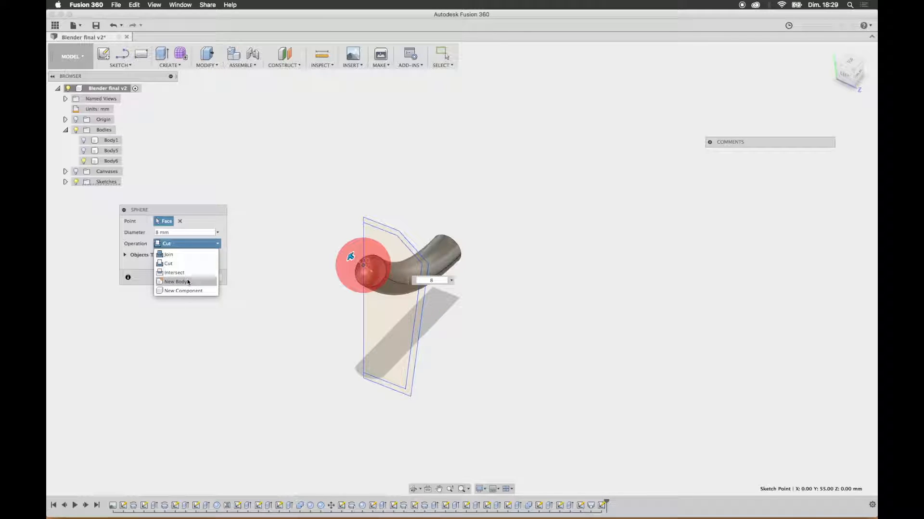
pyautogui.click(168, 255)
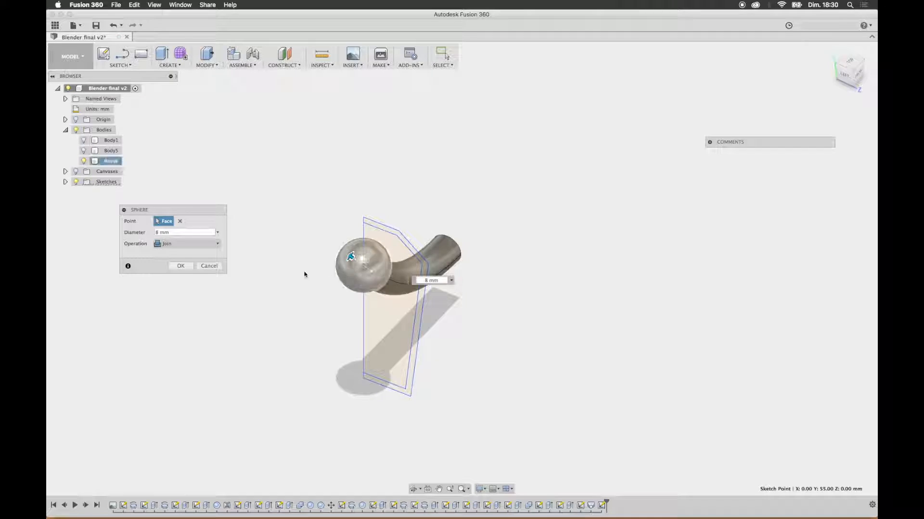
pyautogui.press('Return')
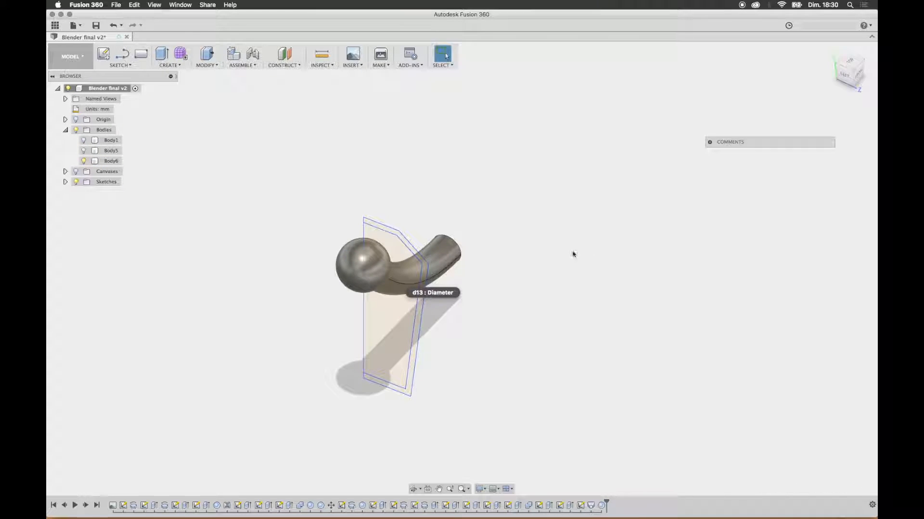
# Step: Show Body5 and Body1 temporarily to examine the arm against the whole figure, and hide both again
pyautogui.keyDown('shift'); pyautogui.moveTo(535, 276); pyautogui.dragTo(474, 261, button='middle'); pyautogui.keyUp('shift')
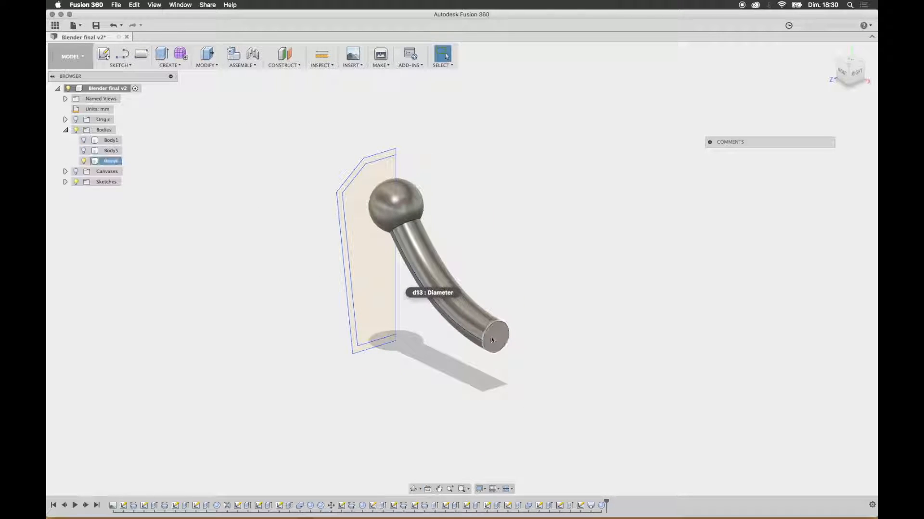
pyautogui.click(426, 262)
pyautogui.click(847, 66)
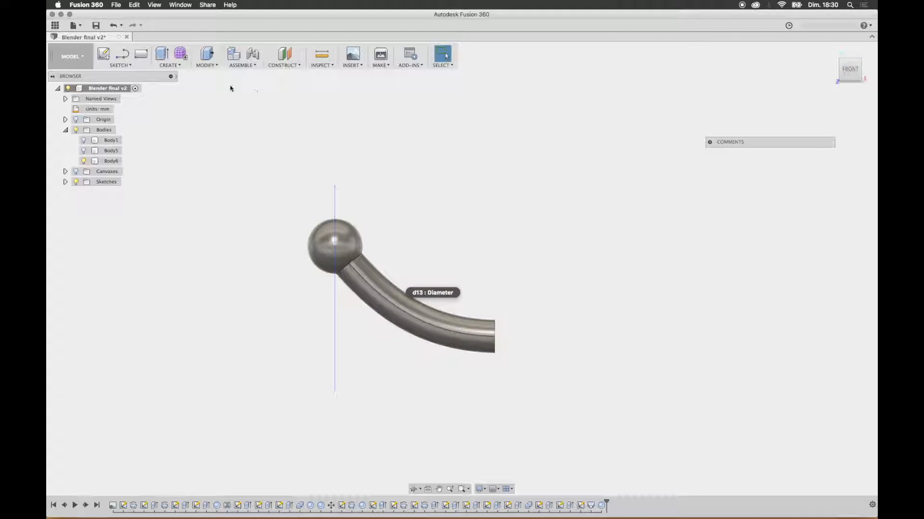
pyautogui.click(84, 151)
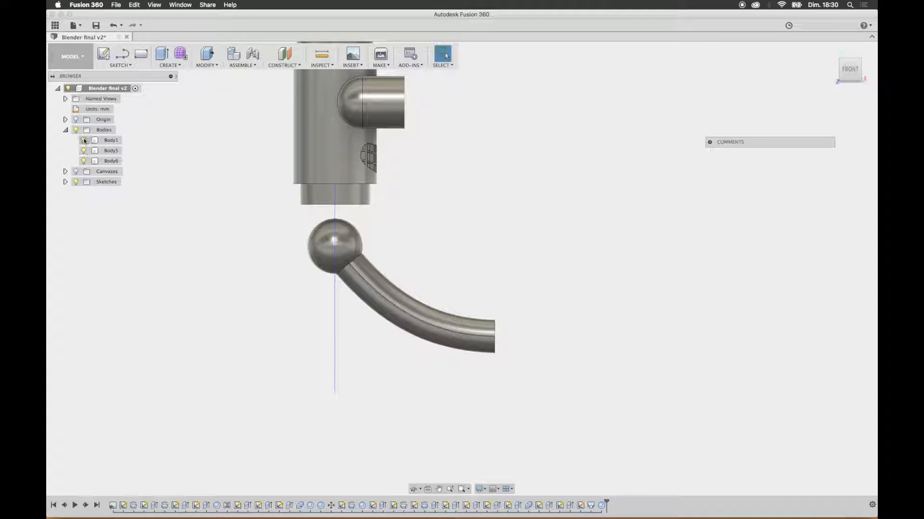
pyautogui.click(84, 140)
pyautogui.keyDown('shift'); pyautogui.moveTo(489, 247); pyautogui.dragTo(456, 253, button='middle'); pyautogui.keyUp('shift')
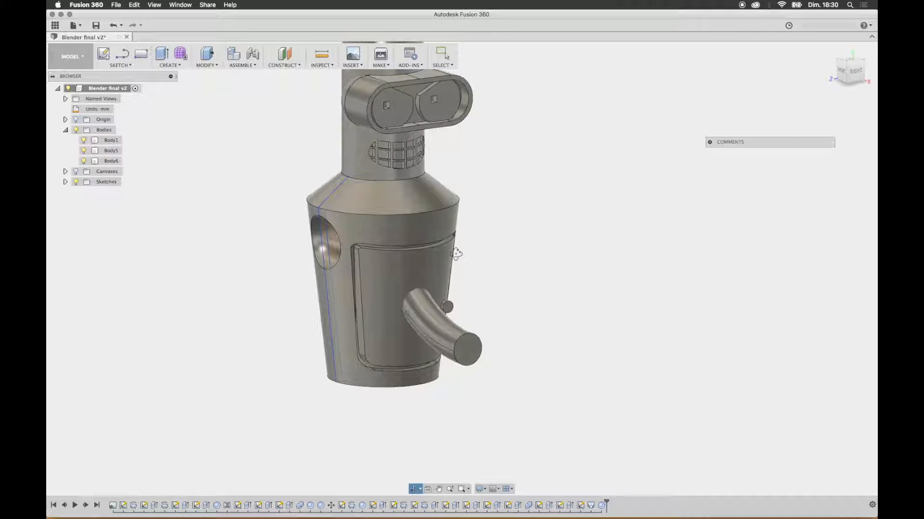
pyautogui.click(84, 151)
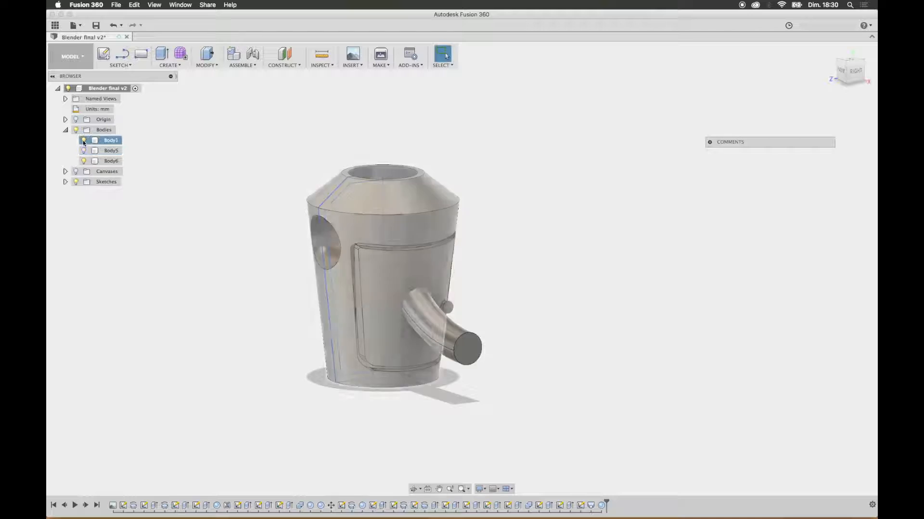
pyautogui.click(84, 141)
pyautogui.keyDown('shift'); pyautogui.moveTo(486, 241); pyautogui.dragTo(572, 318, button='middle'); pyautogui.keyUp('shift')
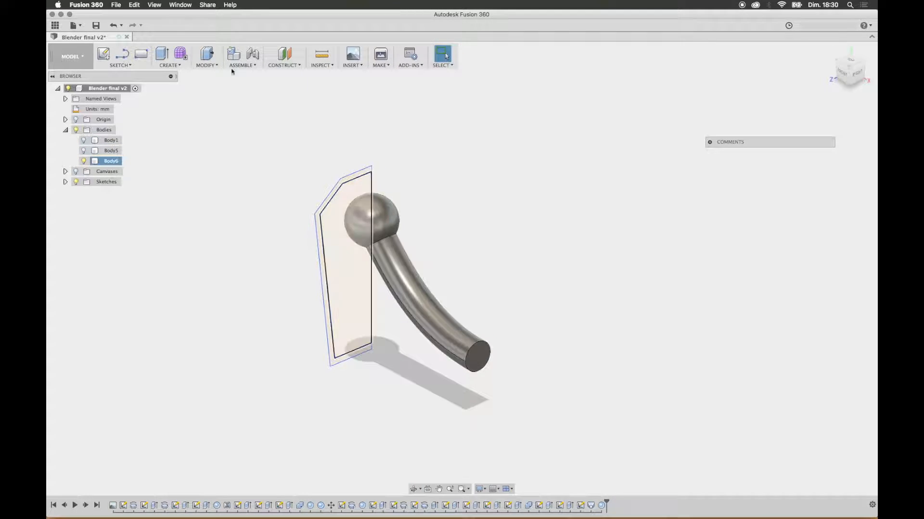
# Step: Sketch two concentric circles on the arm's outer end face, one larger than the face and one about 4 mm in diameter
pyautogui.click(104, 54)
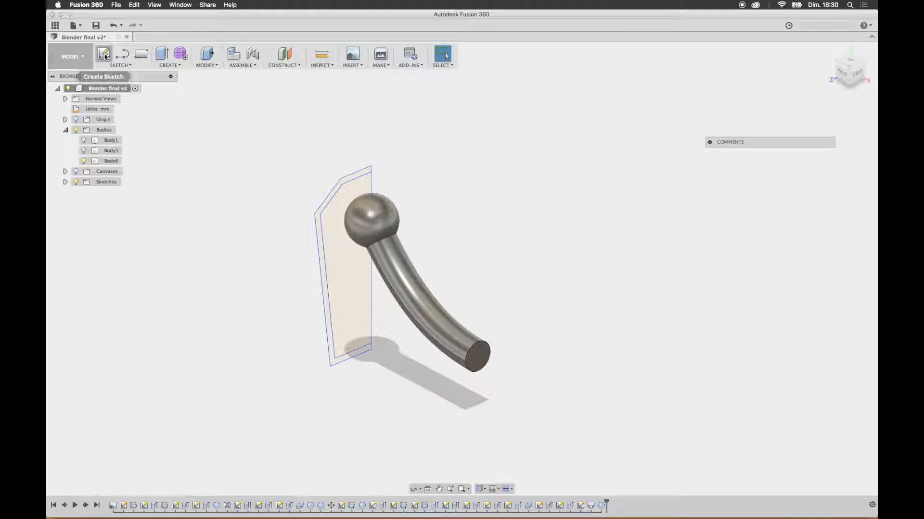
pyautogui.click(486, 356)
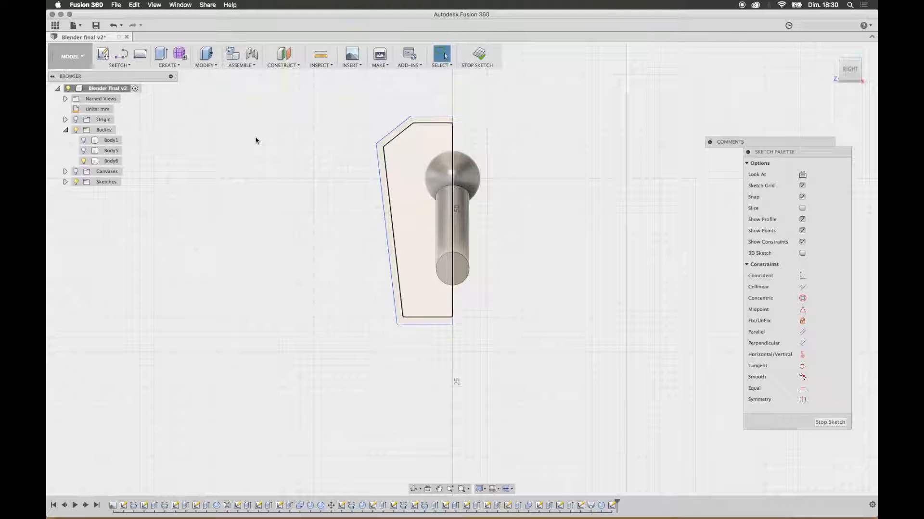
pyautogui.press('c')
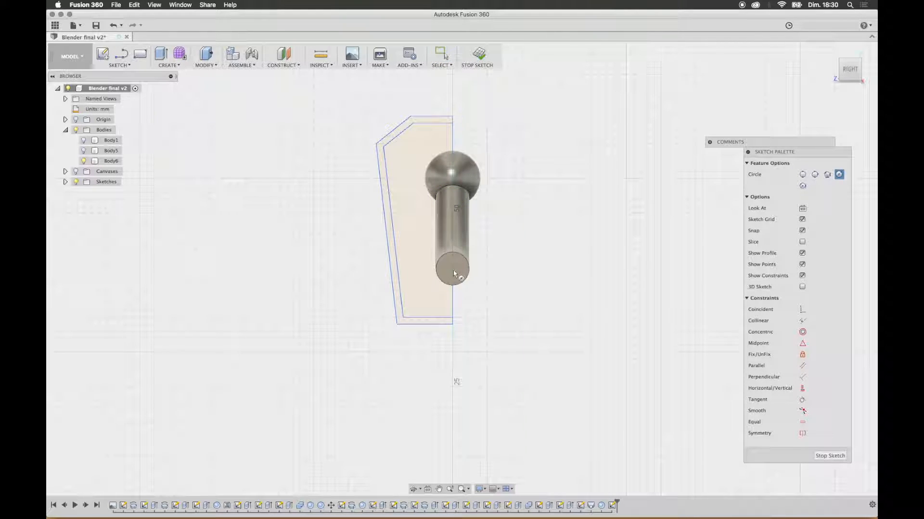
pyautogui.click(452, 269)
pyautogui.click(474, 270)
pyautogui.click(453, 268)
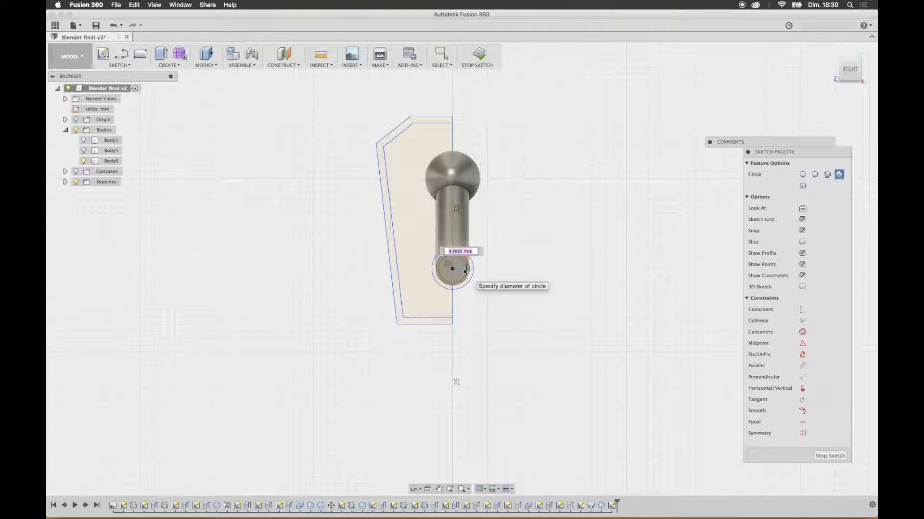
pyautogui.click(465, 270)
pyautogui.keyDown('shift'); pyautogui.moveTo(450, 271); pyautogui.dragTo(478, 268, button='middle'); pyautogui.keyUp('shift')
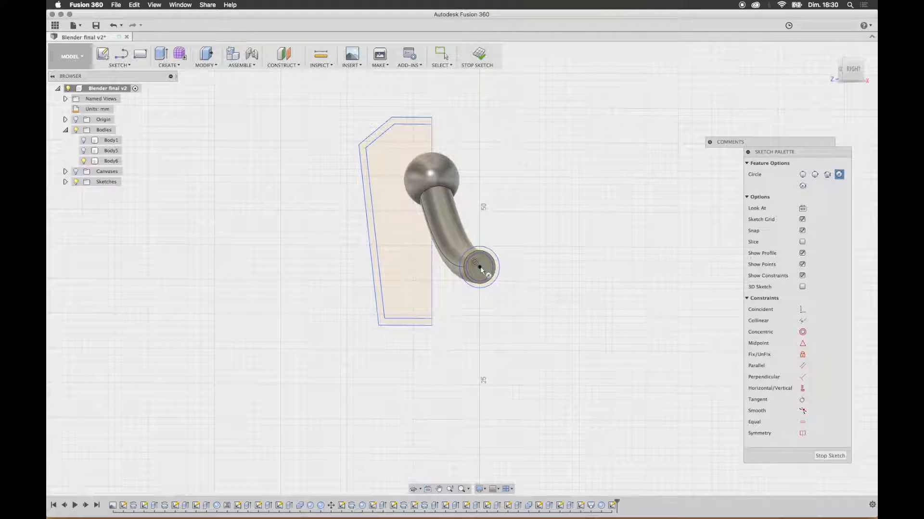
pyautogui.scroll(5, 479, 267)
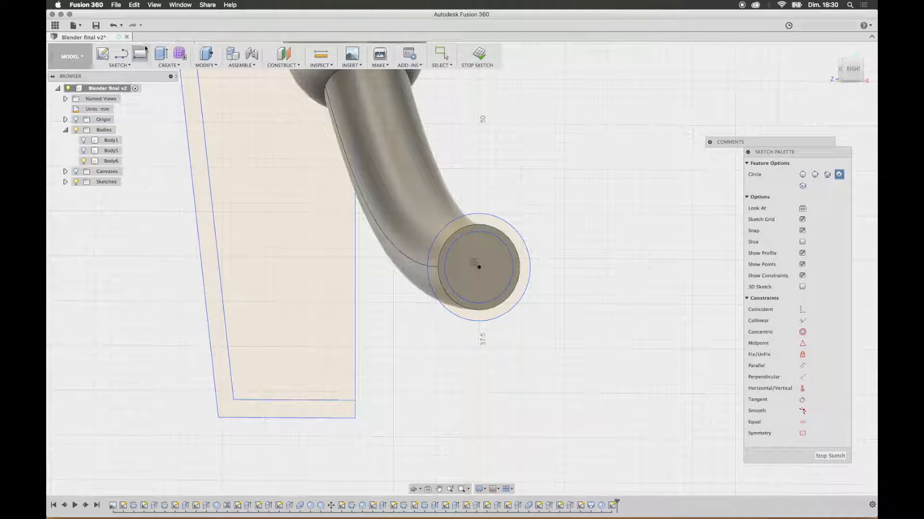
# Step: Extrude the two ring profiles between the circles 1 mm outward, joining them to the arm's end as a collar
pyautogui.click(162, 54)
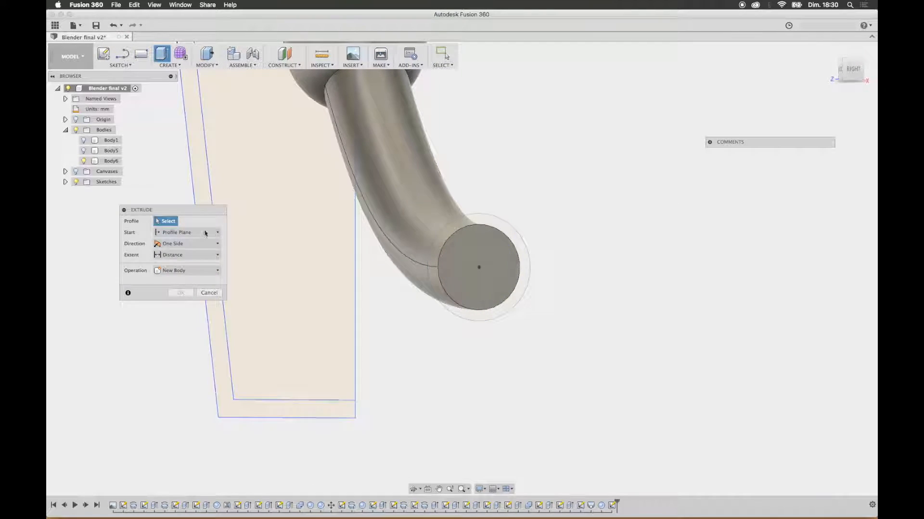
pyautogui.click(193, 270)
pyautogui.click(187, 274)
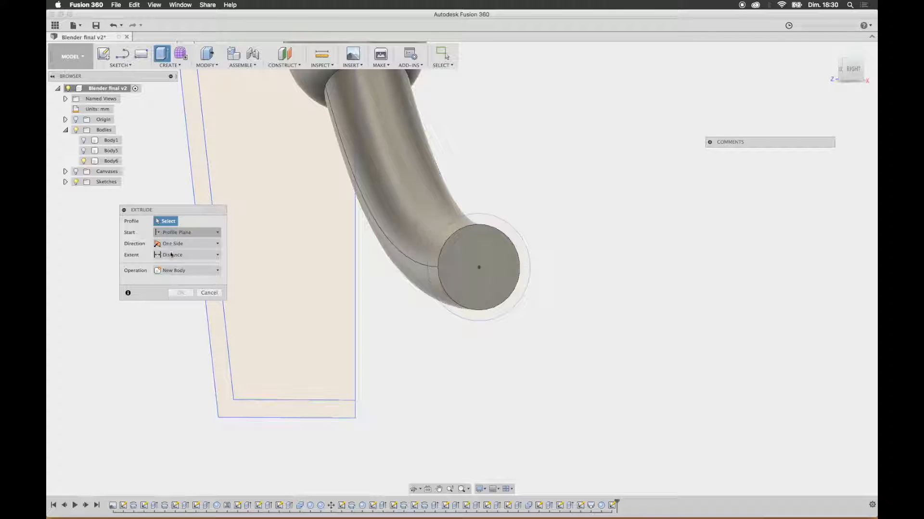
pyautogui.click(445, 241)
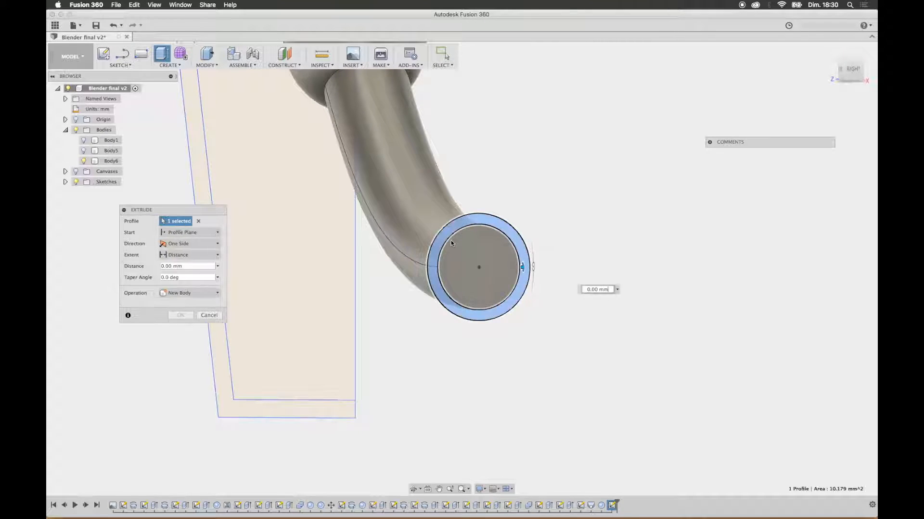
pyautogui.click(505, 269)
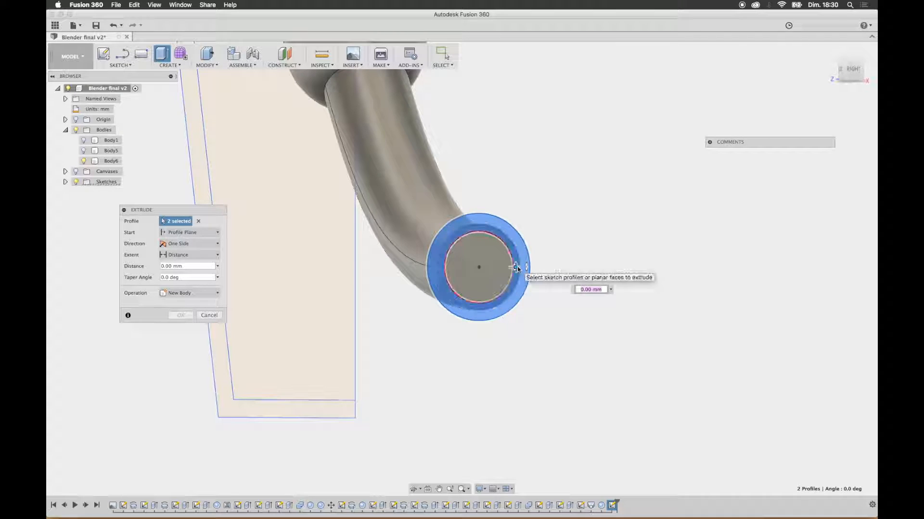
pyautogui.write('1')
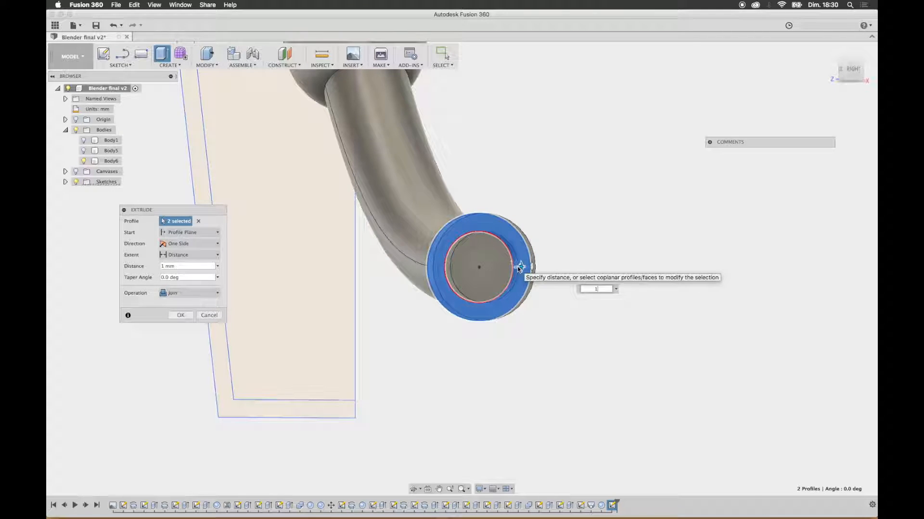
pyautogui.press('Return')
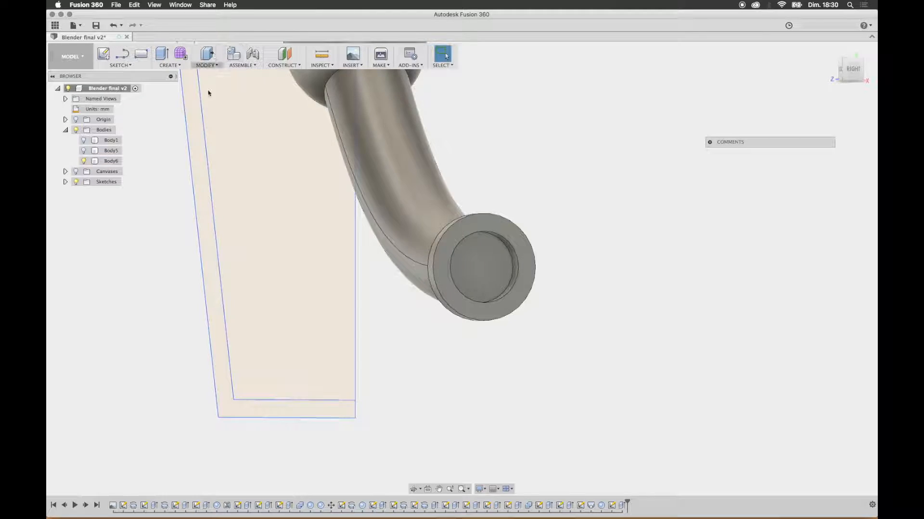
pyautogui.keyDown('shift'); pyautogui.moveTo(487, 215); pyautogui.dragTo(502, 235, button='middle'); pyautogui.keyUp('shift')
pyautogui.scroll(-5, 482, 251)
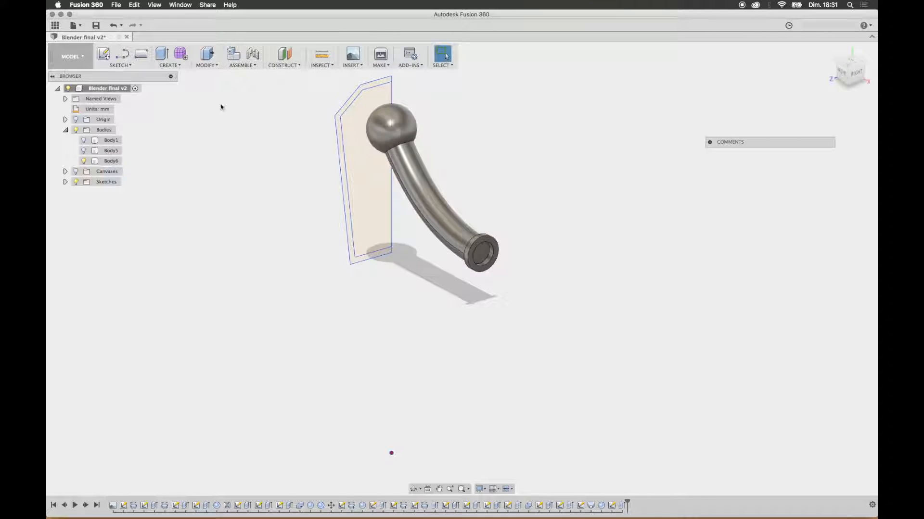
pyautogui.click(215, 67)
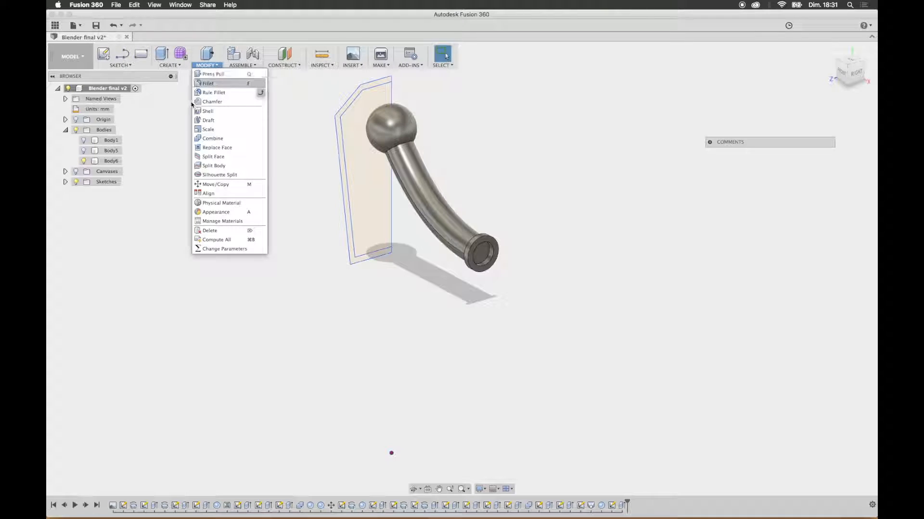
pyautogui.click(144, 65)
pyautogui.click(169, 65)
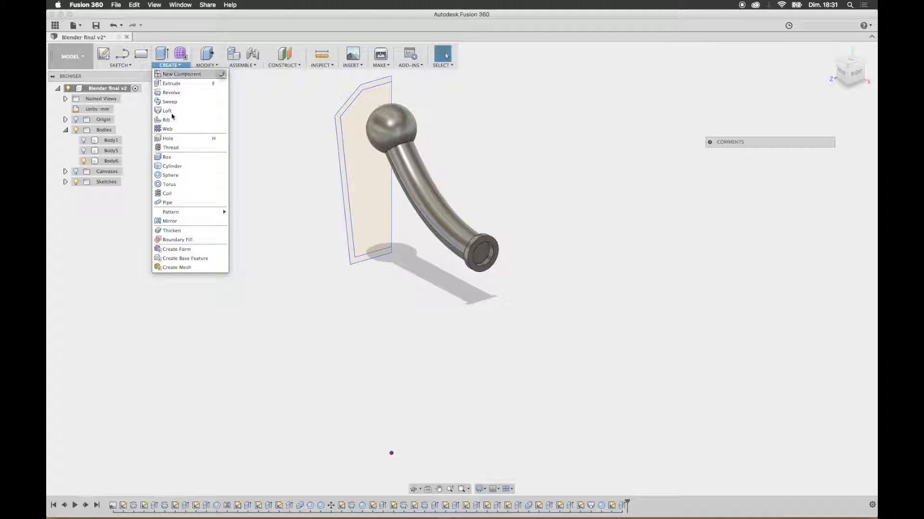
pyautogui.moveTo(202, 213)
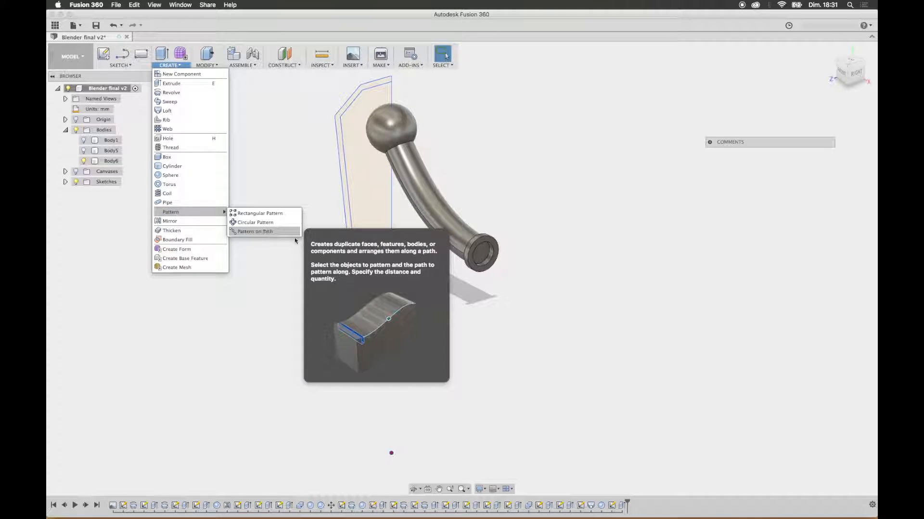
pyautogui.click(270, 231)
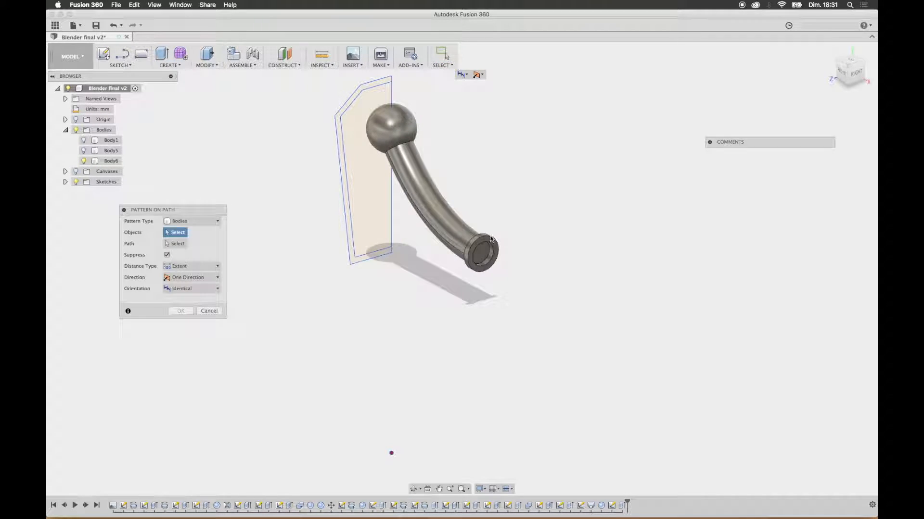
pyautogui.click(210, 224)
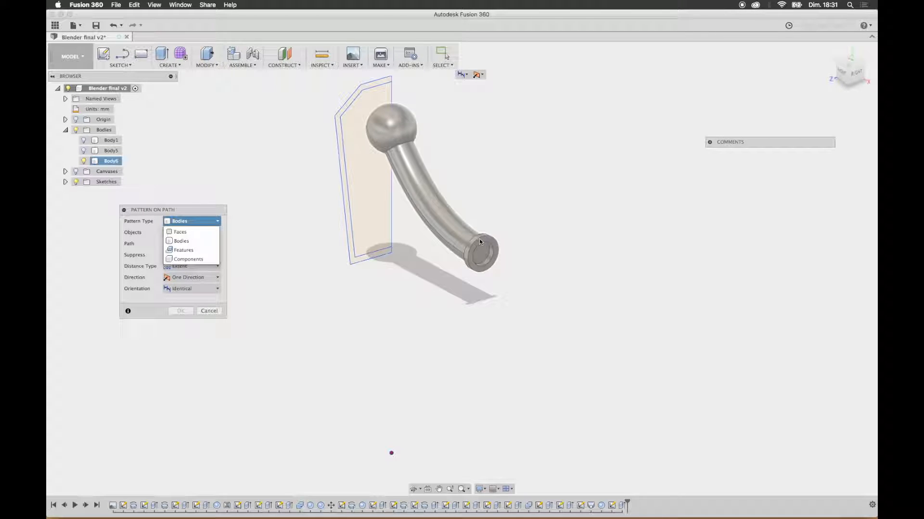
pyautogui.click(483, 242)
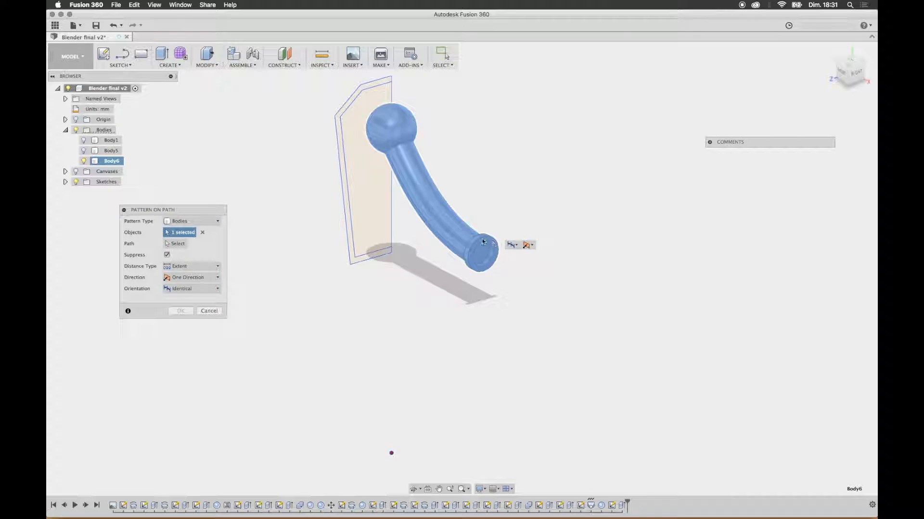
pyautogui.click(208, 312)
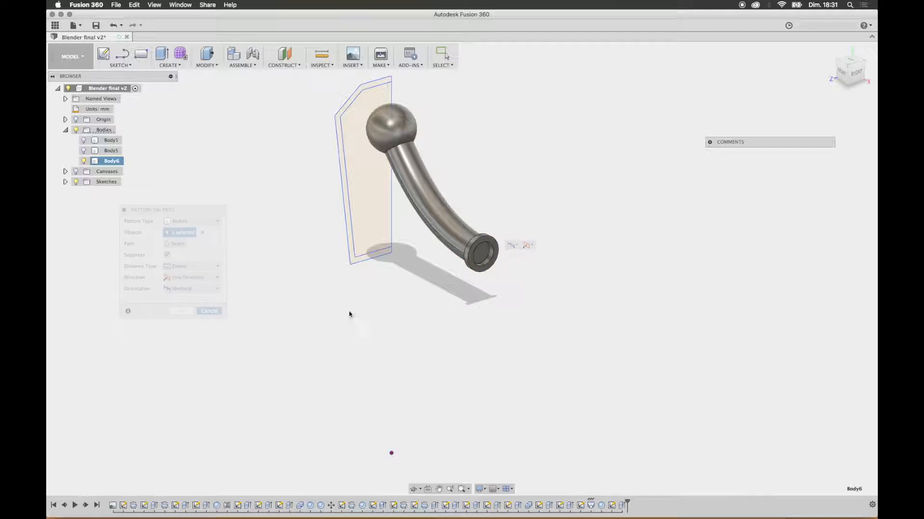
# Step: Undo the joined collar extrusion at the arm's outer end
pyautogui.click(475, 241)
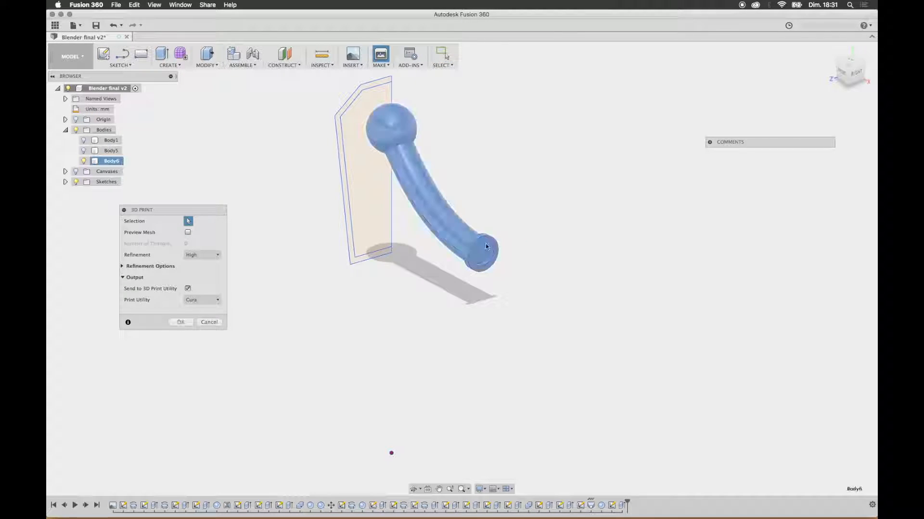
pyautogui.click(209, 322)
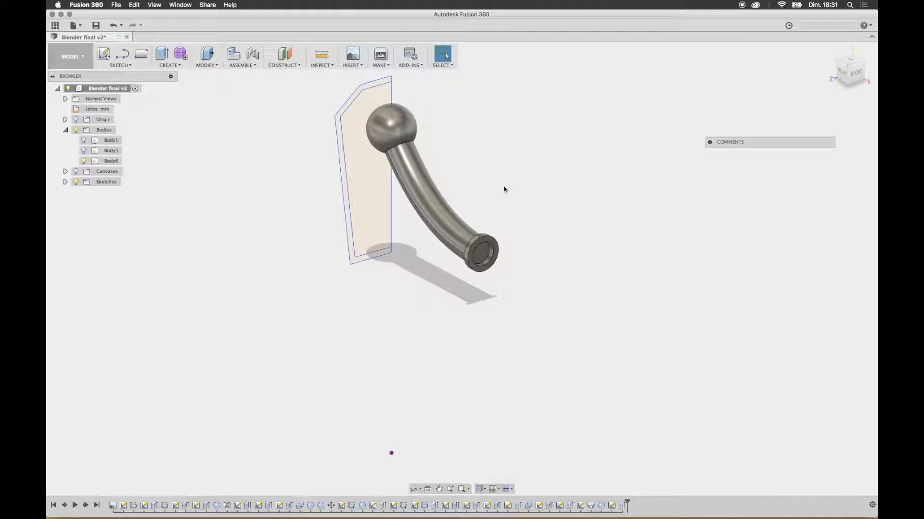
pyautogui.press('super+z')
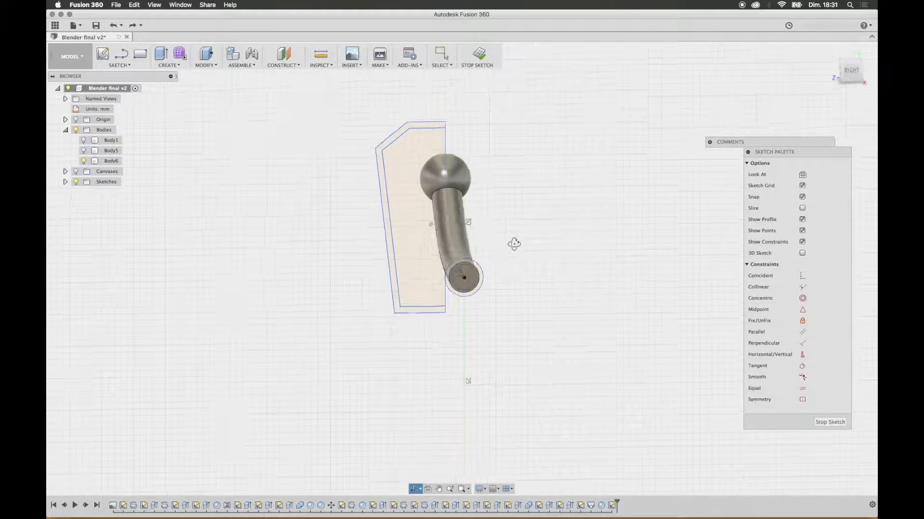
# Step: Extrude the two ring profiles at the arm's outer end 1 mm outward as a new body
pyautogui.keyDown('shift'); pyautogui.moveTo(515, 244); pyautogui.dragTo(530, 250, button='middle'); pyautogui.keyUp('shift')
pyautogui.click(169, 59)
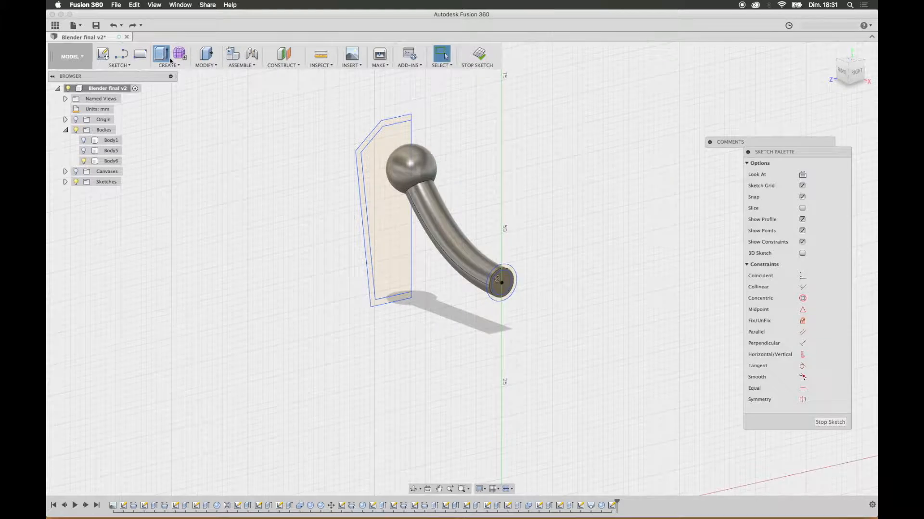
pyautogui.click(507, 274)
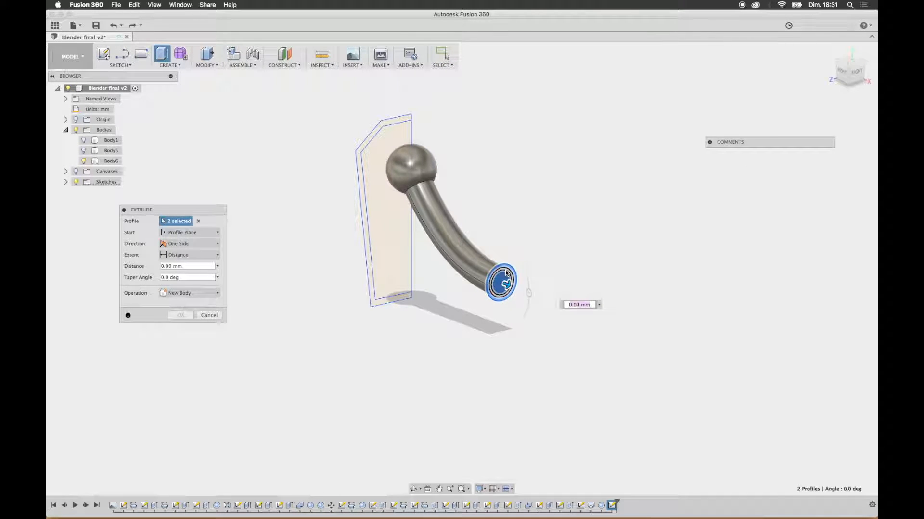
pyautogui.click(502, 281)
pyautogui.click(508, 273)
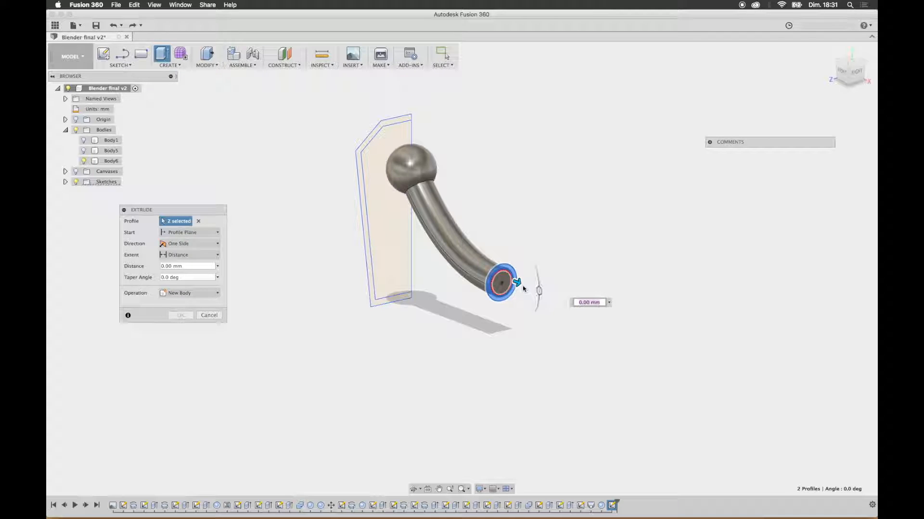
pyautogui.write('1')
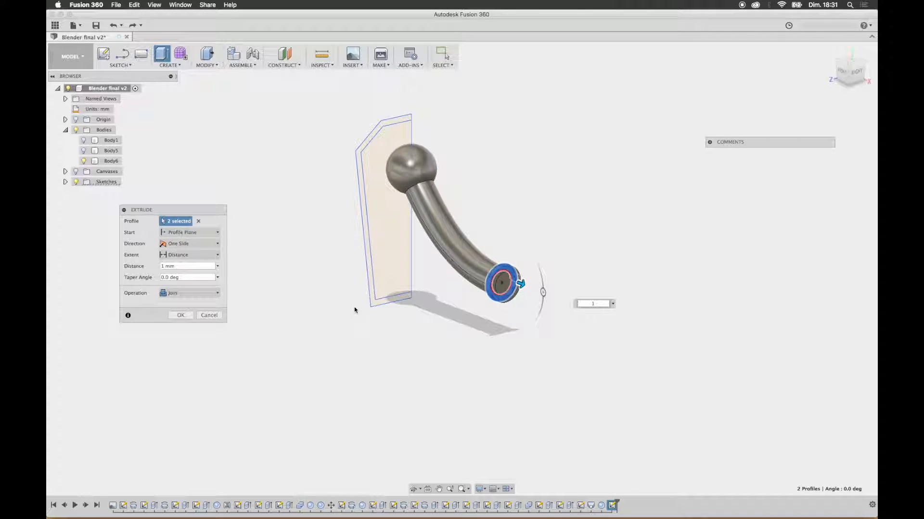
pyautogui.click(198, 294)
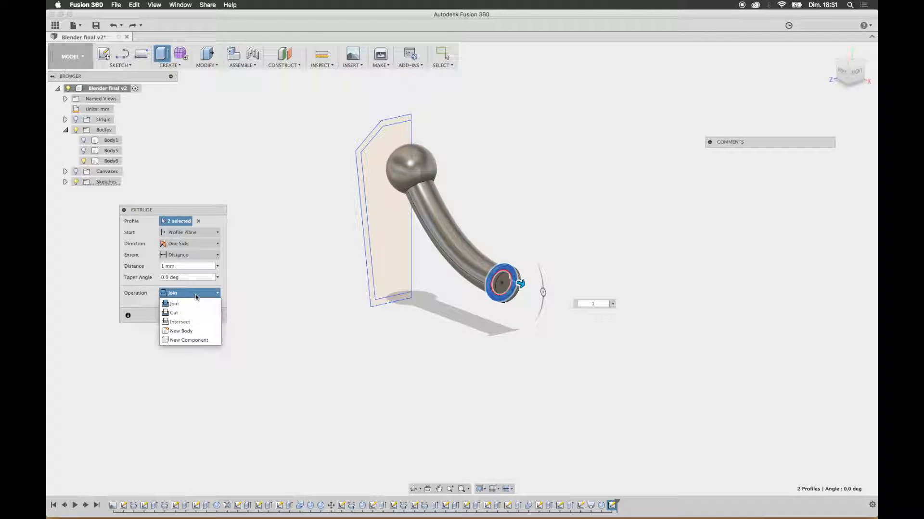
pyautogui.click(190, 330)
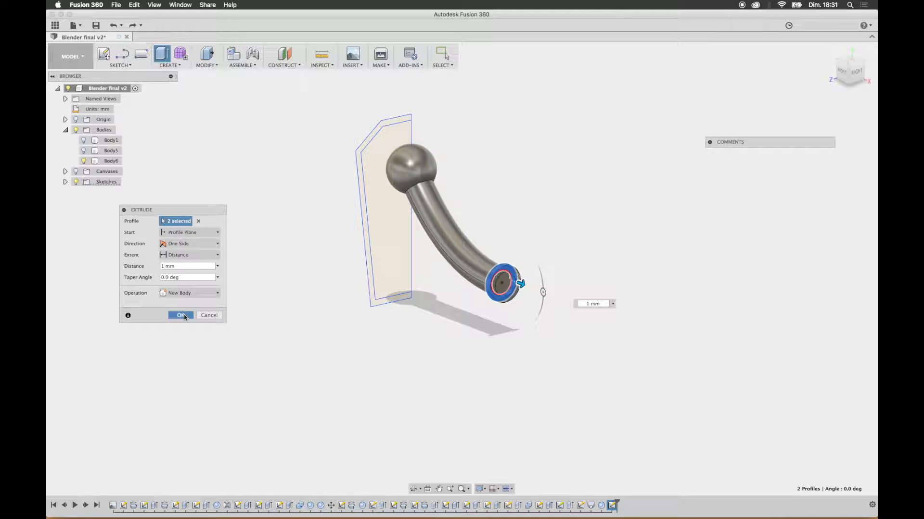
pyautogui.click(182, 316)
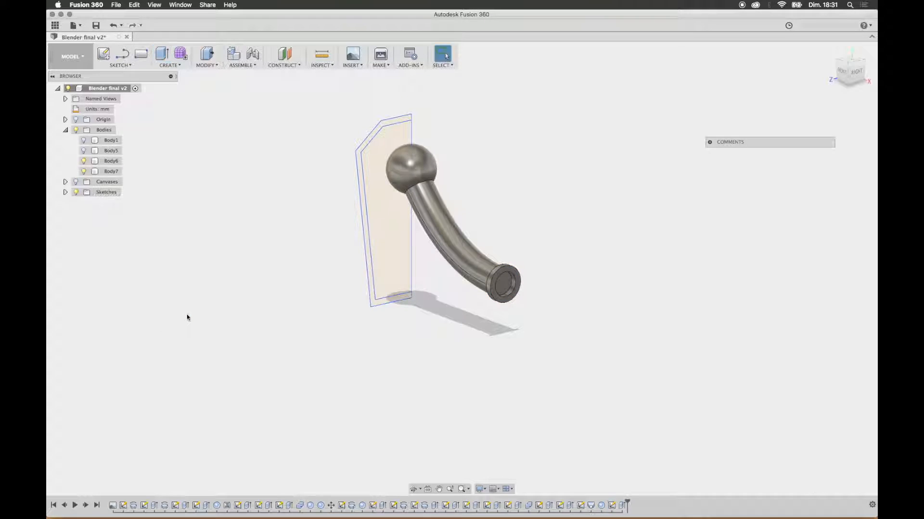
# Step: Start a path pattern of the collar body, using the lengthwise edge of the curved arm as the path
pyautogui.click(181, 66)
pyautogui.moveTo(202, 212)
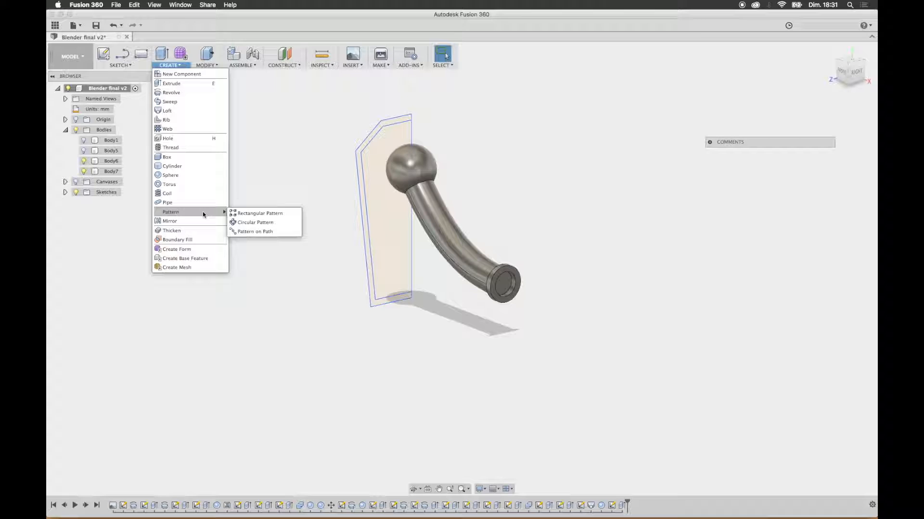
pyautogui.click(245, 233)
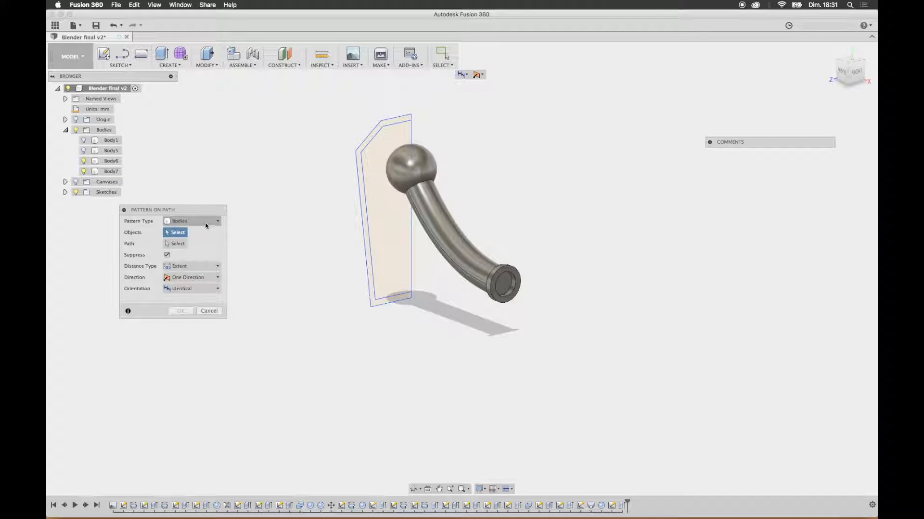
pyautogui.click(501, 270)
pyautogui.click(174, 244)
pyautogui.click(455, 255)
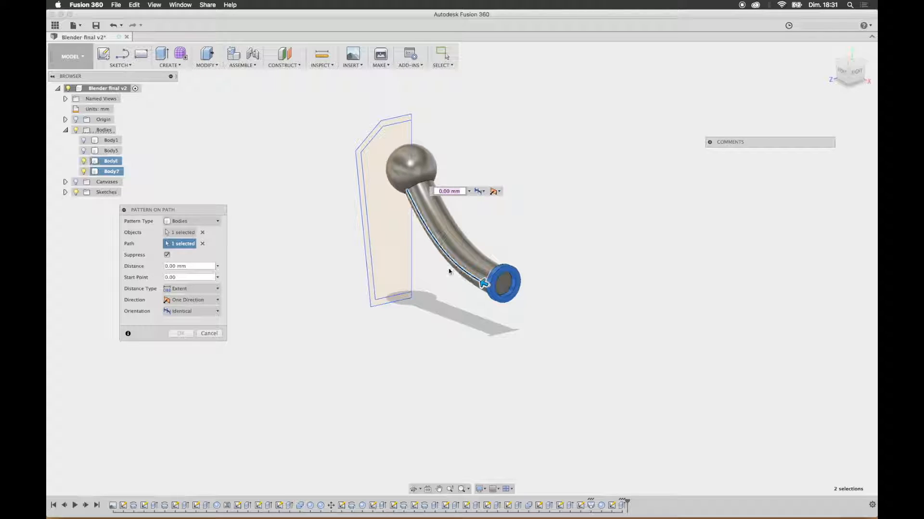
# Step: Spread the collar pattern over about 19.3 mm of the arm towards the shoulder, with a quantity of 4
pyautogui.keyDown('shift'); pyautogui.moveTo(410, 271); pyautogui.dragTo(468, 260, button='middle'); pyautogui.keyUp('shift')
pyautogui.click(845, 73)
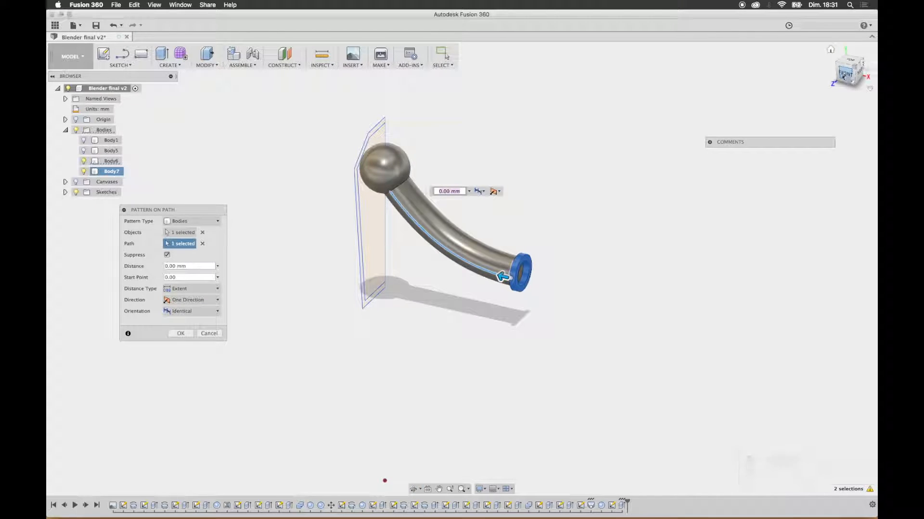
pyautogui.moveTo(469, 314); pyautogui.dragTo(364, 279)
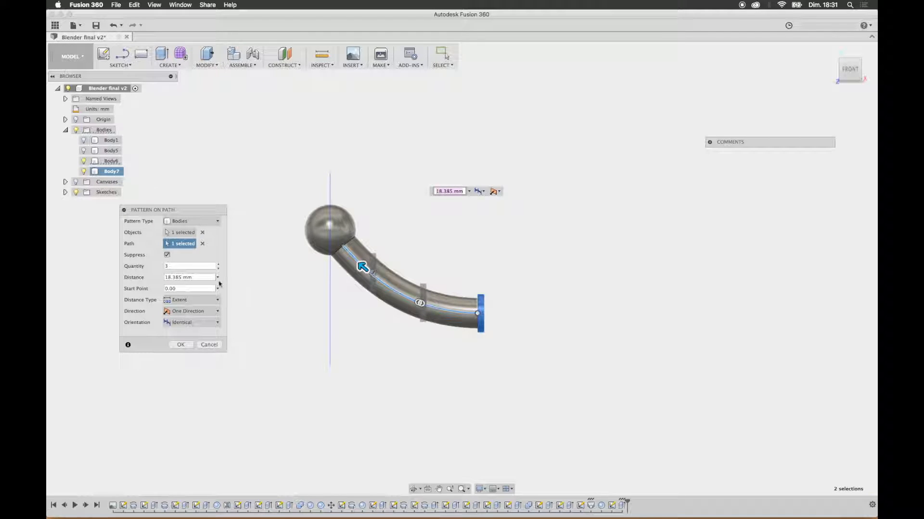
pyautogui.click(219, 265)
pyautogui.moveTo(362, 268); pyautogui.dragTo(359, 263)
# Step: Set the pattern's orientation to Path Direction and its distance to 19.363 mm, and create the collar copies
pyautogui.click(192, 322)
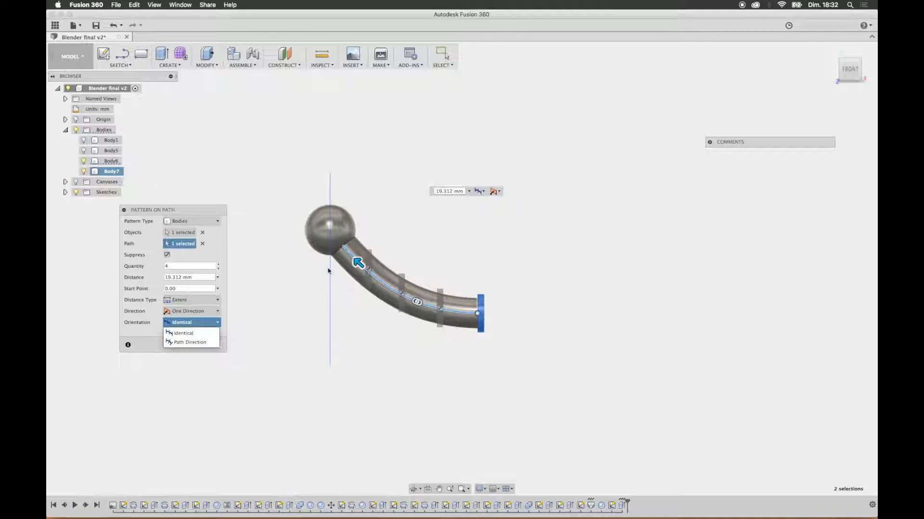
pyautogui.click(206, 342)
pyautogui.moveTo(360, 265); pyautogui.dragTo(357, 263)
pyautogui.keyDown('shift'); pyautogui.moveTo(455, 250); pyautogui.dragTo(439, 255, button='middle'); pyautogui.keyUp('shift')
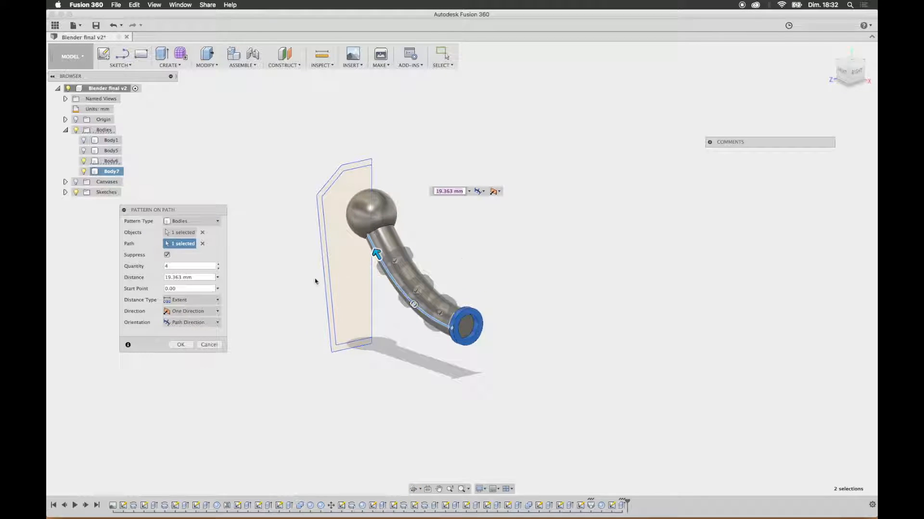
pyautogui.click(183, 345)
# Step: Try to cut the three patterned collars out of the arm body as a new component while keeping the tool bodies
pyautogui.keyDown('shift'); pyautogui.moveTo(497, 230); pyautogui.dragTo(493, 331, button='middle'); pyautogui.keyUp('shift')
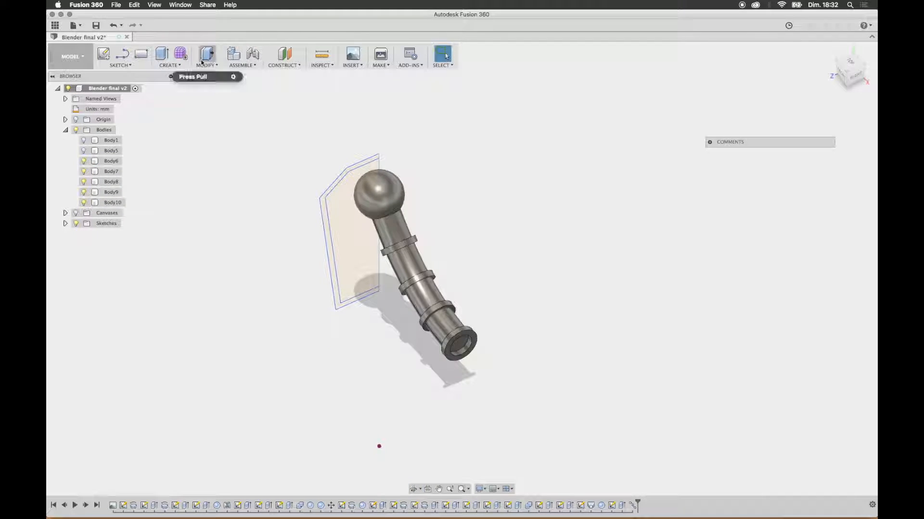
pyautogui.click(213, 65)
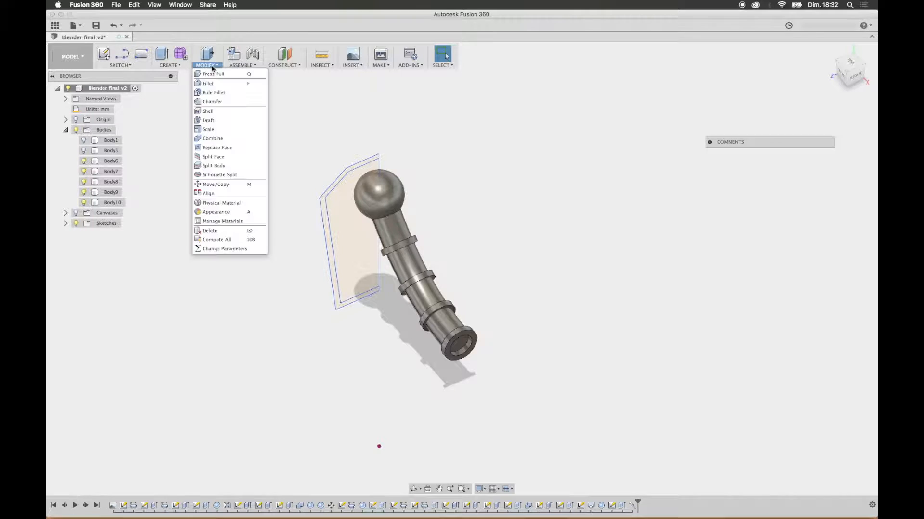
pyautogui.click(213, 138)
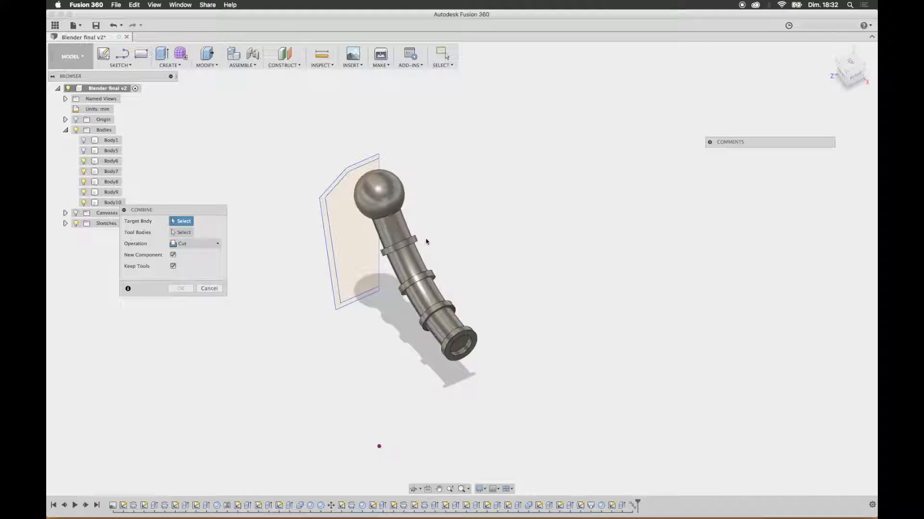
pyautogui.click(397, 231)
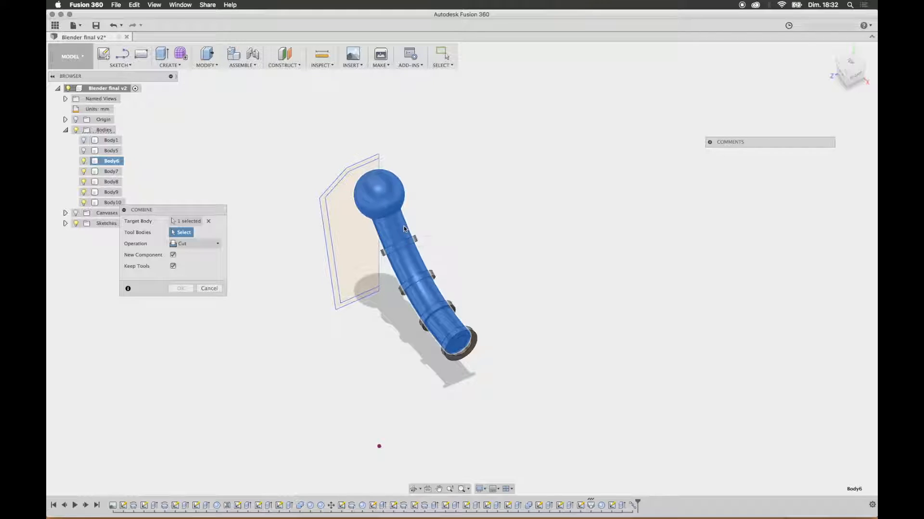
pyautogui.click(416, 254)
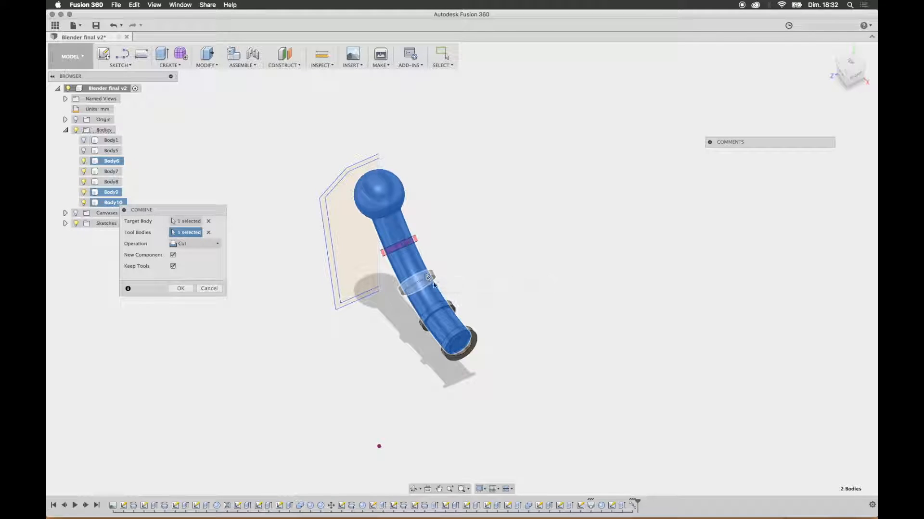
pyautogui.click(433, 282)
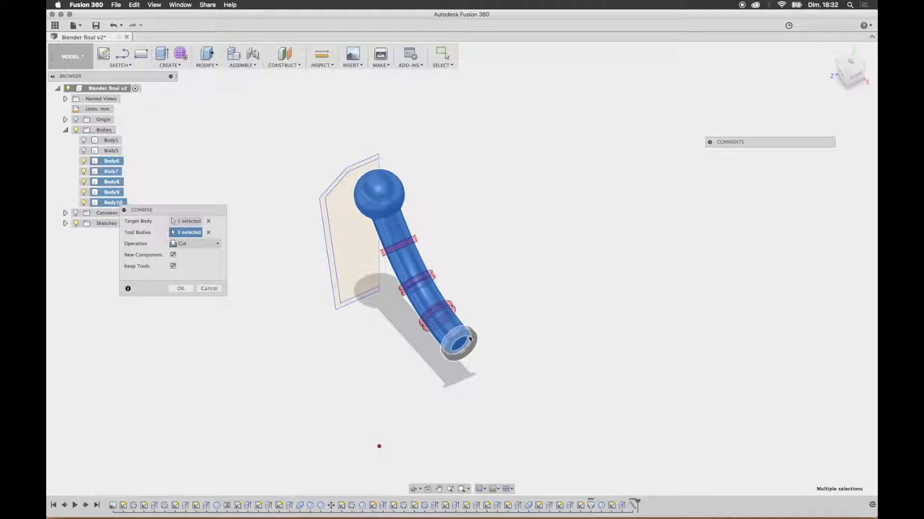
pyautogui.click(181, 289)
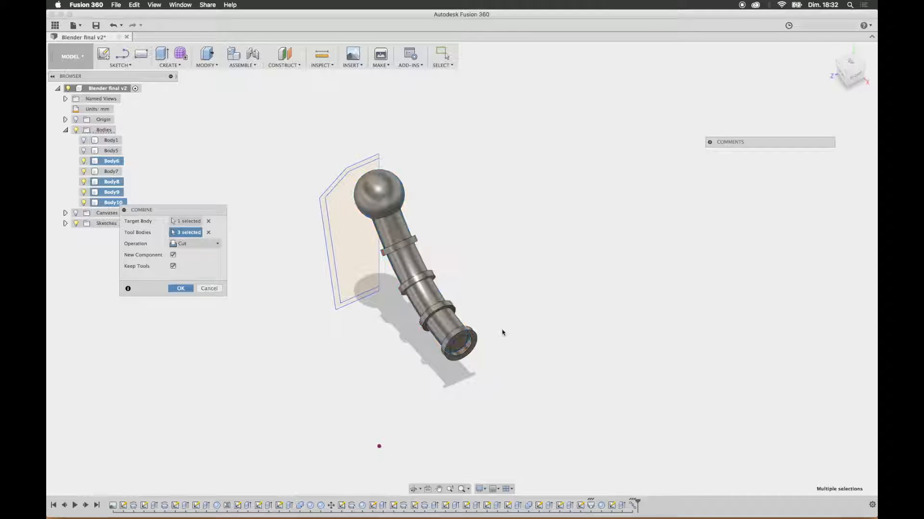
pyautogui.keyDown('shift'); pyautogui.moveTo(254, 297); pyautogui.dragTo(367, 260, button='middle'); pyautogui.keyUp('shift')
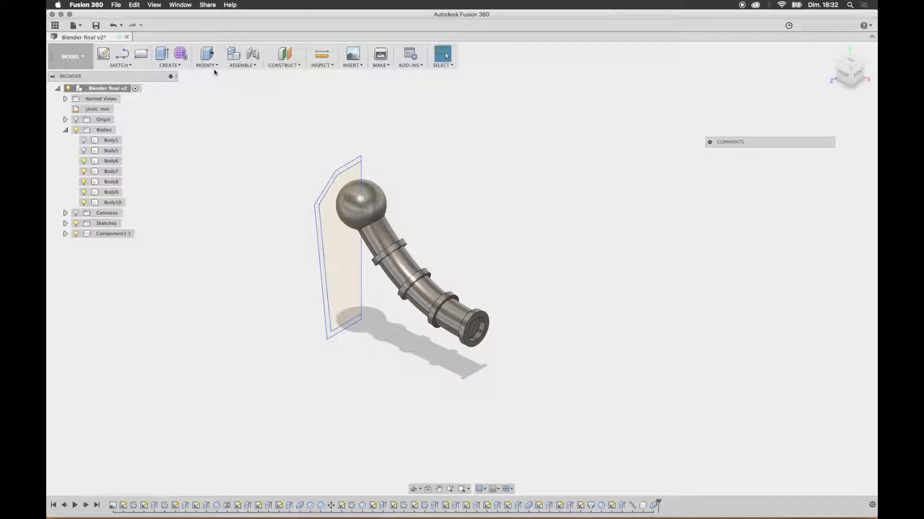
pyautogui.press('super+z')
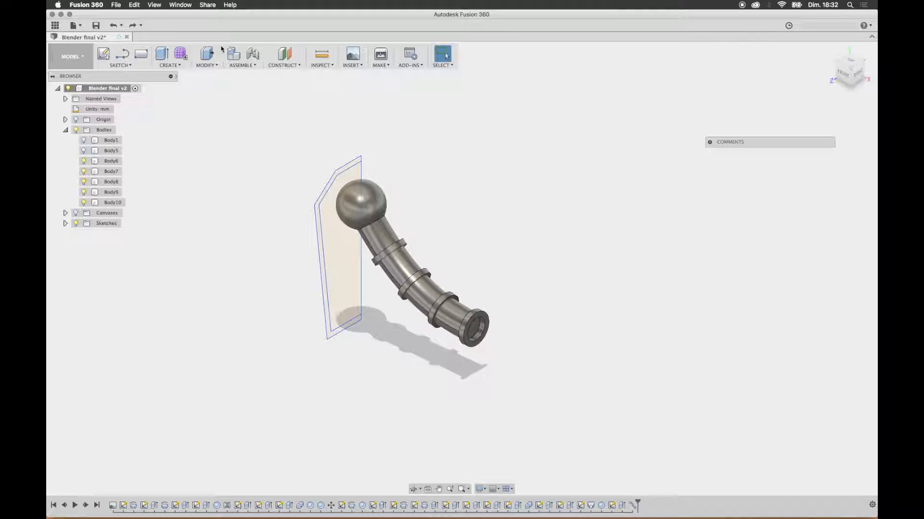
# Step: Cut the three patterned collars out of the arm body as grooves, without creating a new component or keeping the tool bodies
pyautogui.click(205, 67)
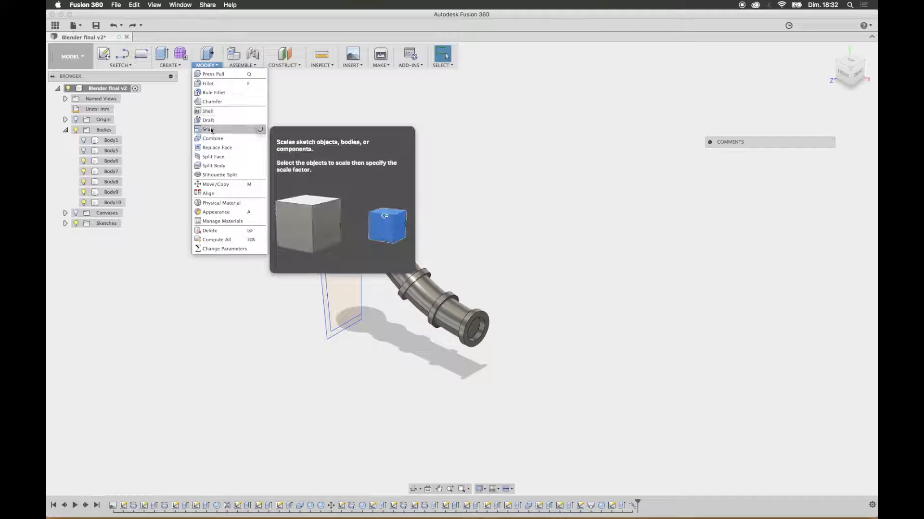
pyautogui.click(216, 142)
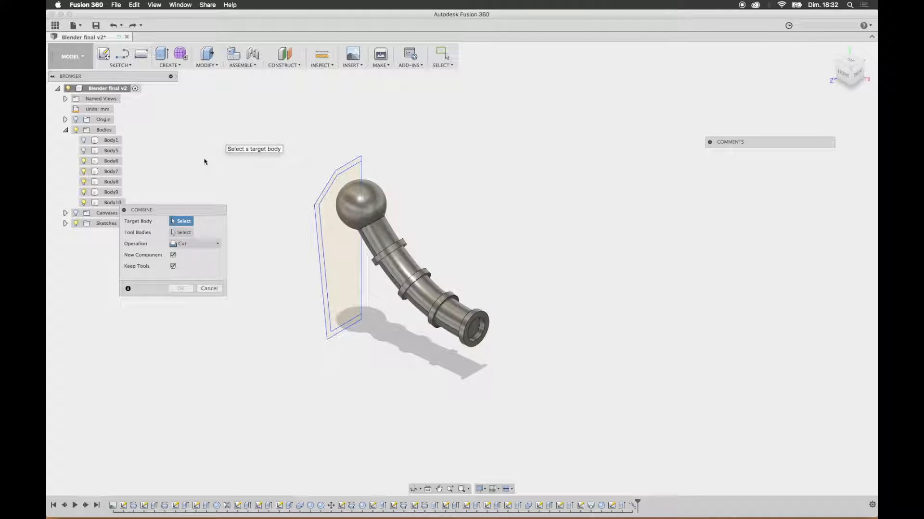
pyautogui.click(382, 243)
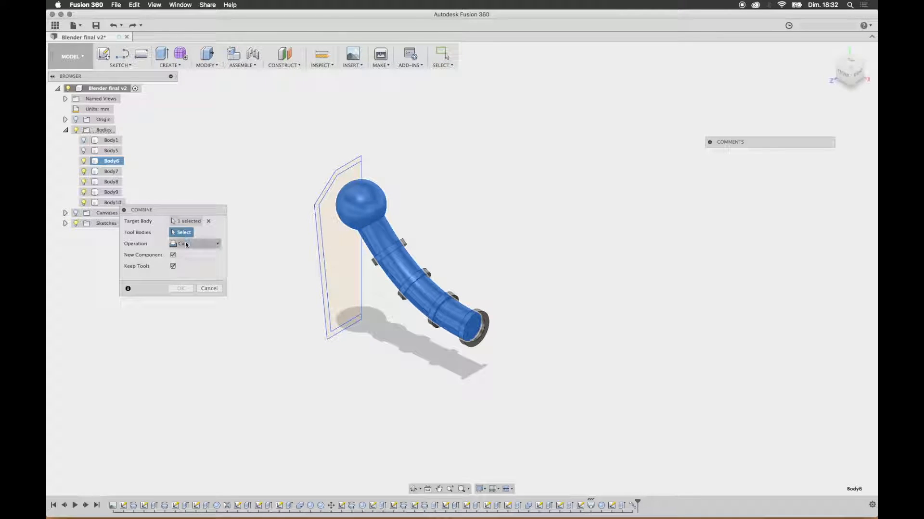
pyautogui.click(392, 253)
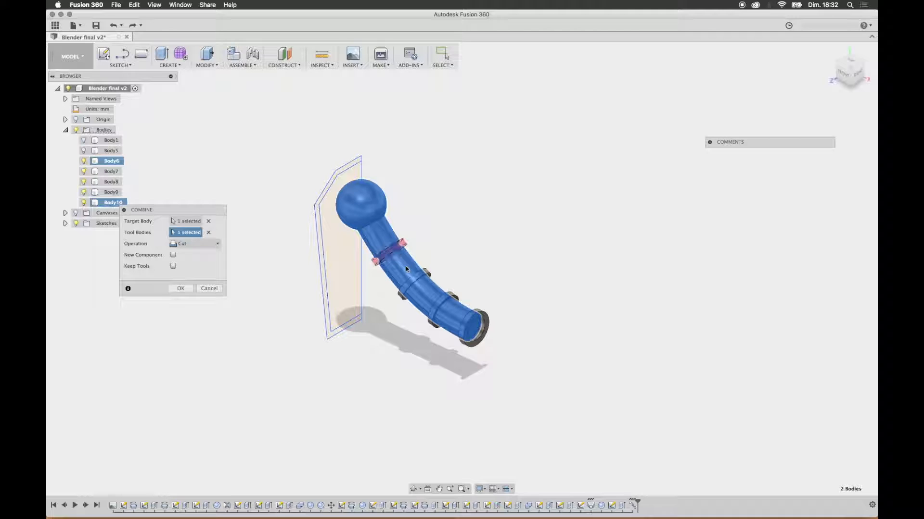
pyautogui.click(415, 277)
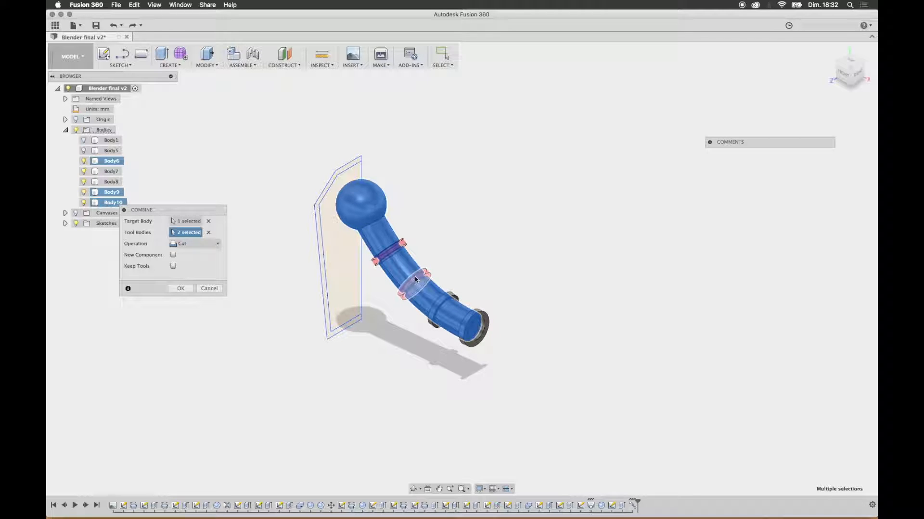
pyautogui.click(455, 299)
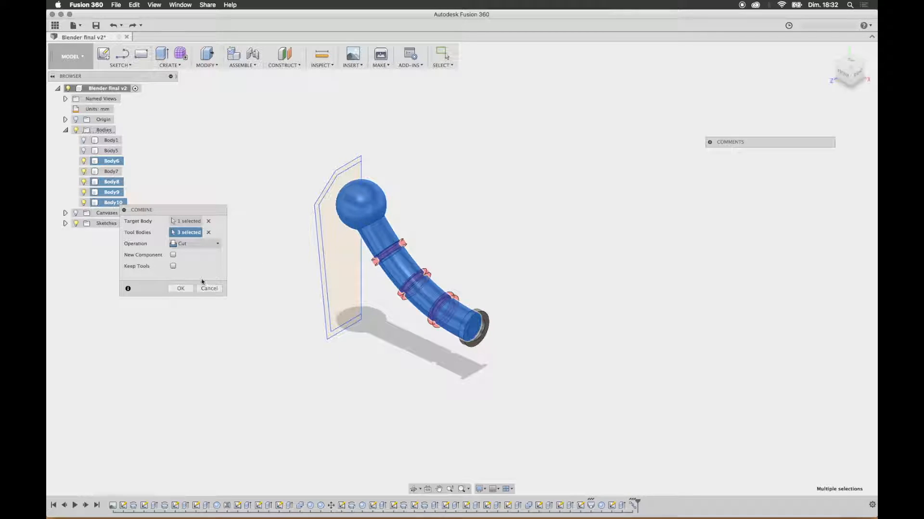
pyautogui.click(181, 288)
pyautogui.moveTo(448, 245)
pyautogui.keyDown('shift'); pyautogui.mouseDown(button='middle')
pyautogui.moveTo(468, 262)
pyautogui.moveTo(344, 248)
pyautogui.moveTo(454, 262)
pyautogui.mouseUp(button='middle'); pyautogui.keyUp('shift')
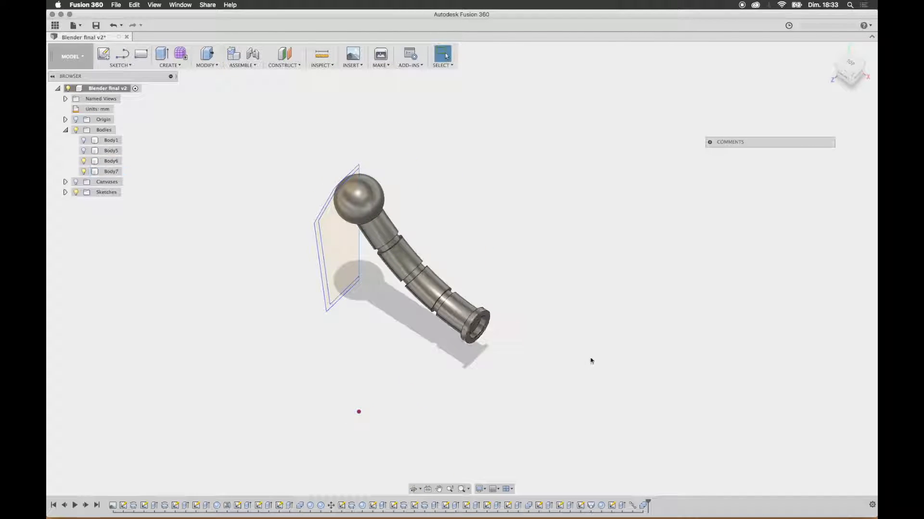
pyautogui.scroll(1, 561, 359)
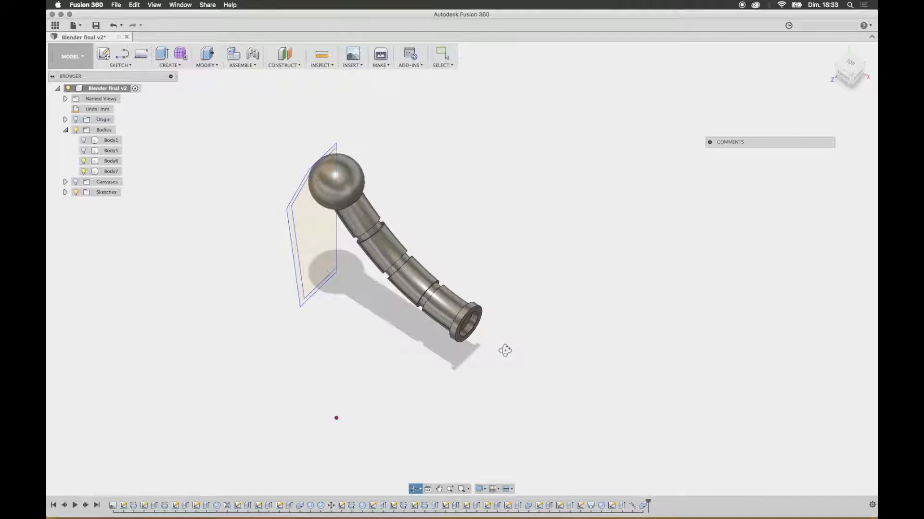
pyautogui.keyDown('shift'); pyautogui.moveTo(504, 350); pyautogui.dragTo(502, 344, button='middle'); pyautogui.keyUp('shift')
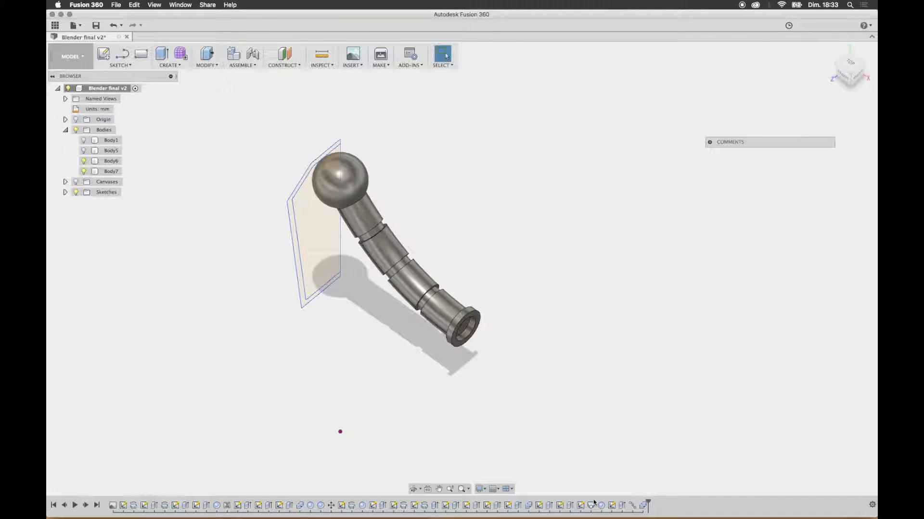
# Step: Try to delete the extrusion that forms the collar at the end of the arm
pyautogui.rightClick(622, 506)
pyautogui.click(635, 468)
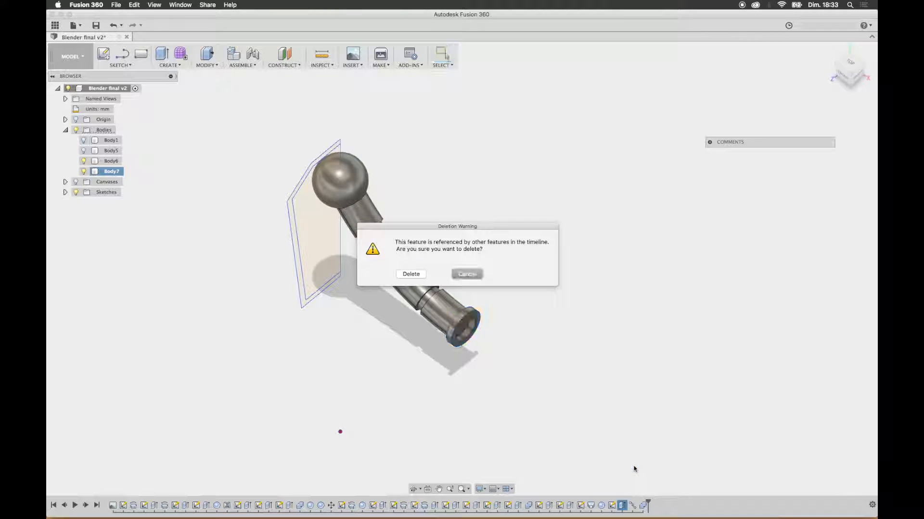
pyautogui.click(411, 274)
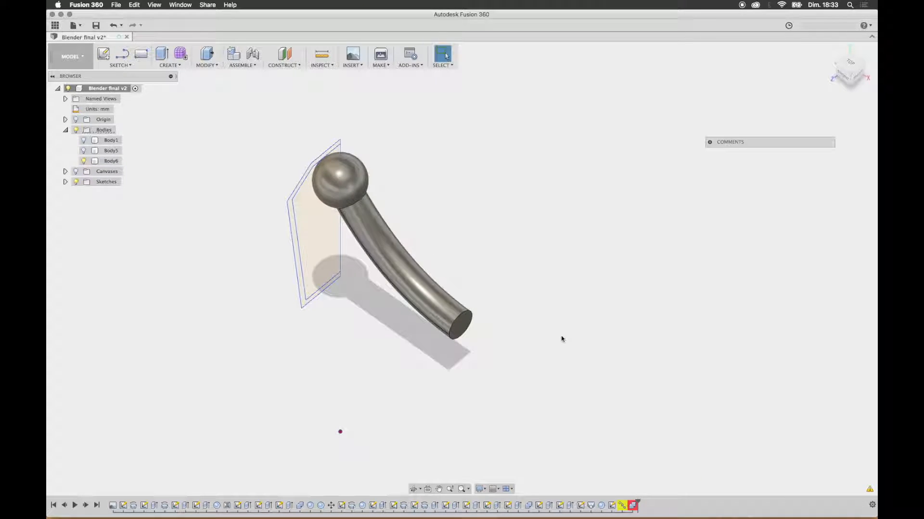
pyautogui.press('super+z')
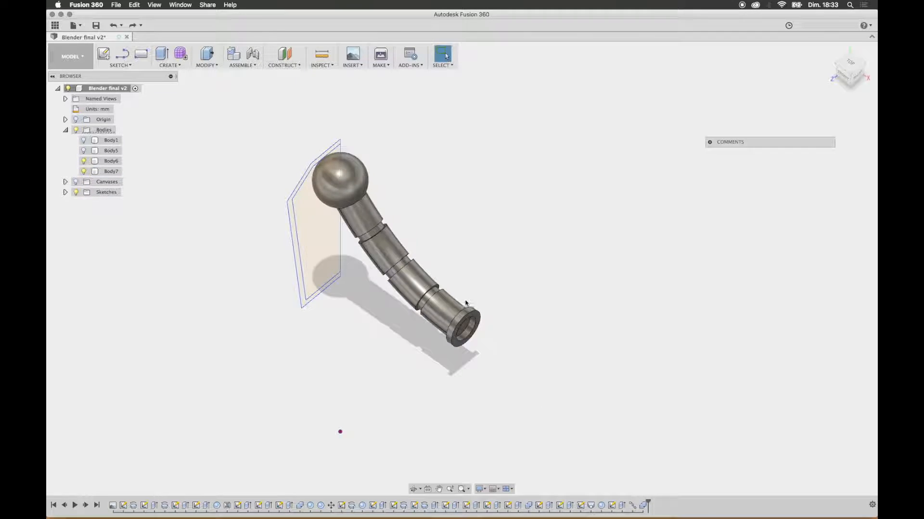
# Step: Cut the remaining end collar out of the arm body with Combine, without keeping the tool body
pyautogui.scroll(5, 462, 322)
pyautogui.moveTo(487, 301)
pyautogui.keyDown('shift'); pyautogui.mouseDown(button='middle')
pyautogui.moveTo(509, 283)
pyautogui.moveTo(505, 303)
pyautogui.mouseUp(button='middle'); pyautogui.keyUp('shift')
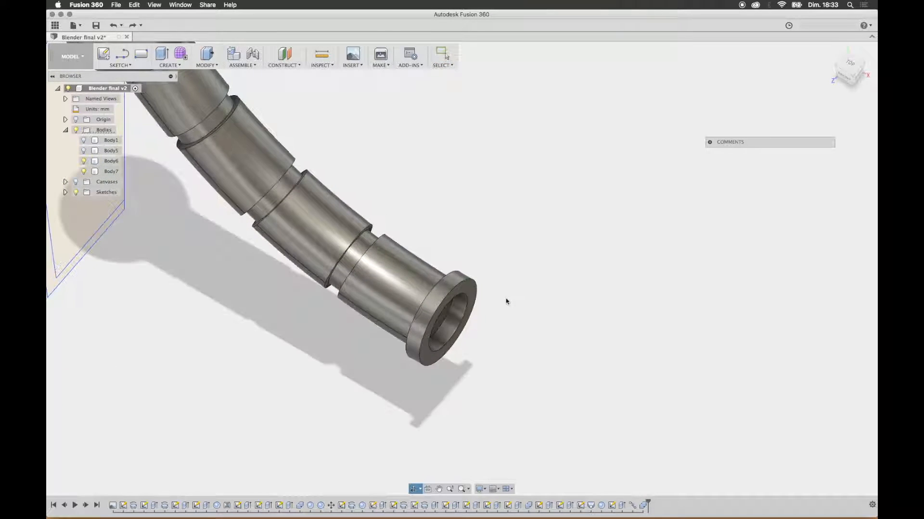
pyautogui.click(207, 61)
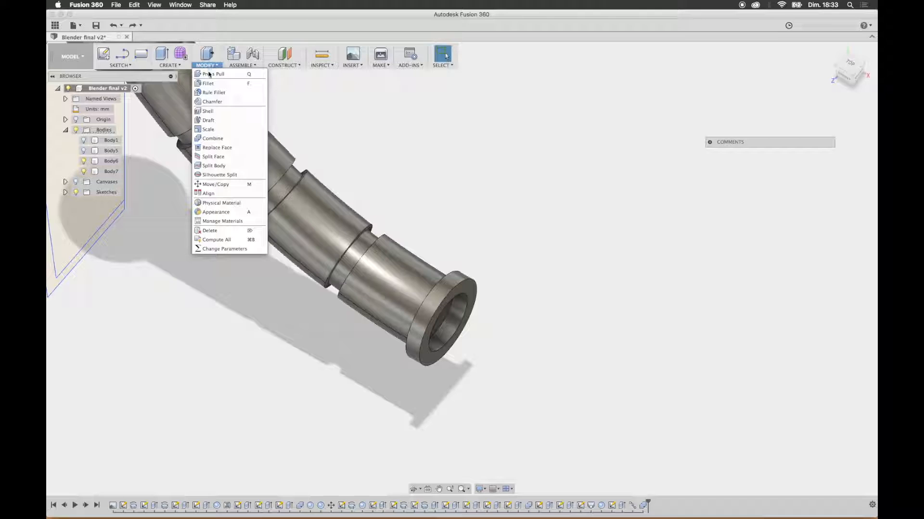
pyautogui.click(213, 139)
pyautogui.click(333, 269)
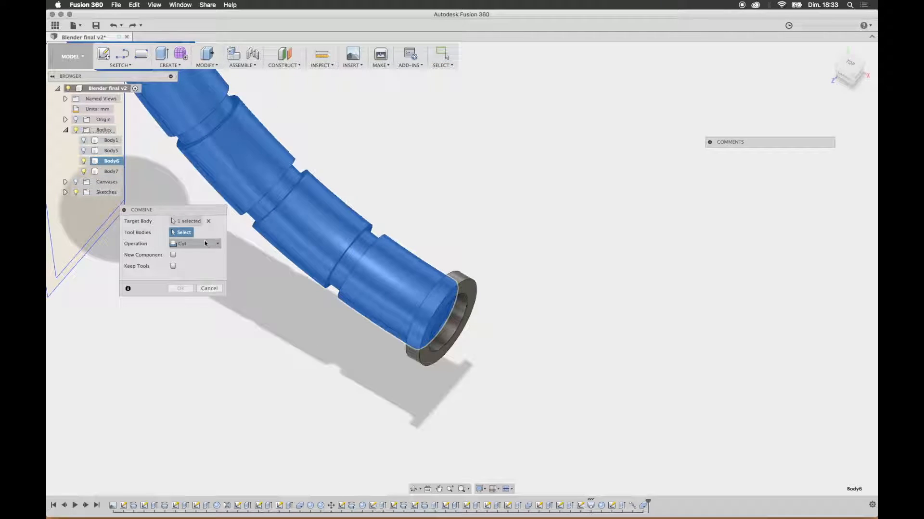
pyautogui.click(461, 280)
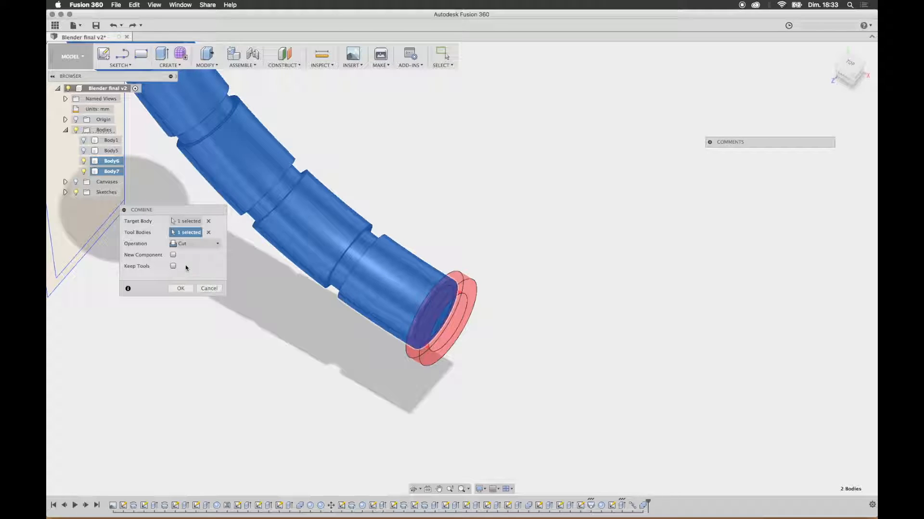
pyautogui.click(180, 288)
pyautogui.scroll(-5, 476, 255)
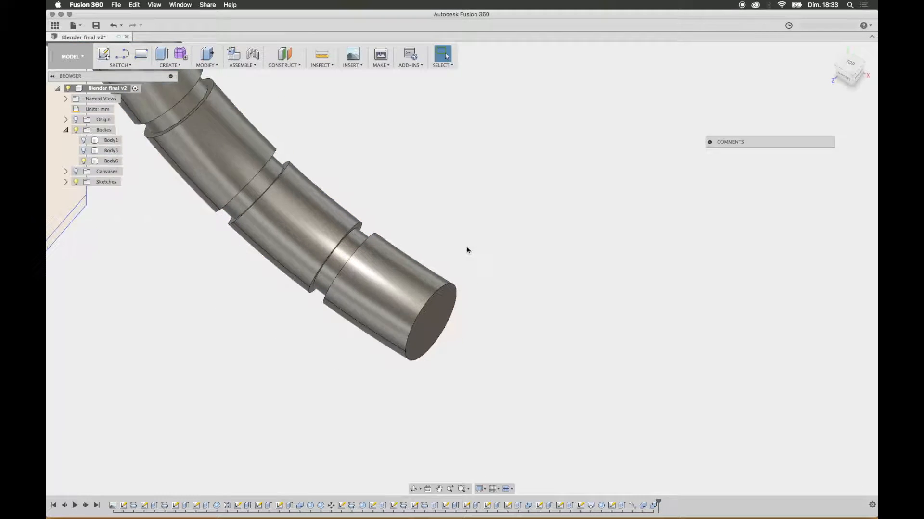
# Step: Start a sketch on the arm's flat end face and create a construction plane offset 4 mm outward from it
pyautogui.keyDown('shift'); pyautogui.moveTo(483, 259); pyautogui.dragTo(470, 240, button='middle'); pyautogui.keyUp('shift')
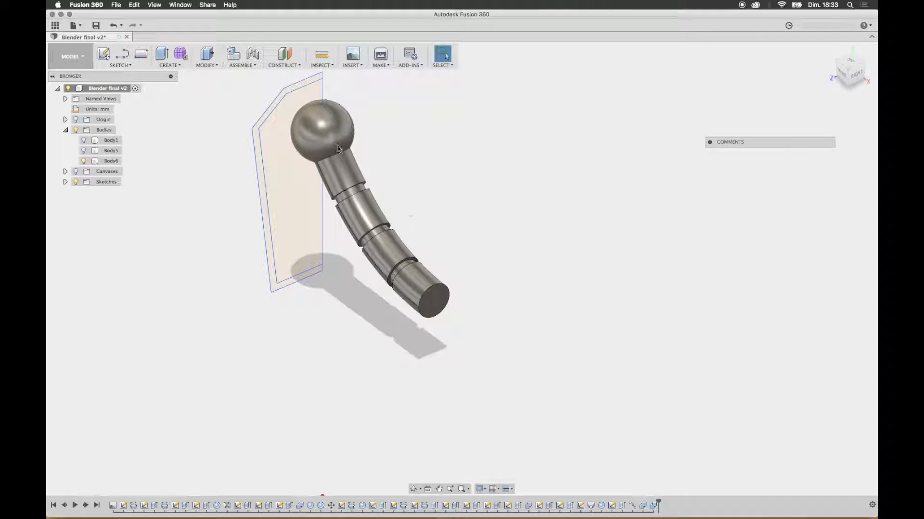
pyautogui.keyDown('shift'); pyautogui.moveTo(268, 207); pyautogui.dragTo(433, 326, button='middle'); pyautogui.keyUp('shift')
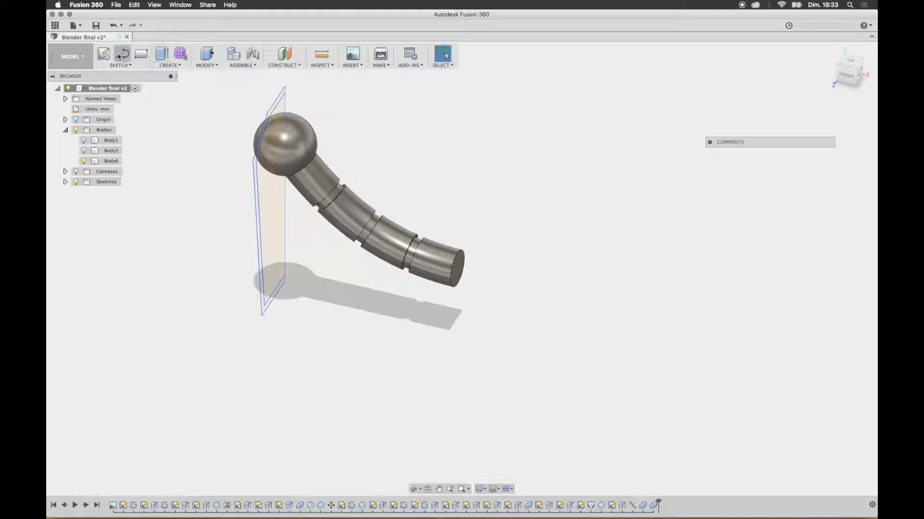
pyautogui.click(104, 55)
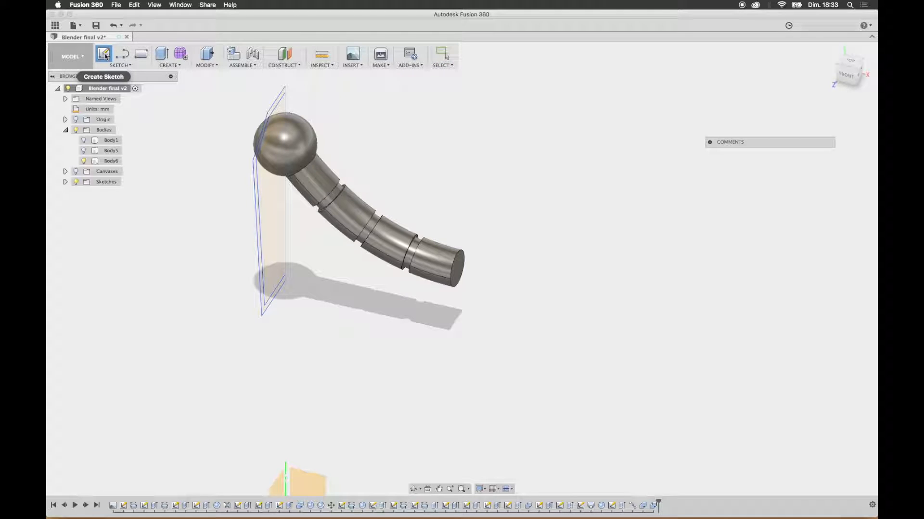
pyautogui.click(458, 270)
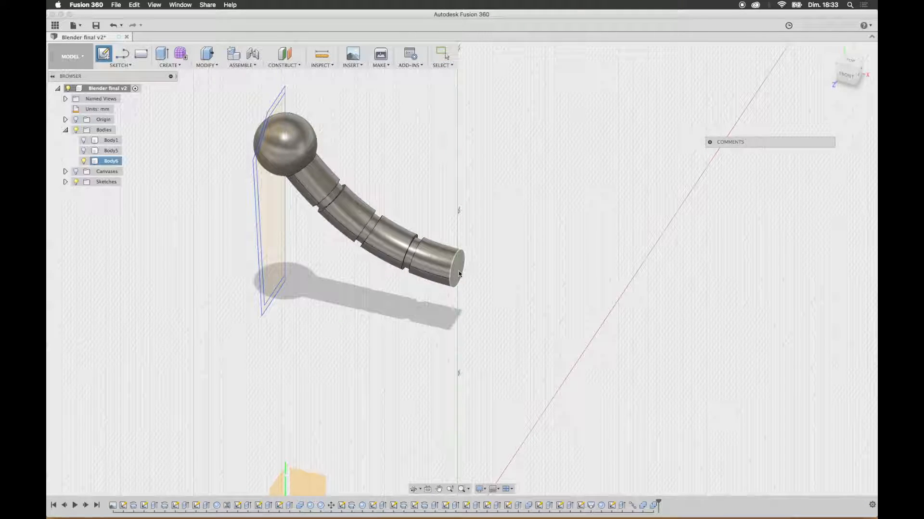
pyautogui.click(286, 64)
pyautogui.click(285, 72)
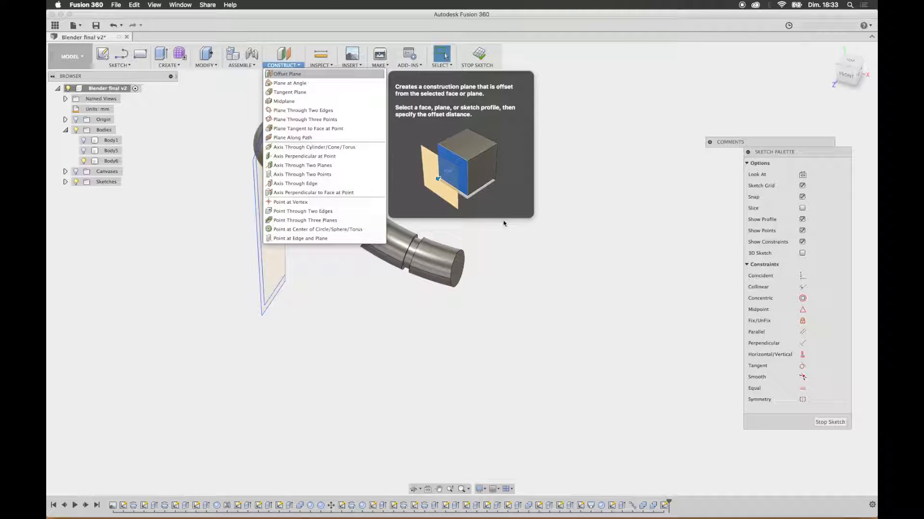
pyautogui.click(459, 272)
pyautogui.moveTo(463, 268); pyautogui.dragTo(495, 276)
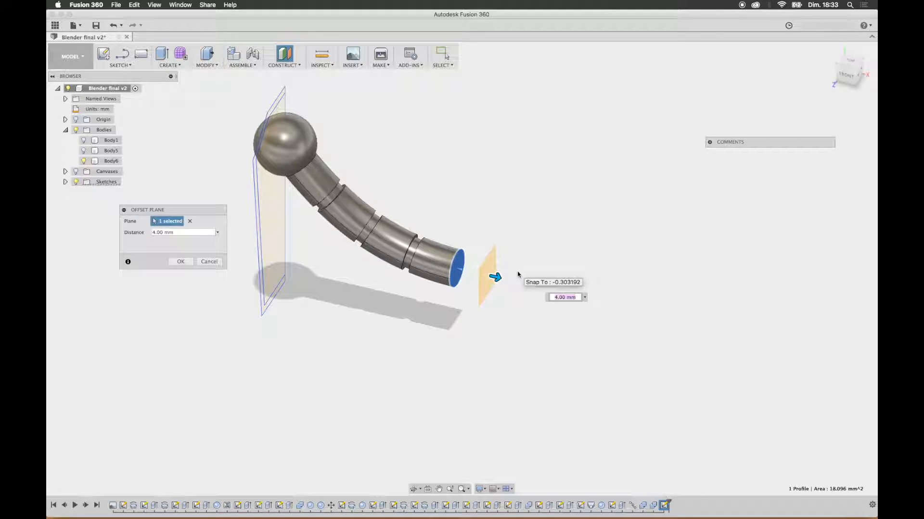
pyautogui.press('Return')
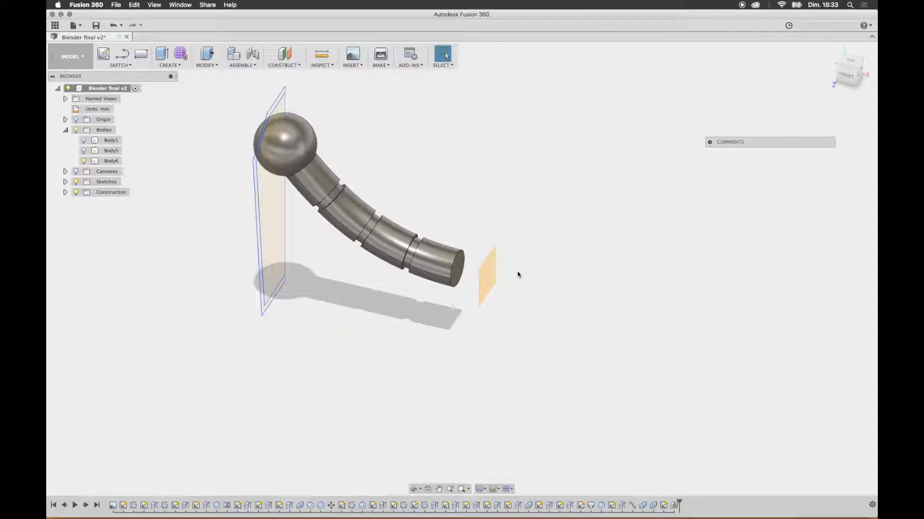
# Step: Sketch a center diameter circle on the offset plane, centred on the arm's end and slightly larger than the tube
pyautogui.click(112, 54)
pyautogui.click(490, 283)
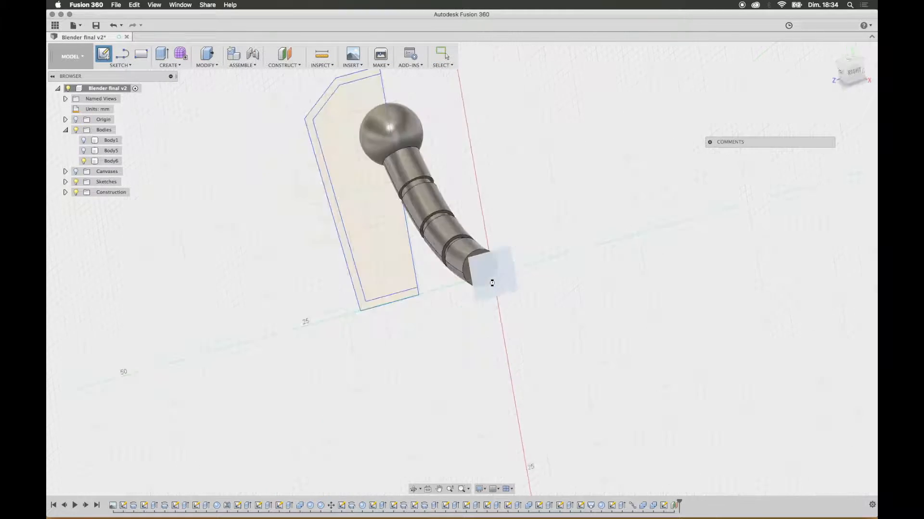
pyautogui.click(123, 66)
pyautogui.moveTo(124, 103)
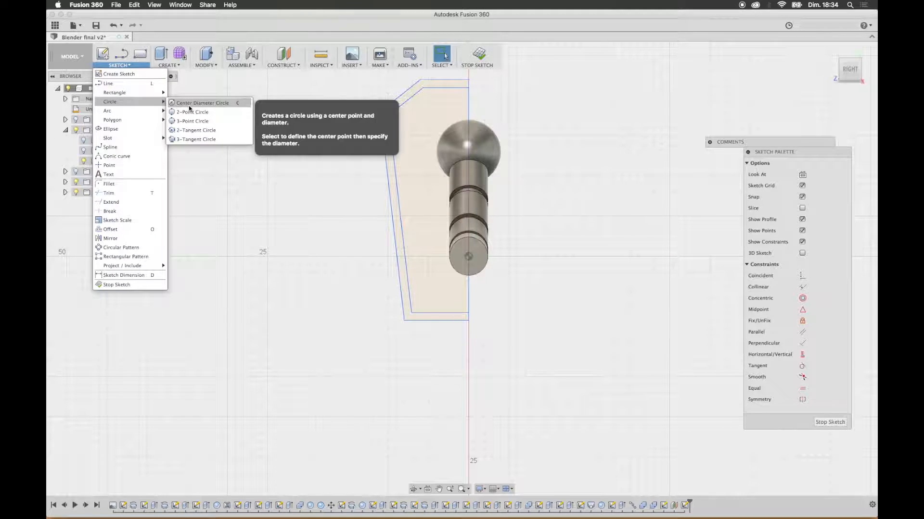
pyautogui.click(179, 105)
pyautogui.click(468, 256)
pyautogui.click(493, 259)
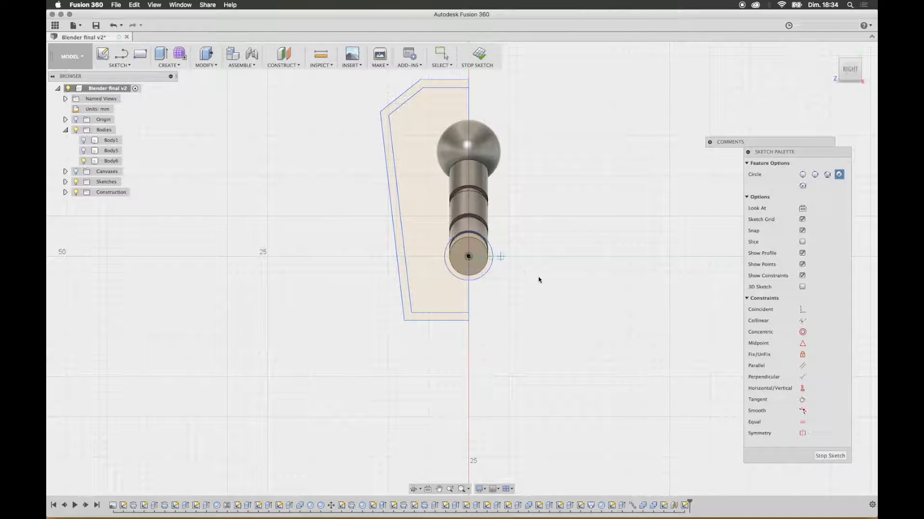
pyautogui.keyDown('shift'); pyautogui.moveTo(526, 247); pyautogui.dragTo(600, 265, button='middle'); pyautogui.keyUp('shift')
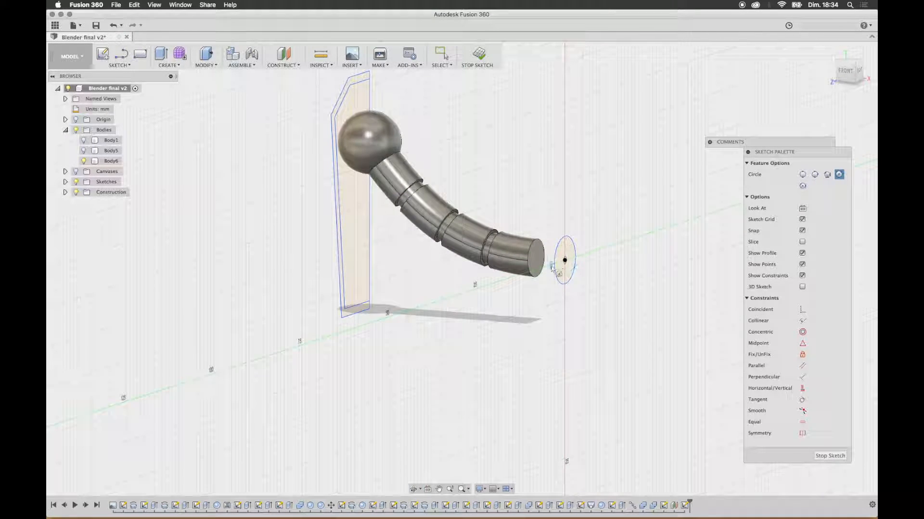
# Step: Loft from the arm's end profile to the larger circle on the offset plane, joining the flared end to the arm
pyautogui.click(179, 66)
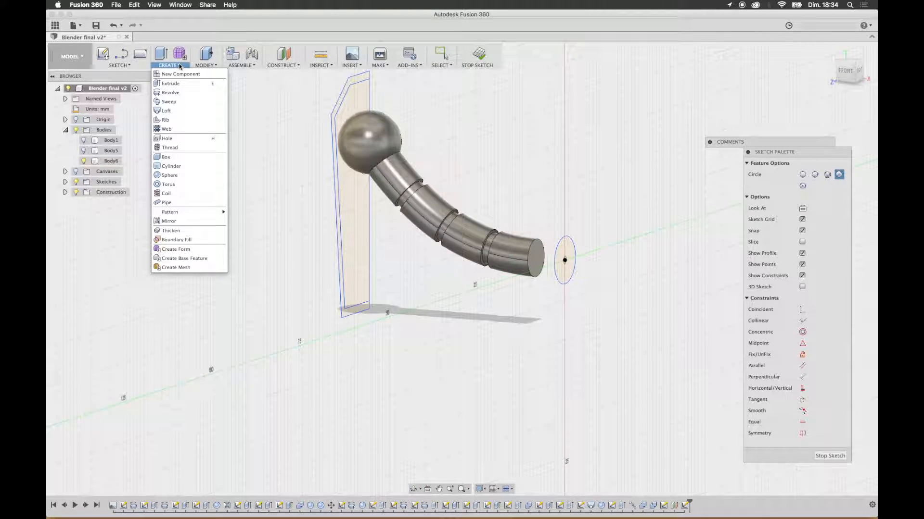
pyautogui.click(182, 111)
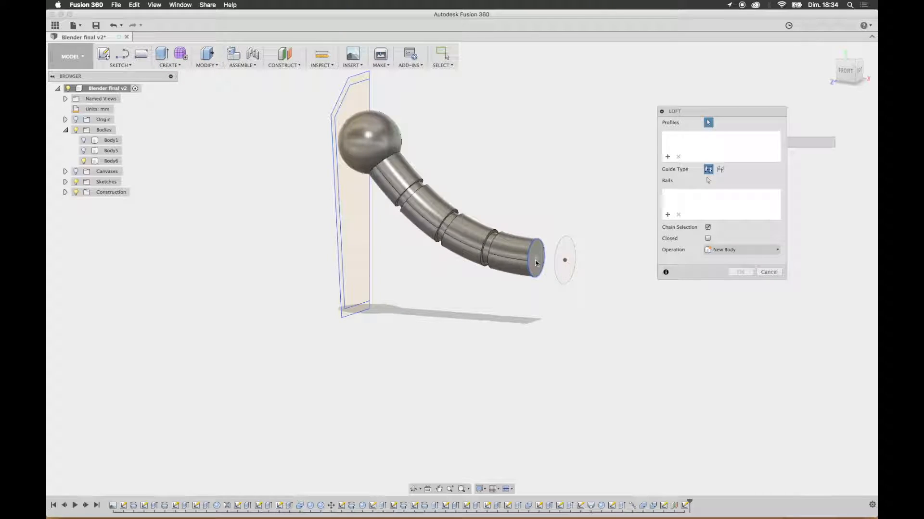
pyautogui.click(537, 263)
pyautogui.click(563, 256)
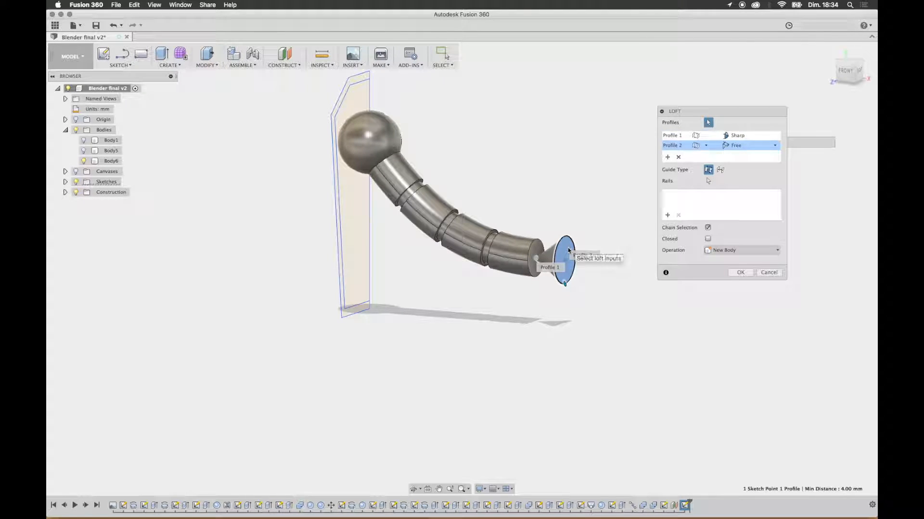
pyautogui.click(535, 252)
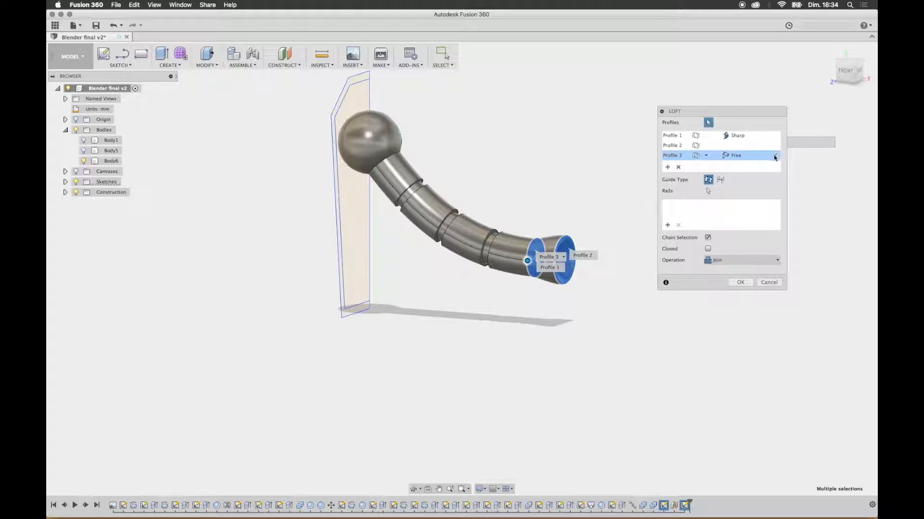
pyautogui.click(678, 167)
pyautogui.click(678, 157)
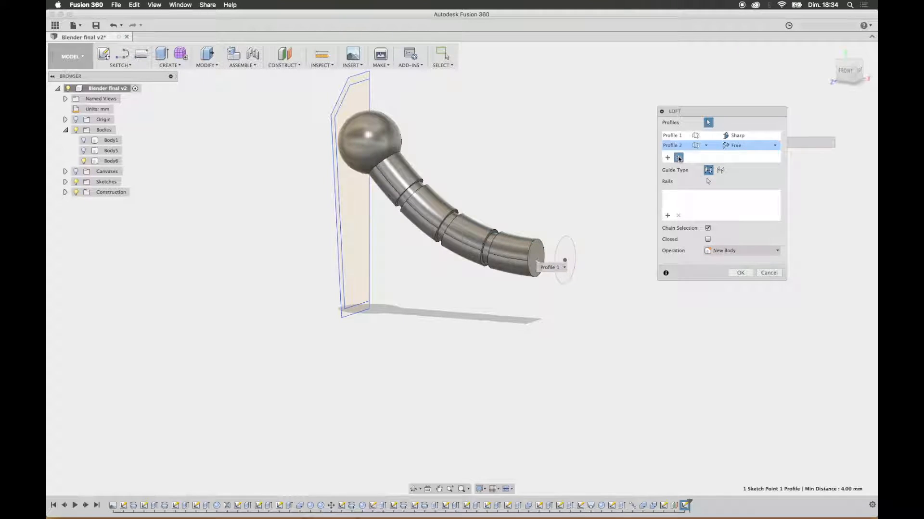
pyautogui.click(678, 157)
pyautogui.click(535, 259)
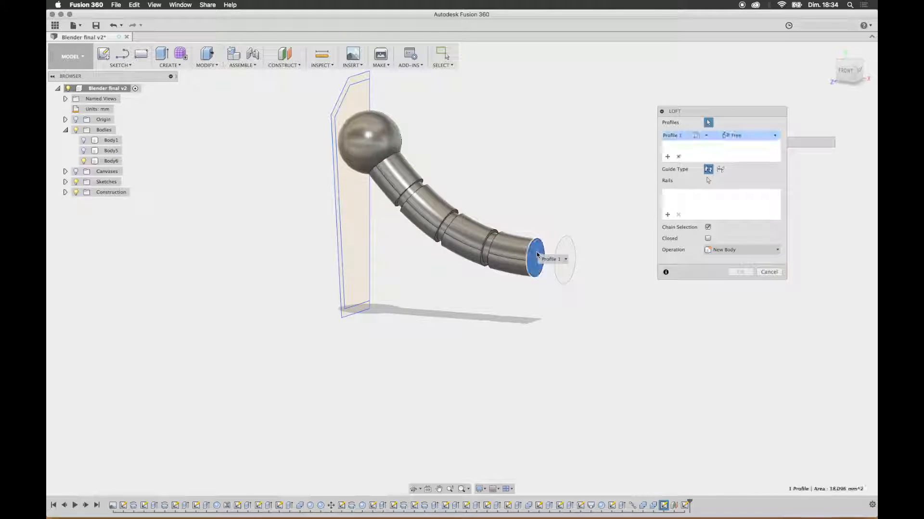
pyautogui.click(567, 252)
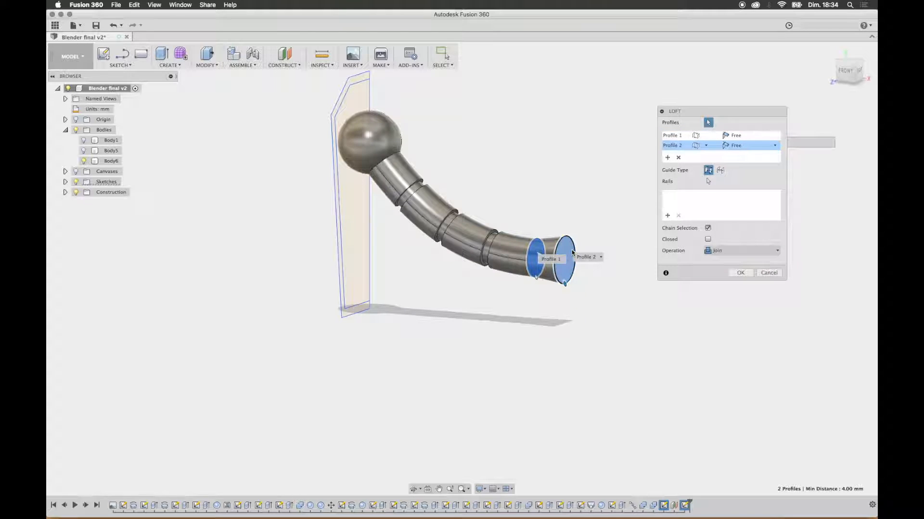
pyautogui.click(745, 273)
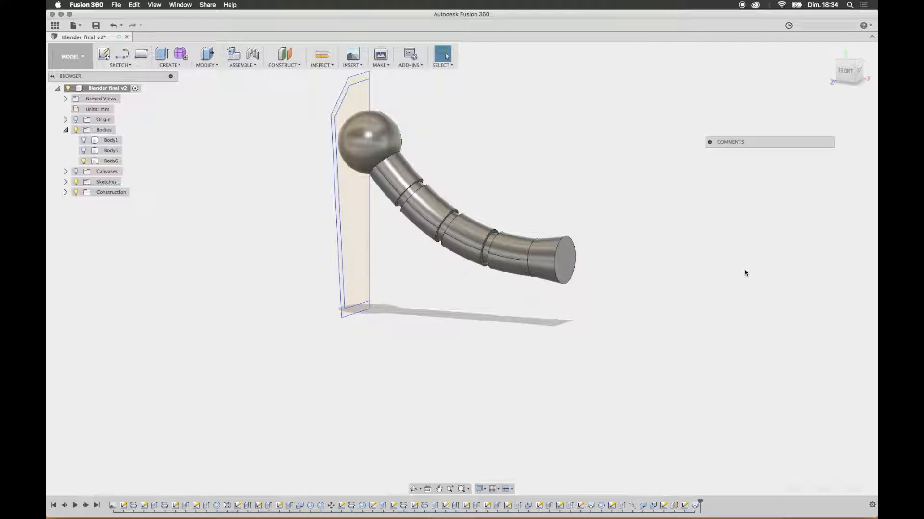
# Step: Sketch a small off-centre center diameter circle on the flared end face, close to its outer edge
pyautogui.moveTo(588, 208)
pyautogui.keyDown('shift'); pyautogui.mouseDown(button='middle')
pyautogui.moveTo(617, 214)
pyautogui.moveTo(548, 208)
pyautogui.mouseUp(button='middle'); pyautogui.keyUp('shift')
pyautogui.keyDown('shift'); pyautogui.moveTo(558, 242); pyautogui.dragTo(545, 238, button='middle'); pyautogui.keyUp('shift')
pyautogui.keyDown('shift'); pyautogui.moveTo(430, 247); pyautogui.dragTo(459, 253, button='middle'); pyautogui.keyUp('shift')
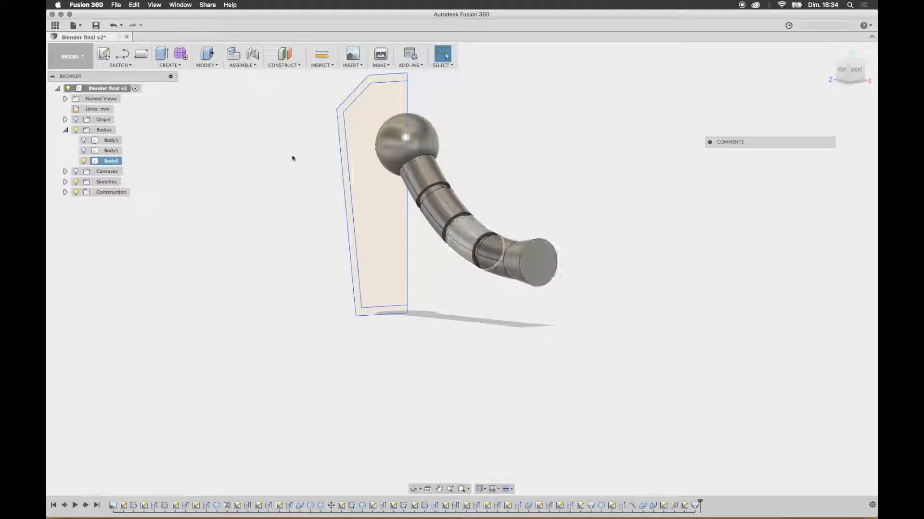
pyautogui.click(127, 65)
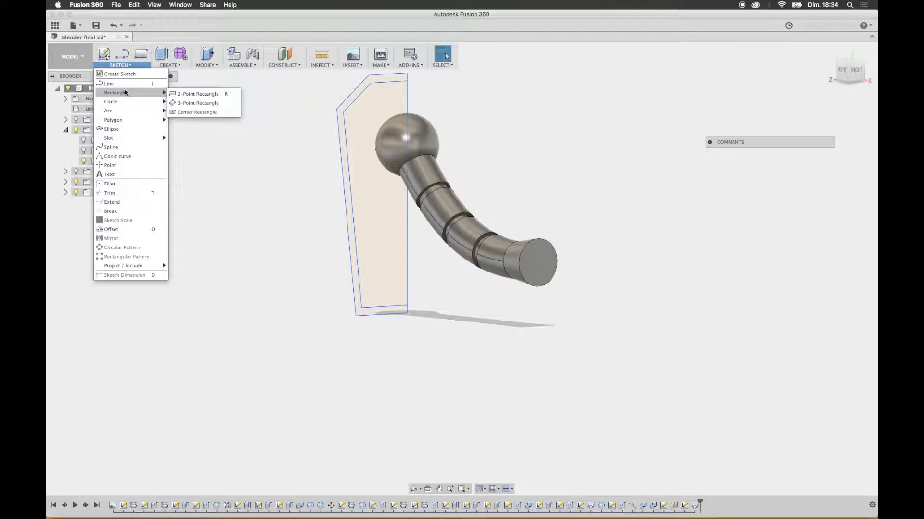
pyautogui.moveTo(126, 101)
pyautogui.click(187, 103)
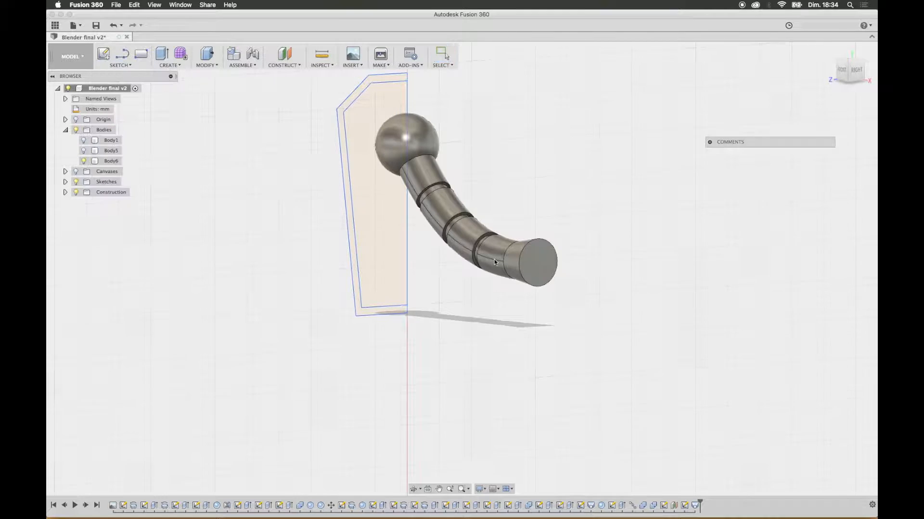
pyautogui.click(535, 264)
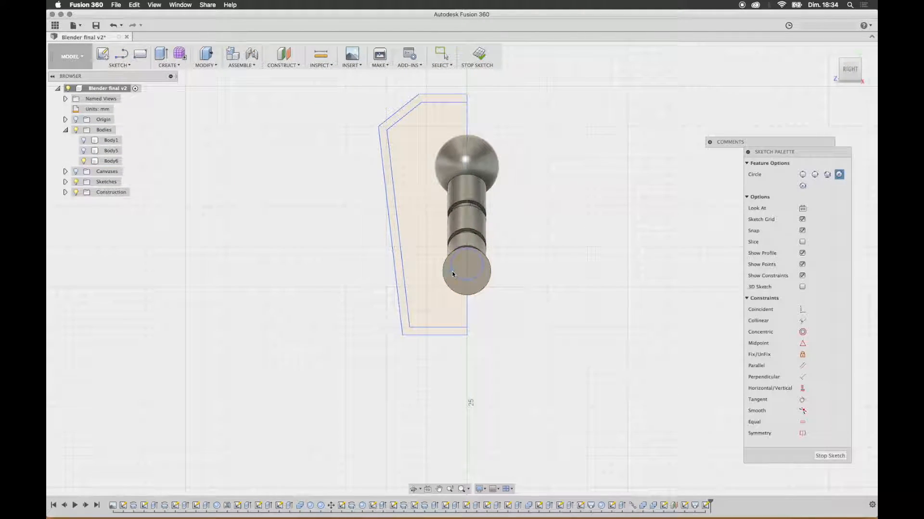
pyautogui.scroll(5, 451, 272)
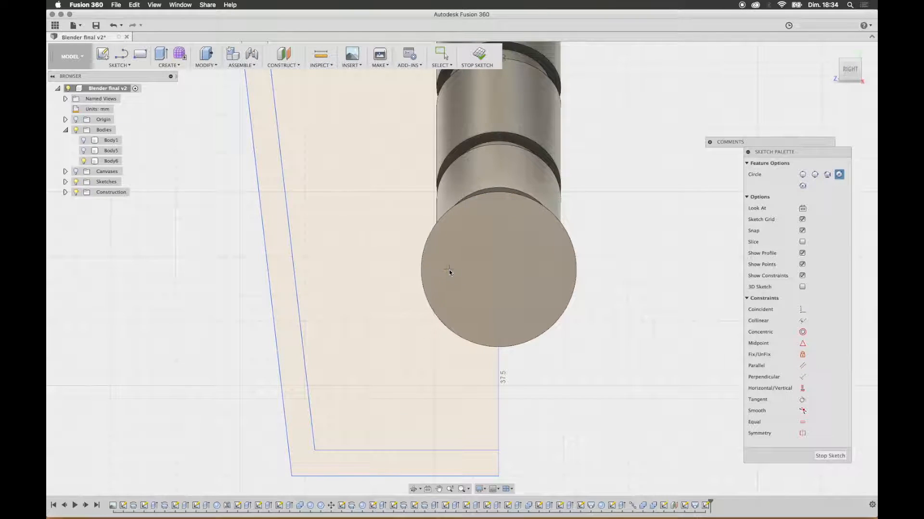
pyautogui.click(448, 270)
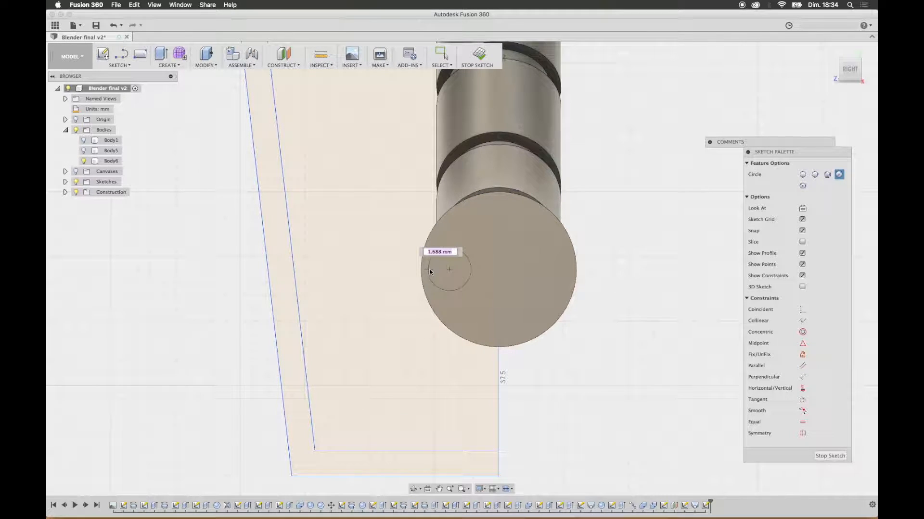
pyautogui.click(475, 272)
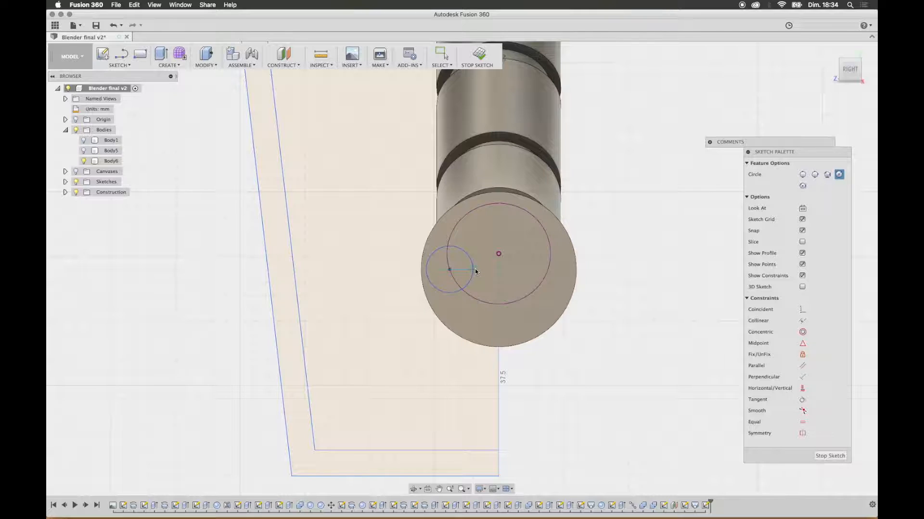
pyautogui.moveTo(529, 294)
pyautogui.keyDown('shift'); pyautogui.mouseDown(button='middle')
pyautogui.moveTo(573, 274)
pyautogui.moveTo(517, 297)
pyautogui.mouseUp(button='middle'); pyautogui.keyUp('shift')
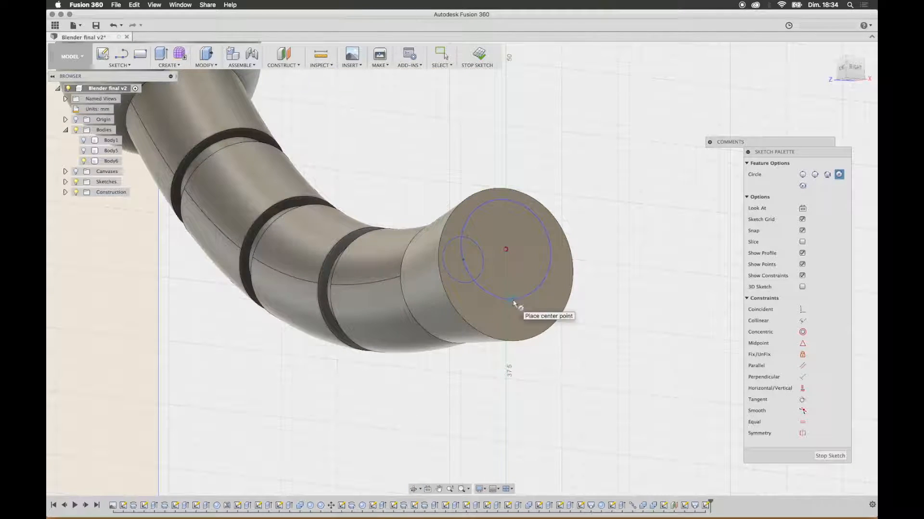
pyautogui.press('Escape')
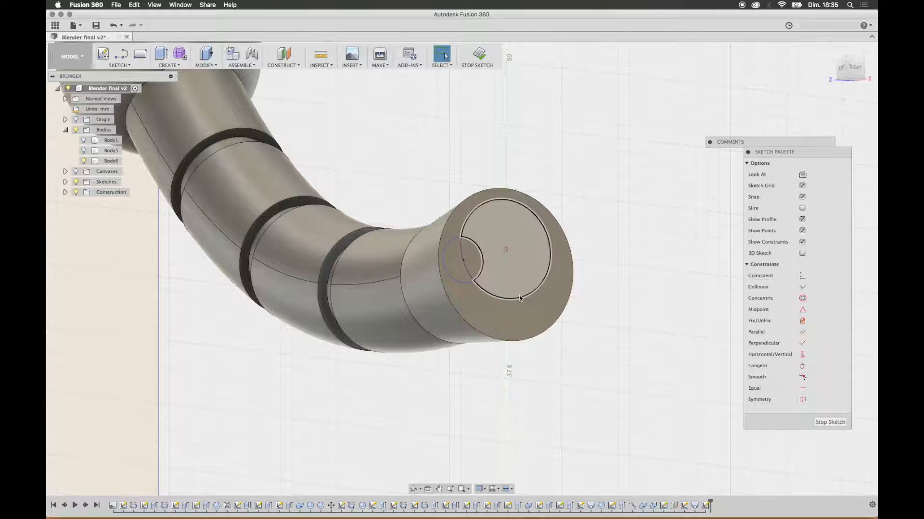
# Step: Undo the last circle and sketch a small off-centre circle on the flared end face, close to its outer edge
pyautogui.press('super+z')
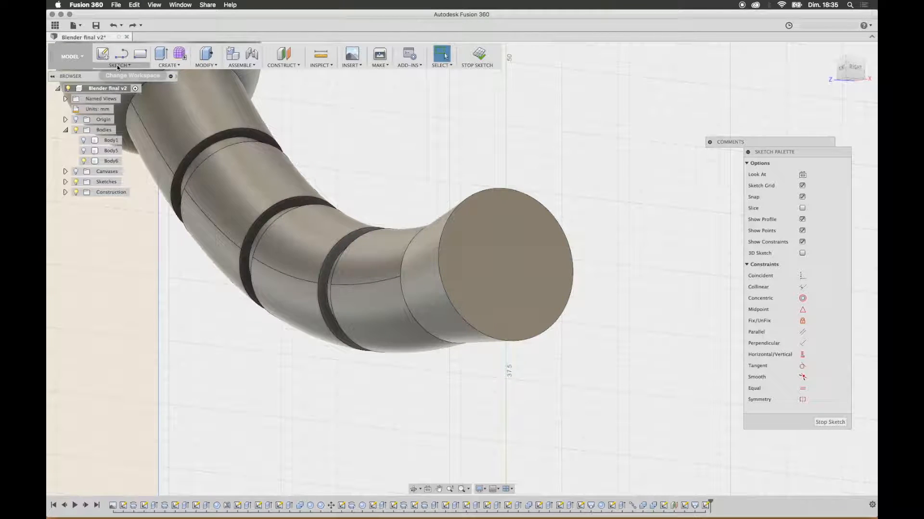
pyautogui.press('c')
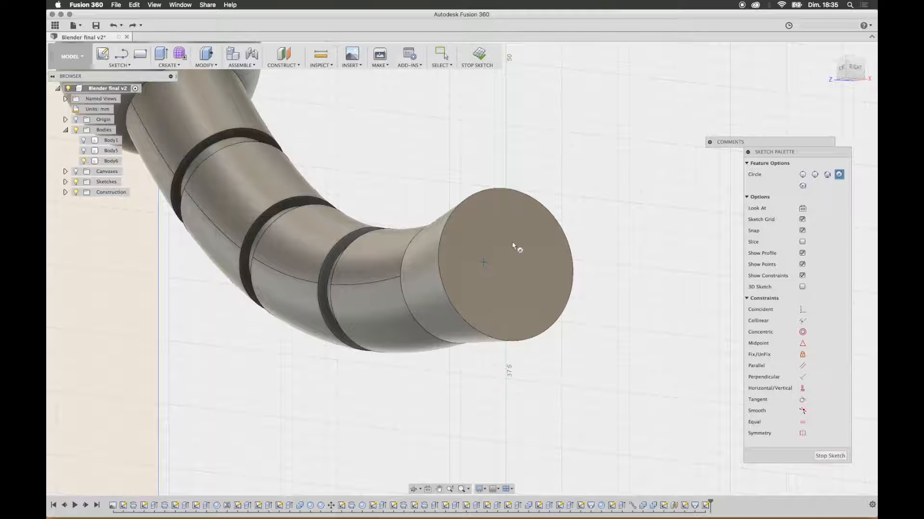
pyautogui.click(846, 62)
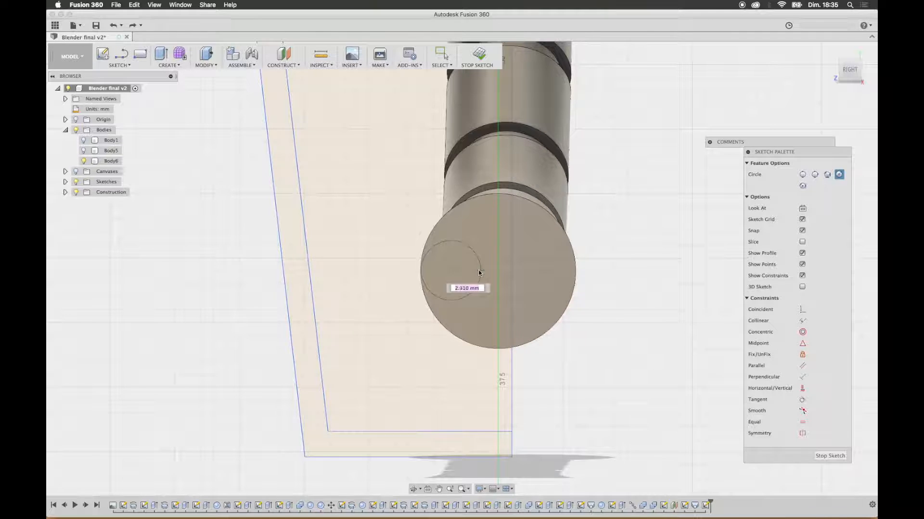
pyautogui.click(471, 272)
pyautogui.keyDown('shift'); pyautogui.moveTo(496, 248); pyautogui.dragTo(521, 308, button='middle'); pyautogui.keyUp('shift')
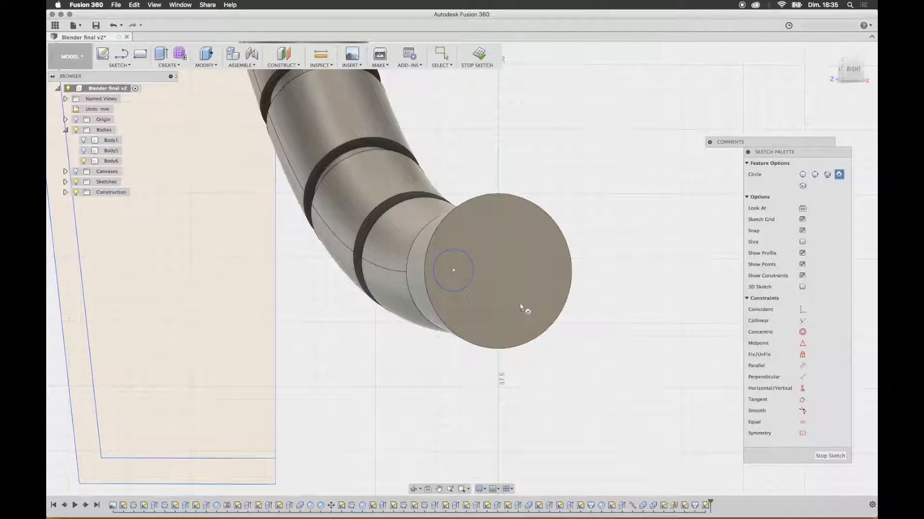
# Step: Extrude the small circle 5 mm outward from the flared end face, joined to the arm
pyautogui.click(162, 54)
pyautogui.click(456, 271)
pyautogui.moveTo(456, 271); pyautogui.dragTo(626, 233)
pyautogui.keyDown('shift'); pyautogui.moveTo(626, 233); pyautogui.dragTo(645, 238, button='middle'); pyautogui.keyUp('shift')
pyautogui.moveTo(544, 358); pyautogui.dragTo(522, 345)
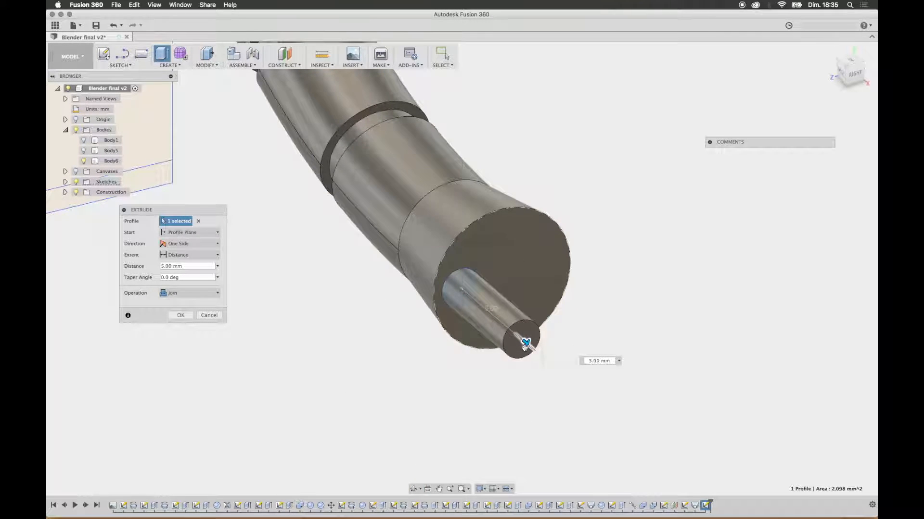
pyautogui.keyDown('shift'); pyautogui.moveTo(652, 266); pyautogui.dragTo(641, 271, button='middle'); pyautogui.keyUp('shift')
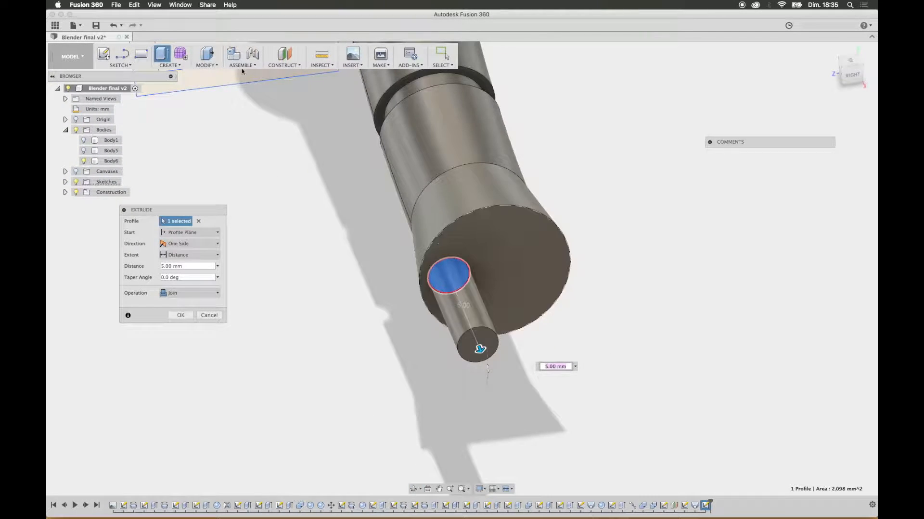
pyautogui.click(206, 65)
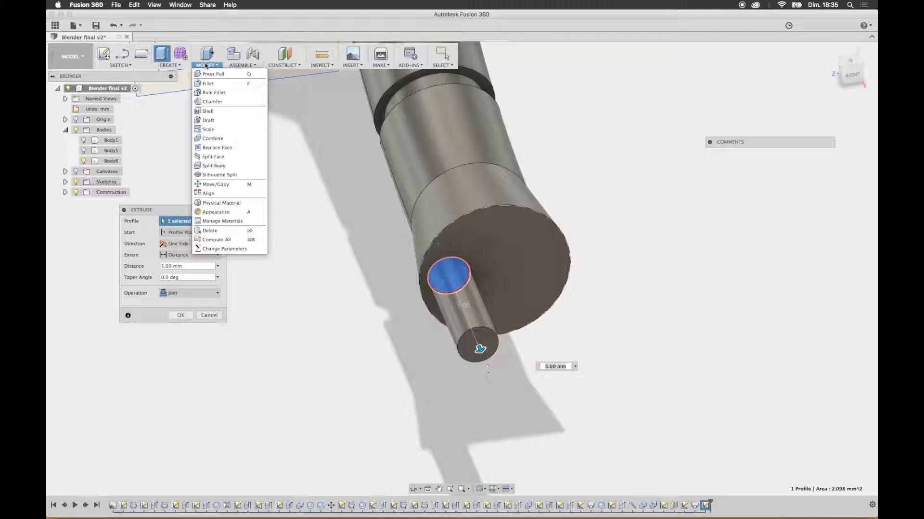
pyautogui.click(178, 66)
pyautogui.moveTo(171, 211)
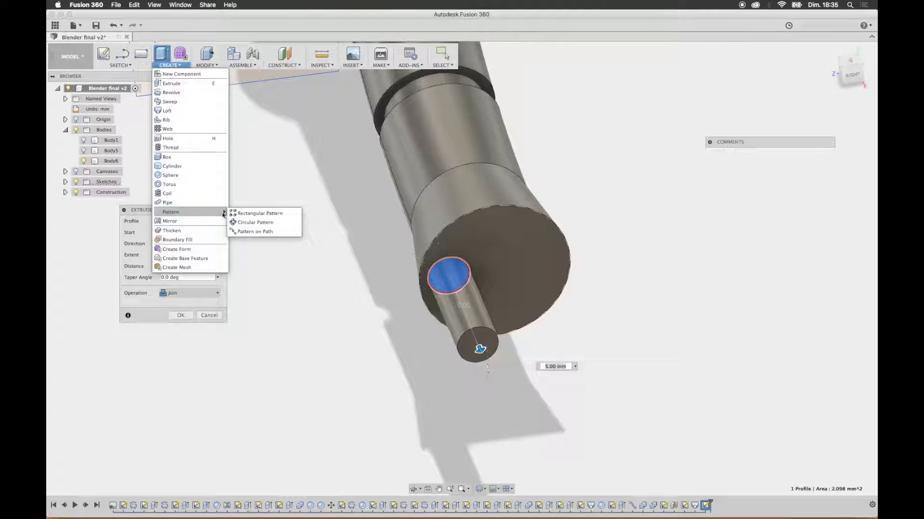
pyautogui.click(252, 223)
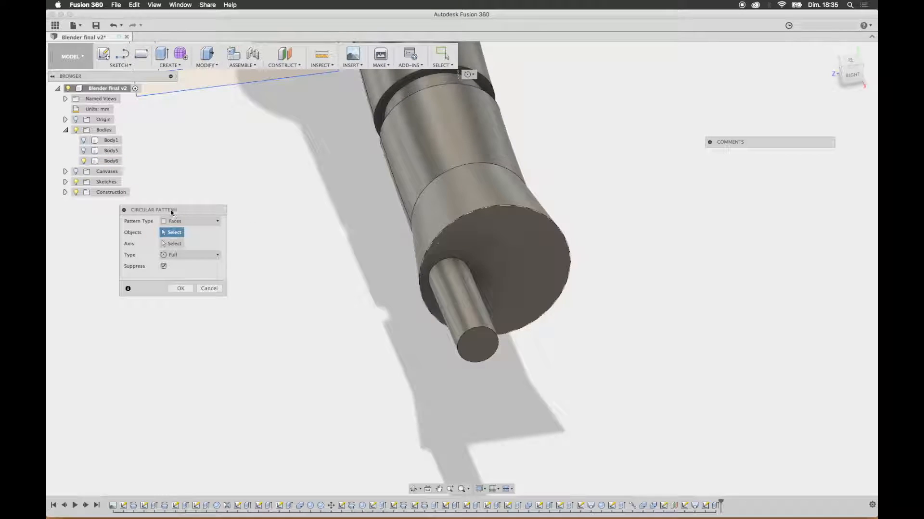
pyautogui.click(191, 222)
pyautogui.click(176, 232)
pyautogui.click(461, 318)
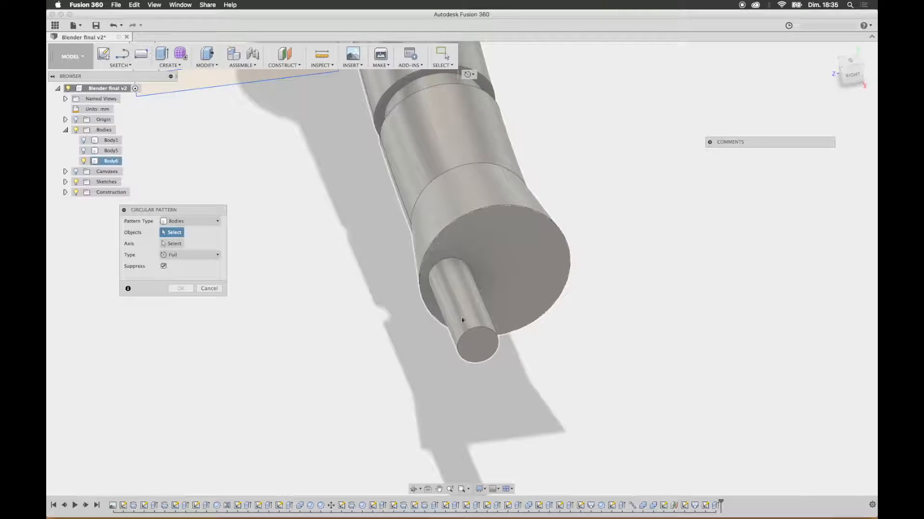
pyautogui.press('Escape')
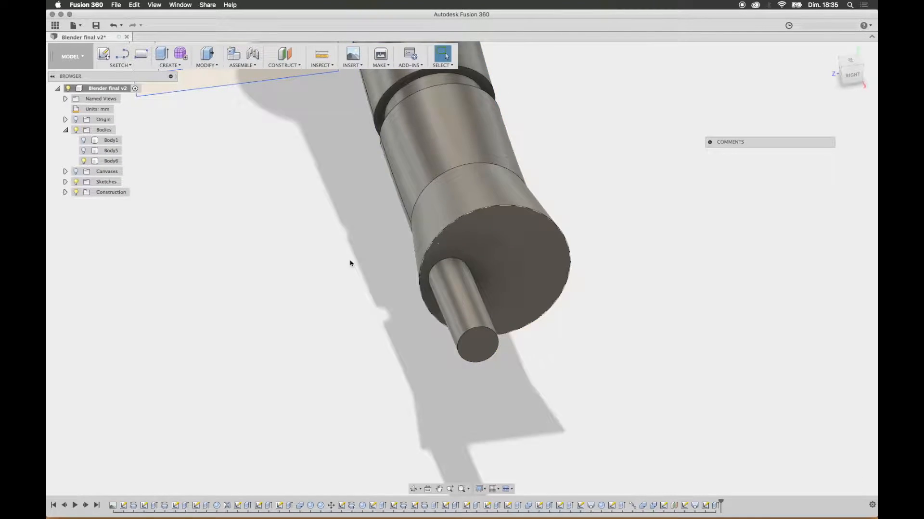
# Step: Undo the joined peg extrusion and extrude the small circle 5 mm outward from the end face as a new body
pyautogui.press('super+z')
pyautogui.keyDown('shift'); pyautogui.moveTo(330, 256); pyautogui.dragTo(376, 231, button='middle'); pyautogui.keyUp('shift')
pyautogui.scroll(3, 576, 271)
pyautogui.scroll(-5, 577, 274)
pyautogui.moveTo(648, 289); pyautogui.dragTo(491, 280, button='middle')
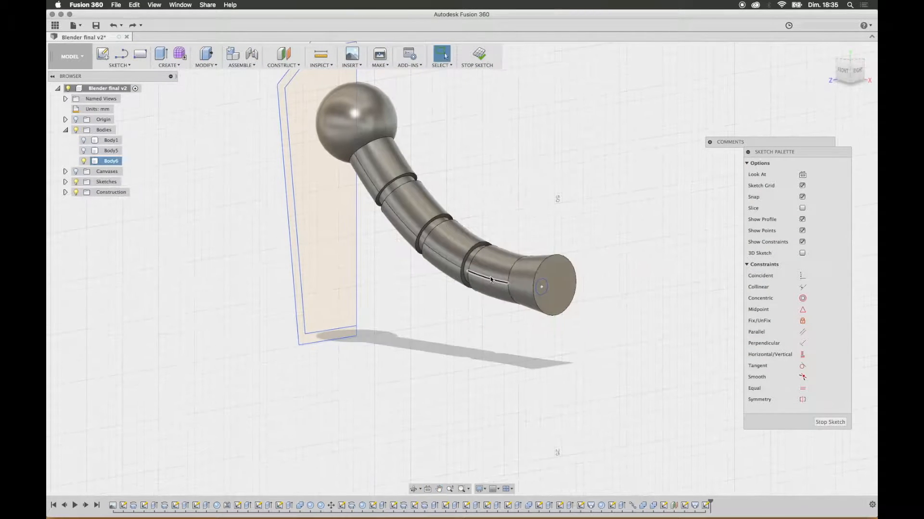
pyautogui.click(162, 53)
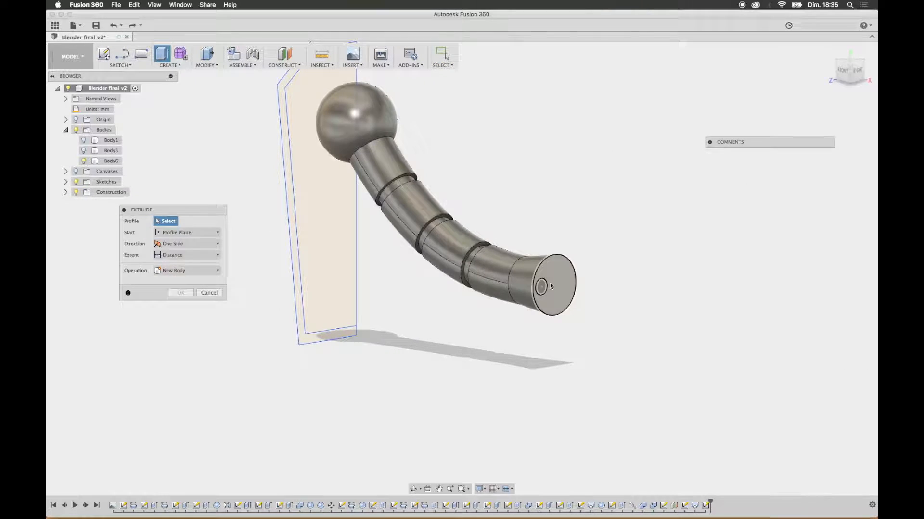
pyautogui.click(541, 287)
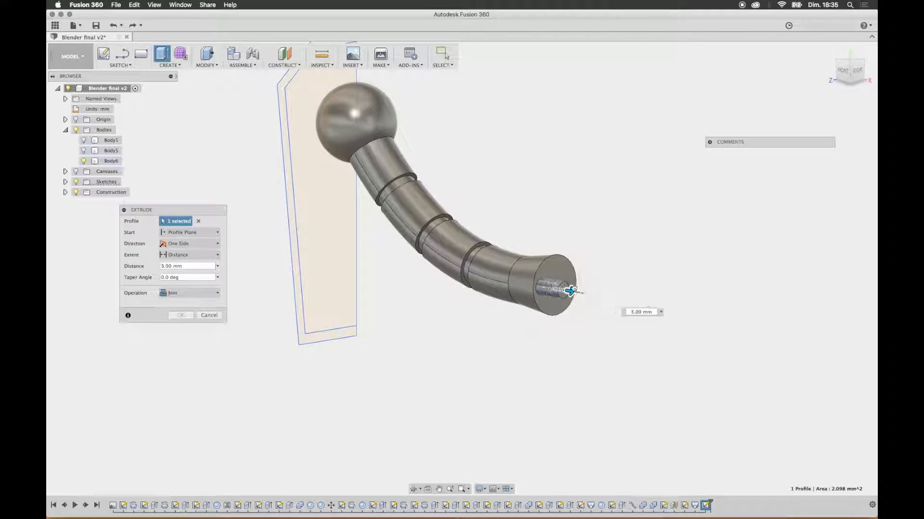
pyautogui.moveTo(572, 289); pyautogui.dragTo(584, 293)
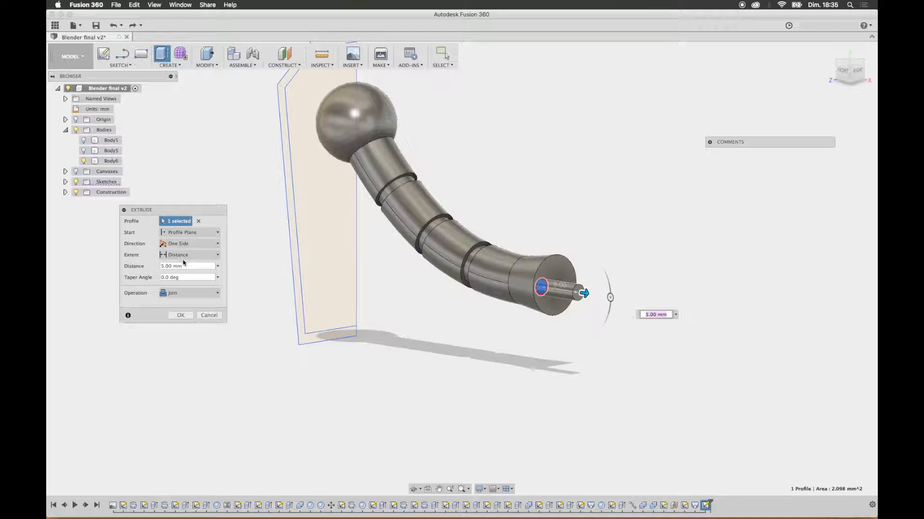
pyautogui.click(190, 293)
pyautogui.click(187, 328)
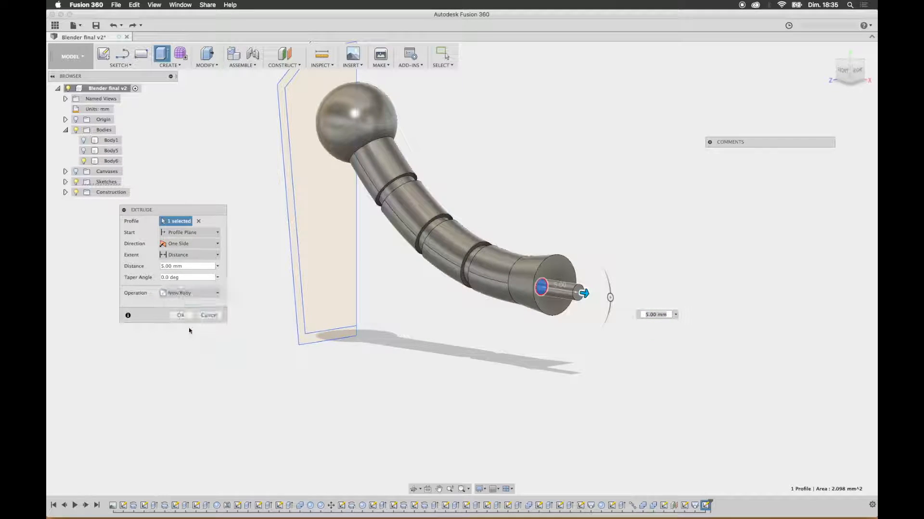
pyautogui.click(182, 315)
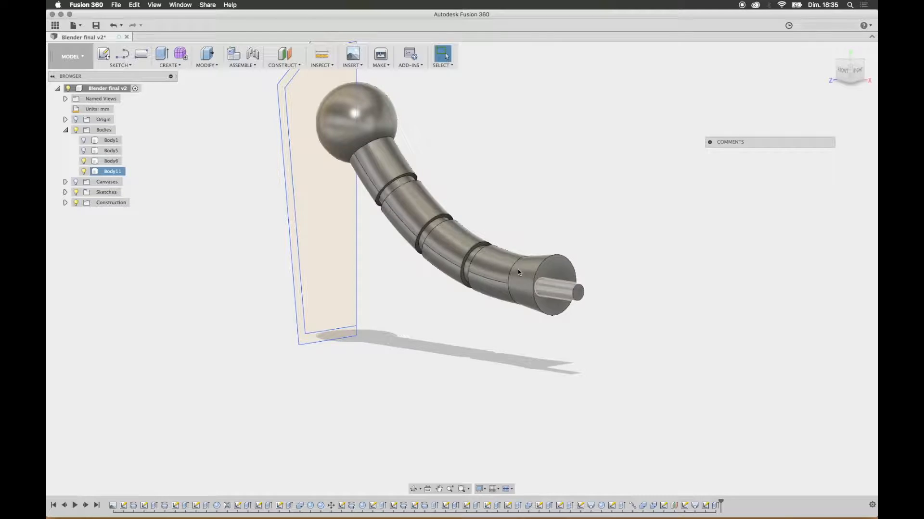
# Step: Circular-pattern the peg body in a full turn around the flared end's edge with a quantity of 3
pyautogui.click(167, 66)
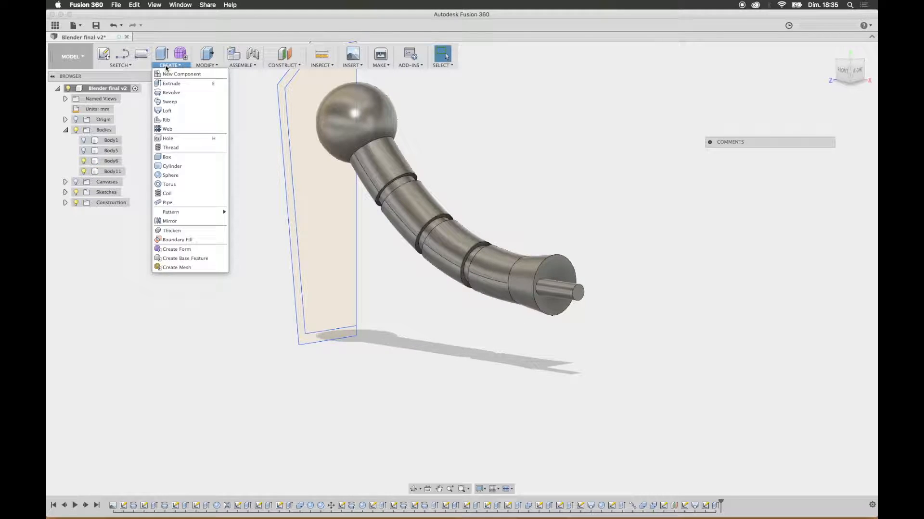
pyautogui.moveTo(202, 211)
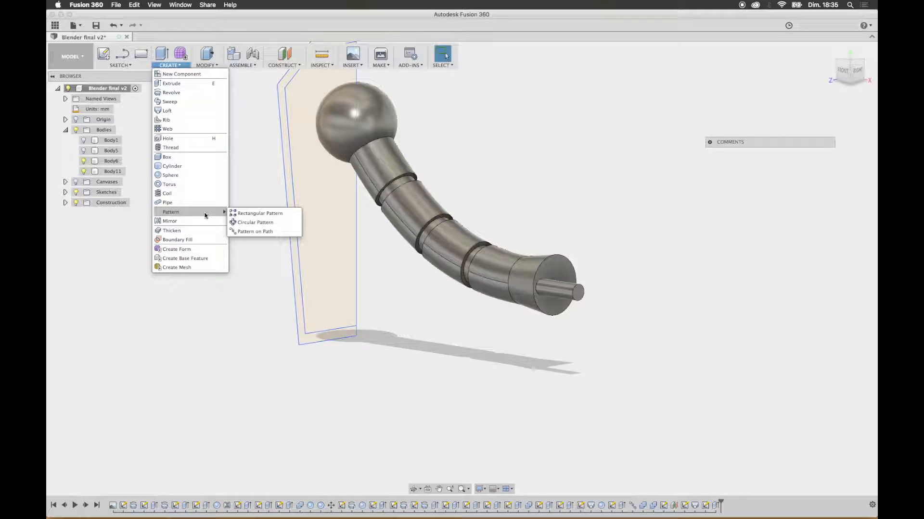
pyautogui.click(255, 223)
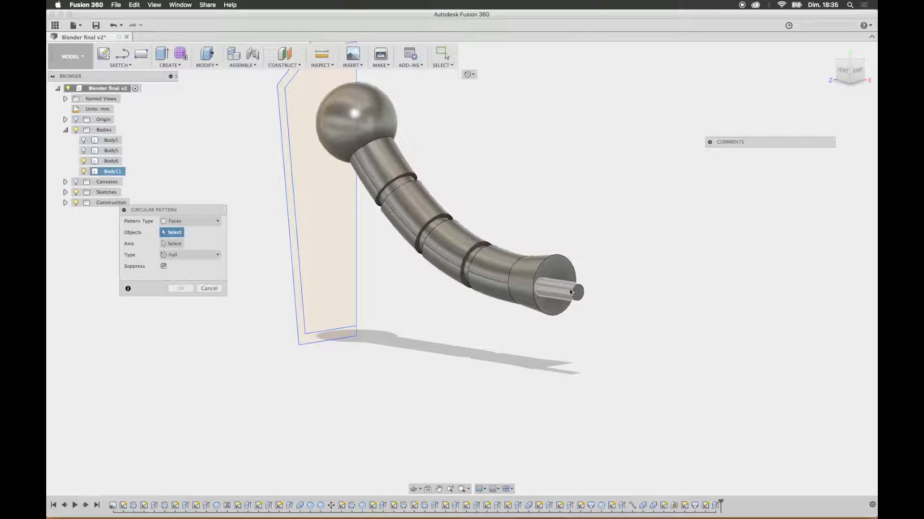
pyautogui.click(192, 221)
pyautogui.click(177, 232)
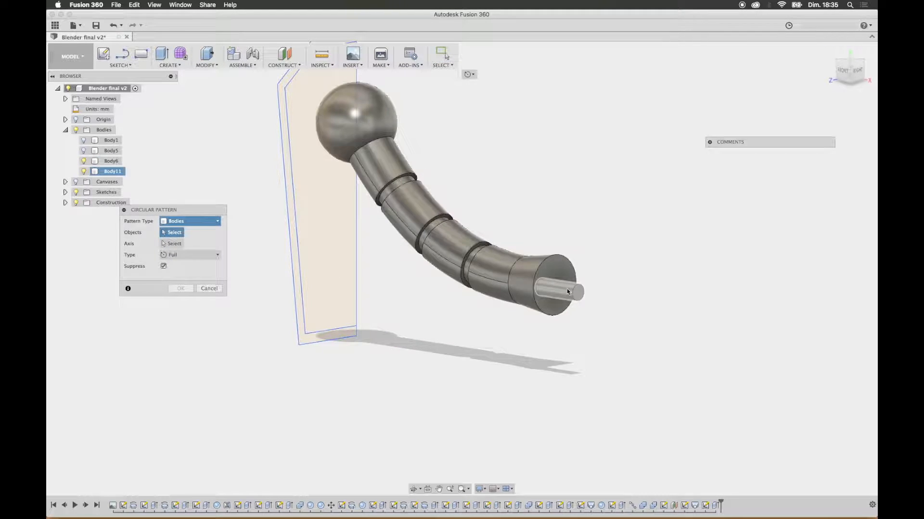
pyautogui.click(565, 288)
pyautogui.click(171, 244)
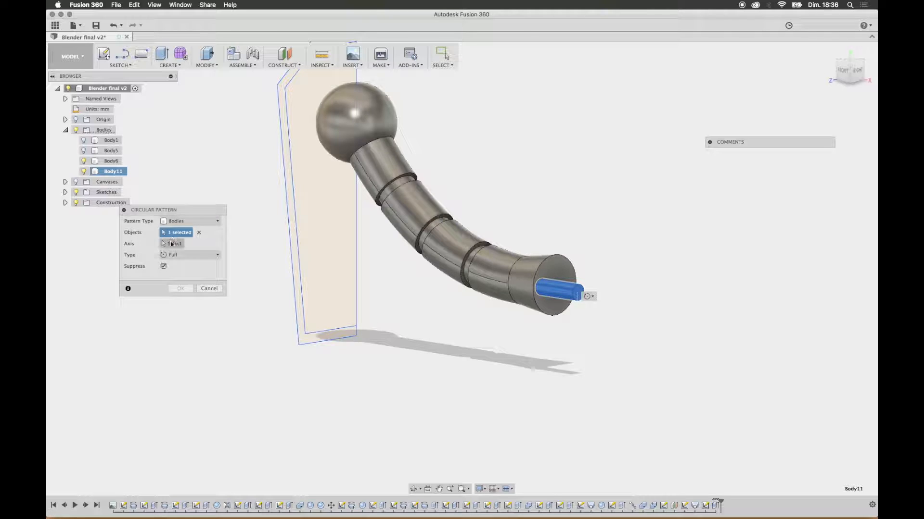
pyautogui.click(558, 257)
pyautogui.keyDown('shift'); pyautogui.moveTo(673, 250); pyautogui.dragTo(648, 239, button='middle'); pyautogui.keyUp('shift')
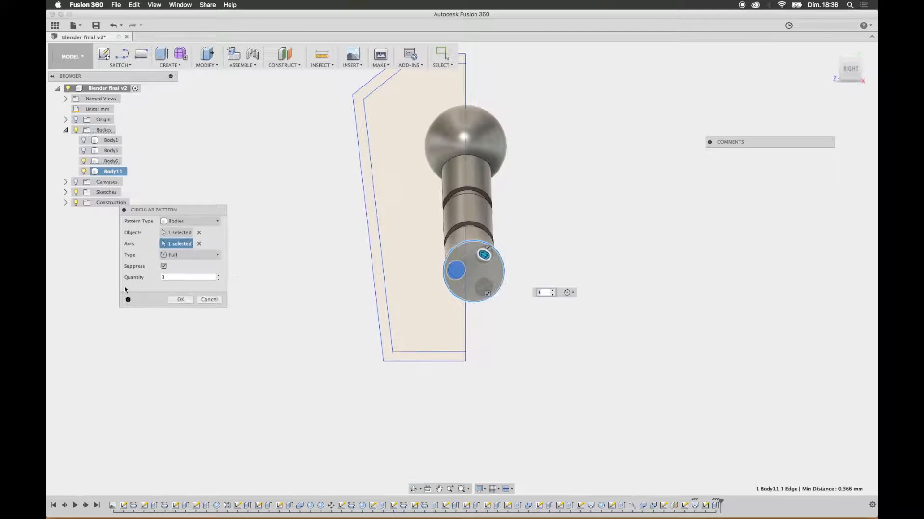
pyautogui.click(183, 300)
# Step: Combine the arm with the three finger pegs using the Join operation and check the resulting body by toggling its visibility
pyautogui.keyDown('shift'); pyautogui.moveTo(558, 262); pyautogui.dragTo(677, 294, button='middle'); pyautogui.keyUp('shift')
pyautogui.moveTo(591, 278)
pyautogui.keyDown('shift'); pyautogui.mouseDown(button='middle')
pyautogui.moveTo(607, 245)
pyautogui.moveTo(652, 225)
pyautogui.moveTo(487, 229)
pyautogui.moveTo(692, 332)
pyautogui.moveTo(604, 288)
pyautogui.moveTo(593, 263)
pyautogui.mouseUp(button='middle'); pyautogui.keyUp('shift')
pyautogui.keyDown('shift'); pyautogui.moveTo(296, 206); pyautogui.dragTo(310, 160, button='middle'); pyautogui.keyUp('shift')
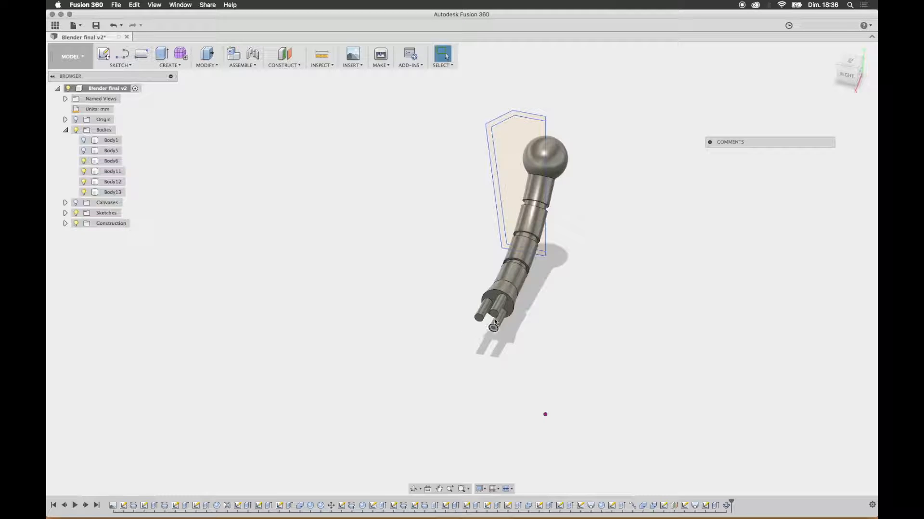
pyautogui.click(207, 65)
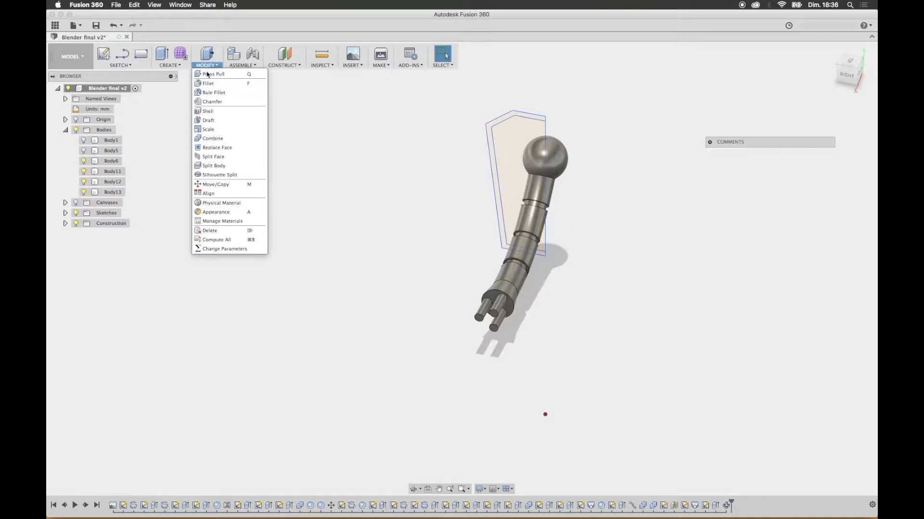
pyautogui.click(214, 126)
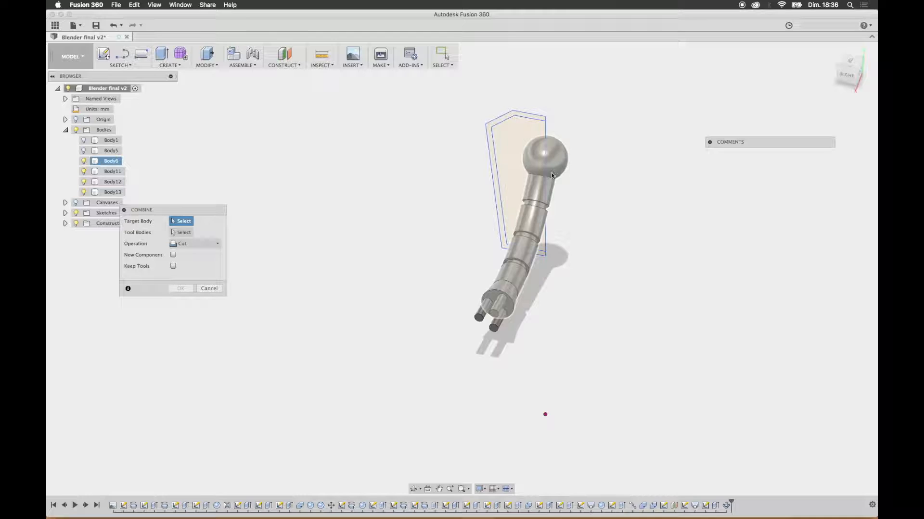
pyautogui.click(552, 175)
pyautogui.click(480, 316)
pyautogui.keyDown('shift'); pyautogui.moveTo(580, 315); pyautogui.dragTo(505, 308, button='middle'); pyautogui.keyUp('shift')
pyautogui.click(451, 301)
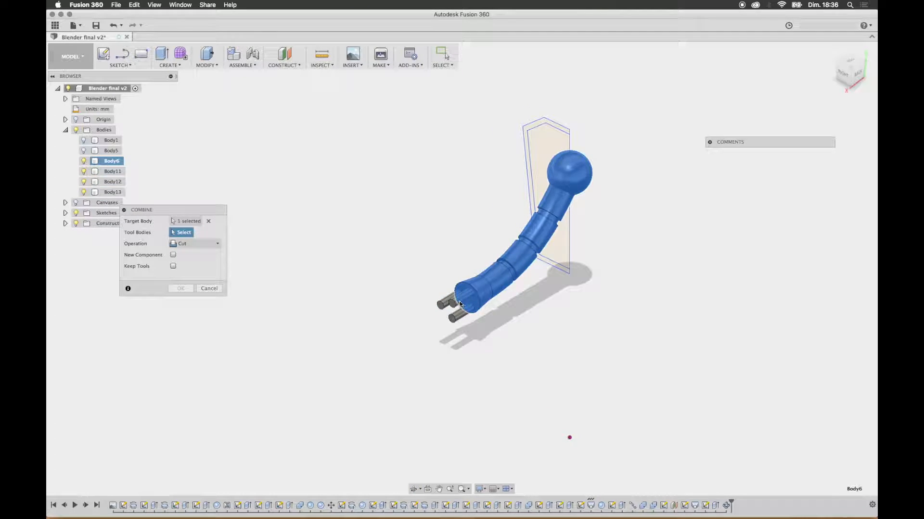
pyautogui.click(456, 316)
pyautogui.click(446, 306)
pyautogui.click(445, 307)
pyautogui.click(192, 243)
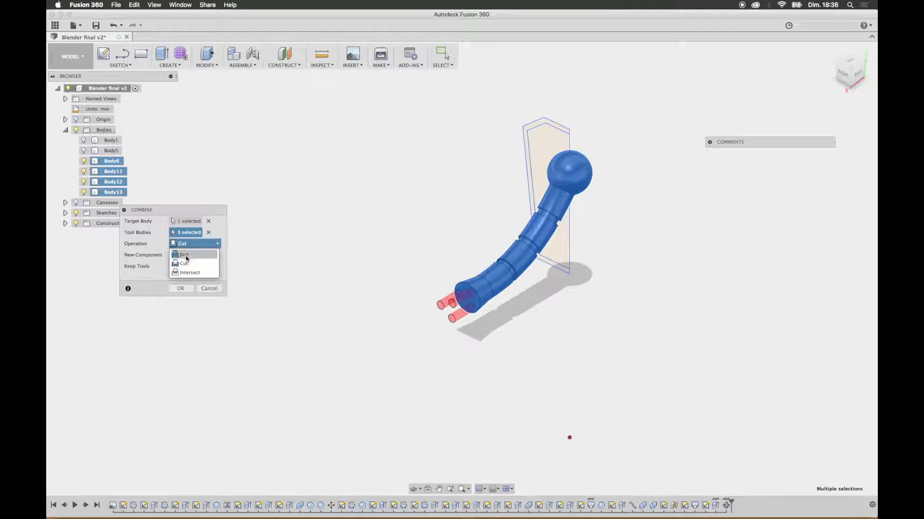
pyautogui.click(181, 254)
pyautogui.click(181, 290)
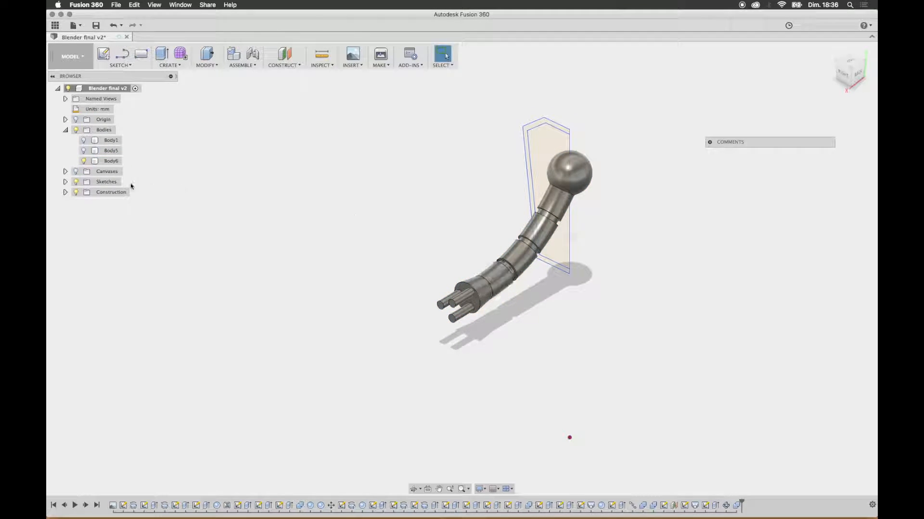
pyautogui.click(83, 161)
pyautogui.click(83, 161)
# Step: Move the arm body 33 mm in Z, away from its original position
pyautogui.click(218, 64)
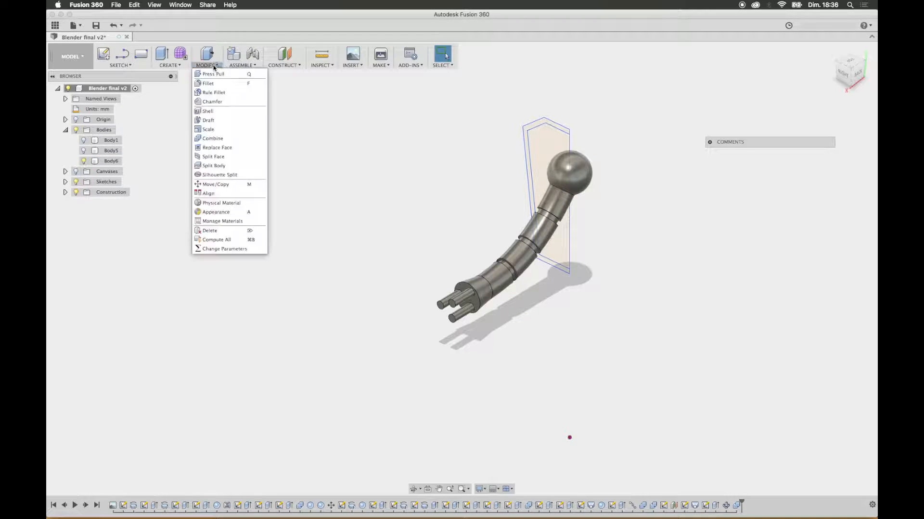
pyautogui.click(212, 180)
pyautogui.click(581, 174)
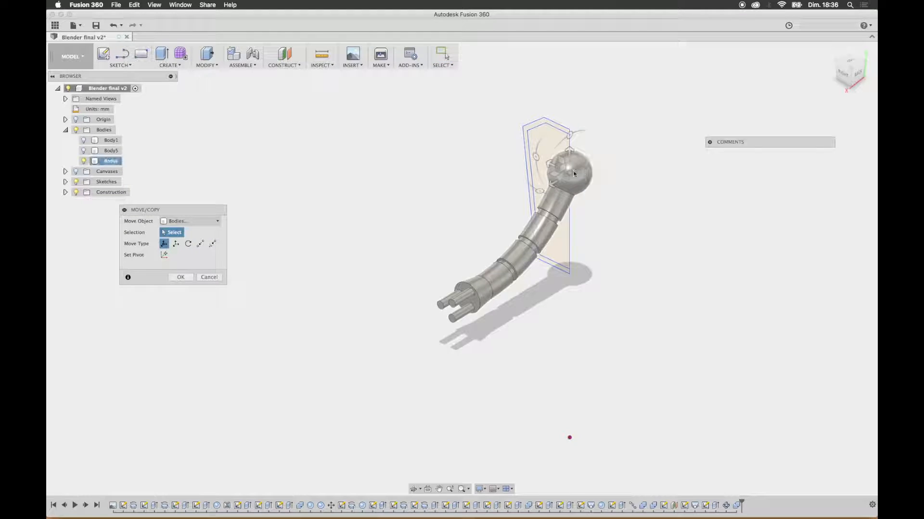
pyautogui.moveTo(551, 166); pyautogui.dragTo(405, 95)
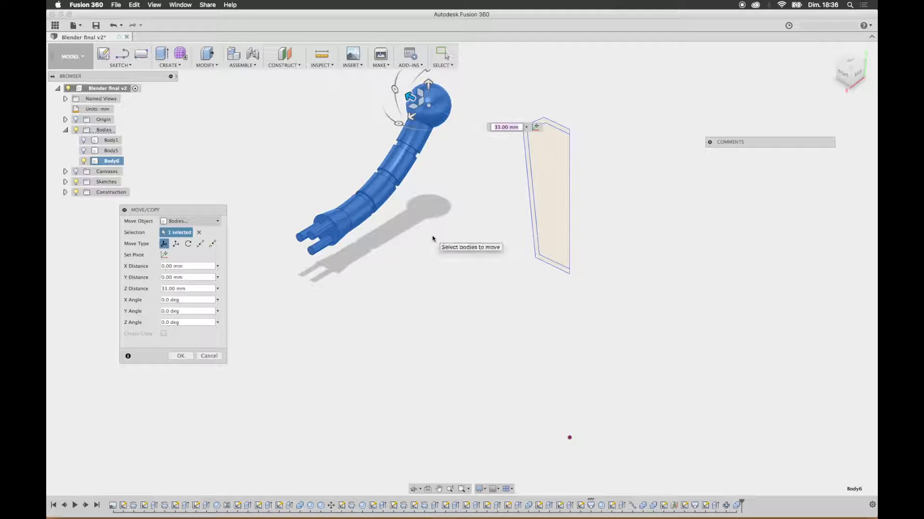
pyautogui.press('Return')
# Step: Show the robot's hidden Body5 and Body1 alongside the moved arm
pyautogui.keyDown('shift'); pyautogui.moveTo(433, 235); pyautogui.dragTo(536, 259, button='middle'); pyautogui.keyUp('shift')
pyautogui.click(84, 152)
pyautogui.click(84, 141)
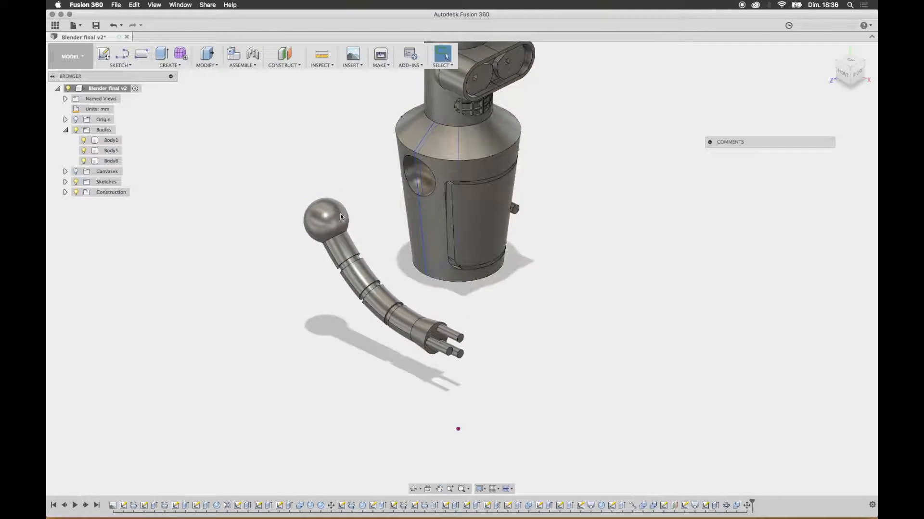
pyautogui.keyDown('shift'); pyautogui.moveTo(428, 182); pyautogui.dragTo(390, 188, button='middle'); pyautogui.keyUp('shift')
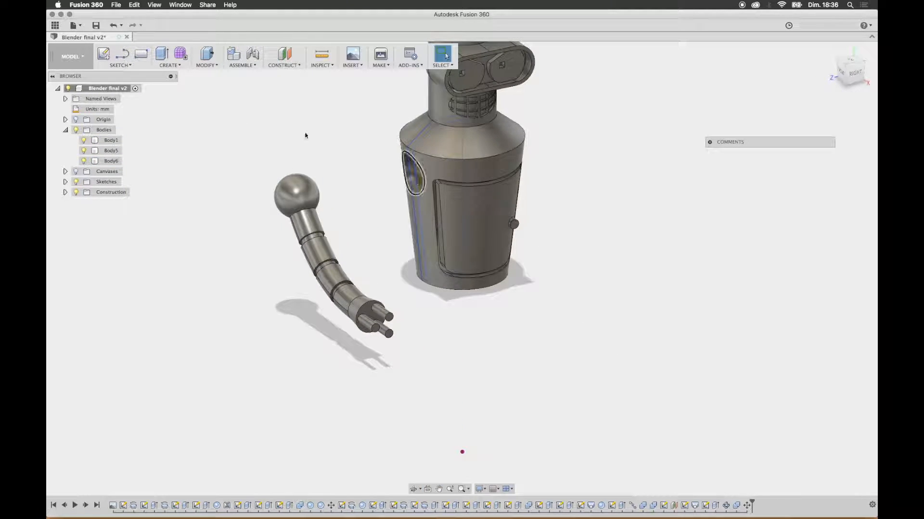
# Step: Try to move the arm body point to point, picking the torso's shoulder socket as the origin point
pyautogui.click(207, 65)
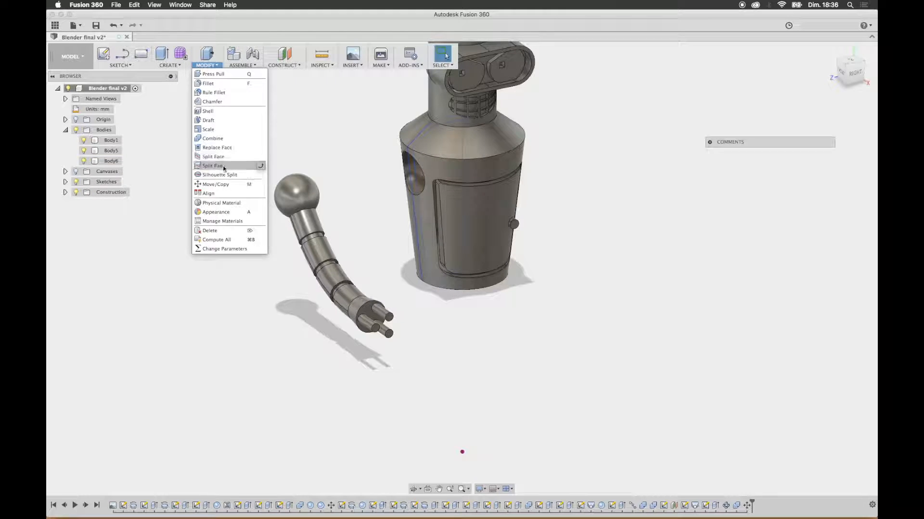
pyautogui.click(216, 184)
pyautogui.click(295, 192)
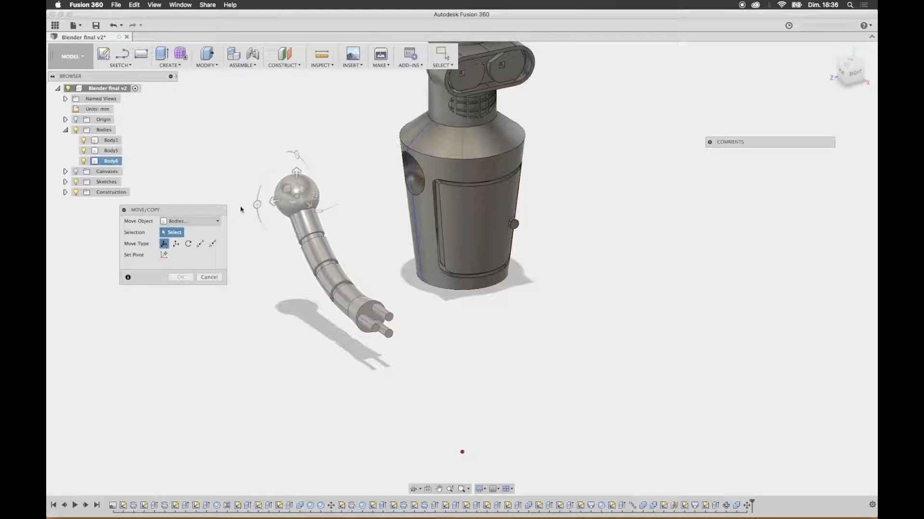
pyautogui.click(241, 209)
pyautogui.click(190, 221)
pyautogui.click(180, 241)
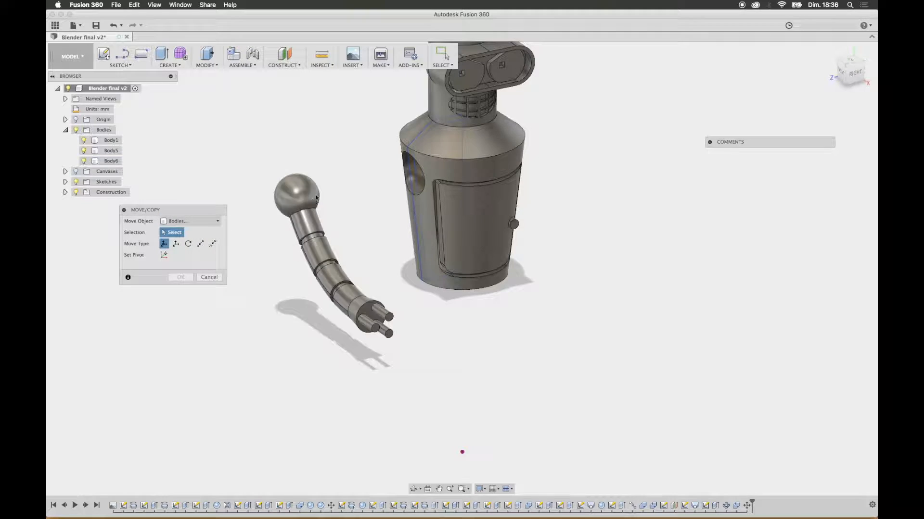
pyautogui.click(316, 197)
pyautogui.keyDown('shift'); pyautogui.moveTo(342, 215); pyautogui.dragTo(212, 257, button='middle'); pyautogui.keyUp('shift')
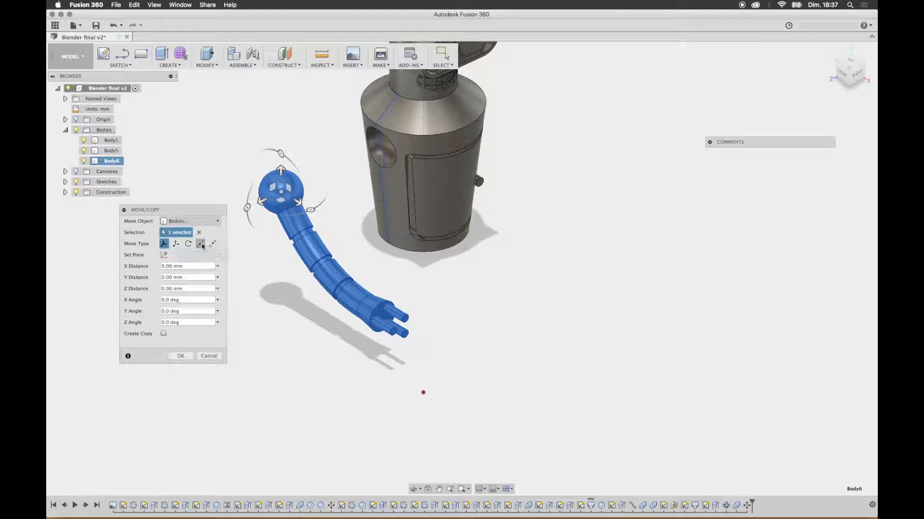
pyautogui.click(201, 244)
pyautogui.click(376, 145)
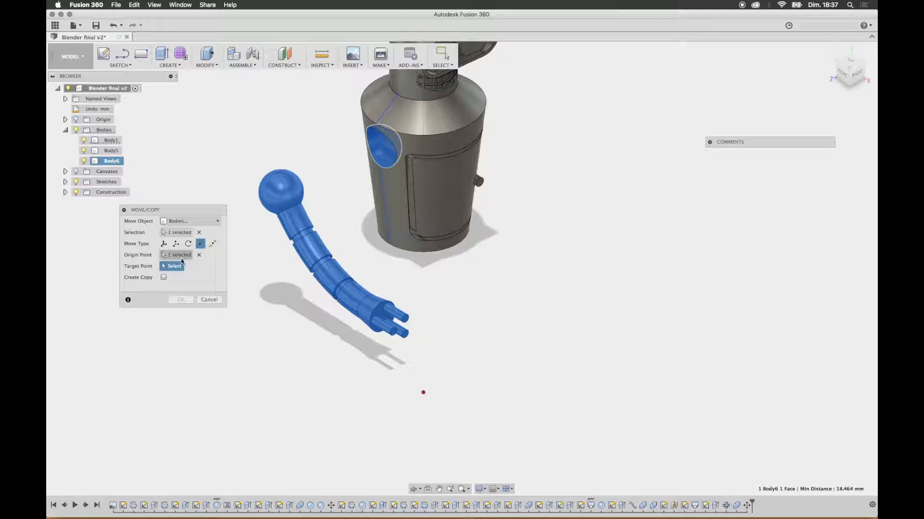
# Step: Try moving faces instead of bodies, selecting the arm's shoulder sphere and targeting the torso's socket face
pyautogui.click(188, 222)
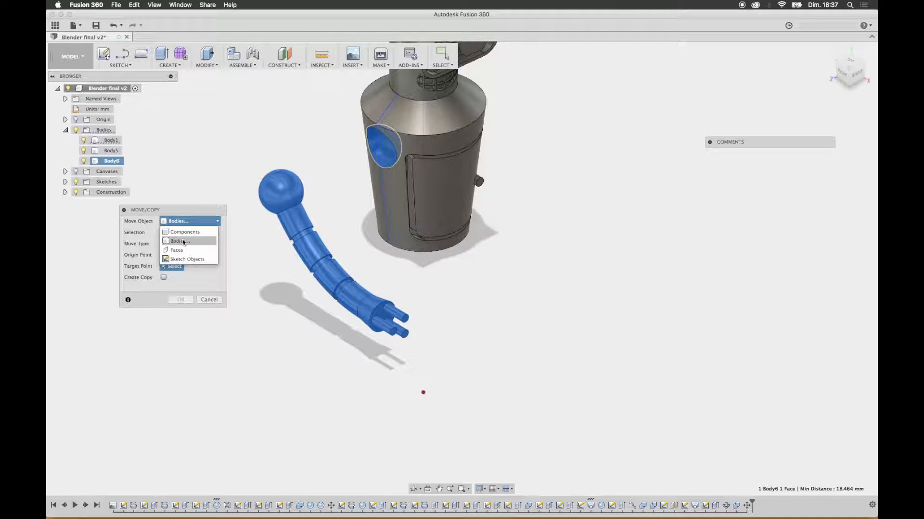
pyautogui.click(185, 232)
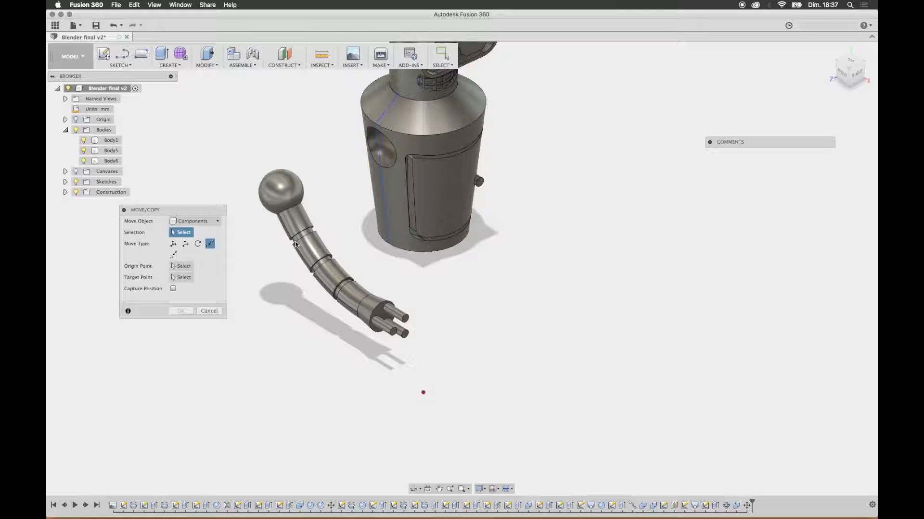
pyautogui.click(197, 221)
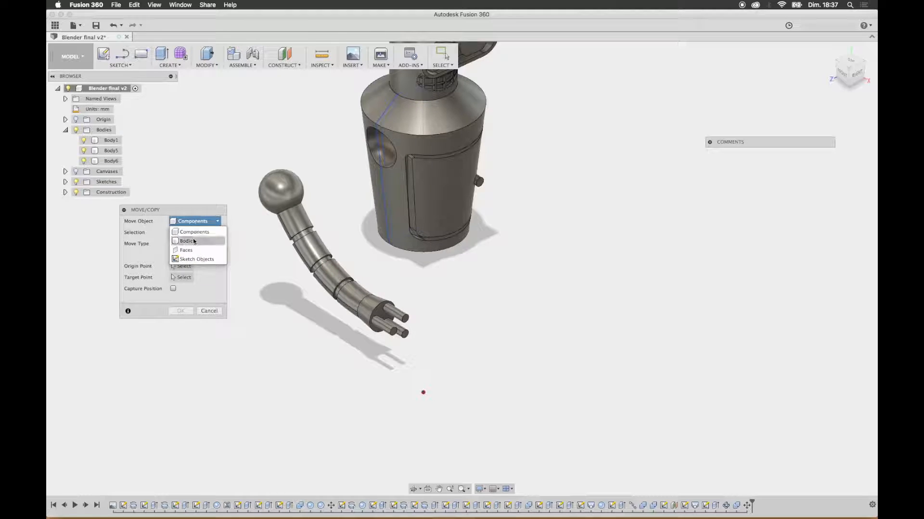
pyautogui.click(190, 254)
pyautogui.click(284, 192)
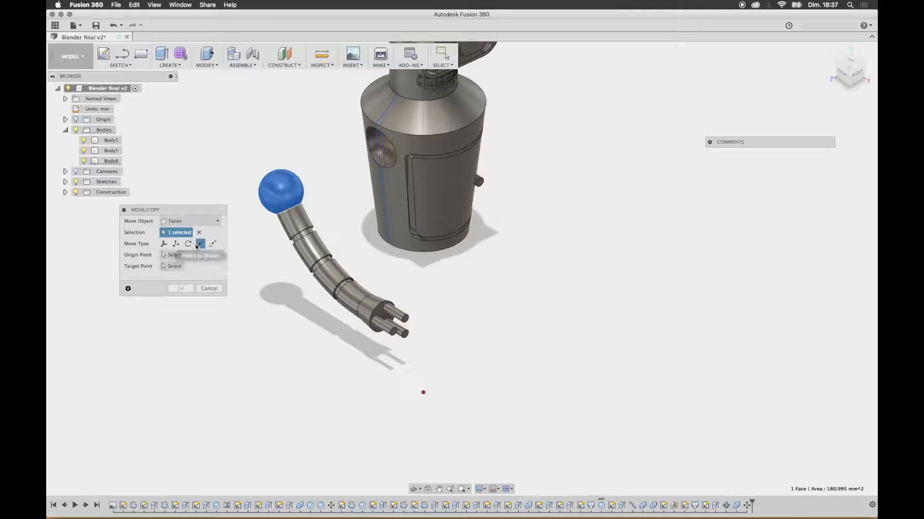
pyautogui.click(375, 155)
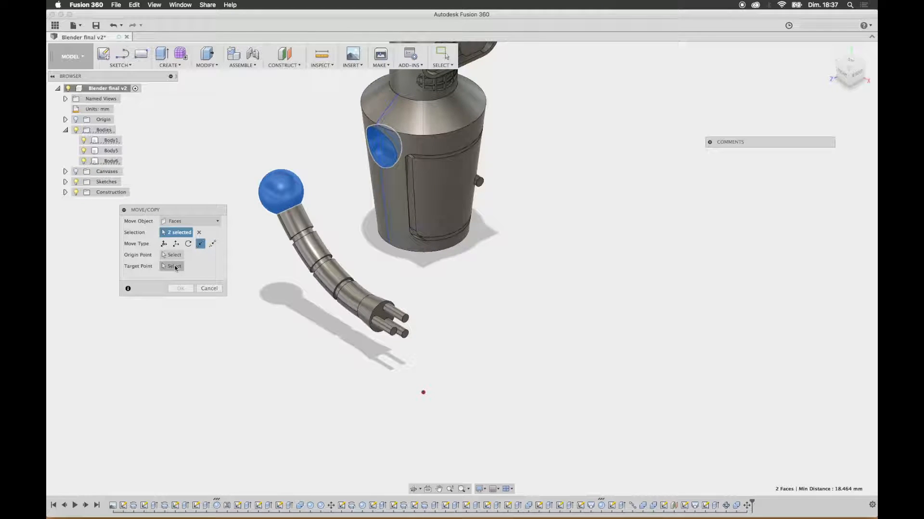
pyautogui.click(174, 266)
pyautogui.click(384, 146)
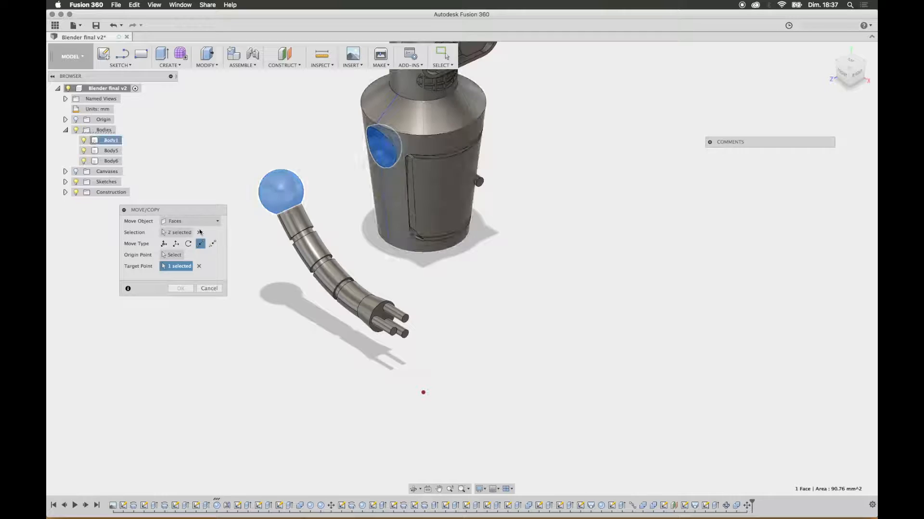
pyautogui.click(213, 244)
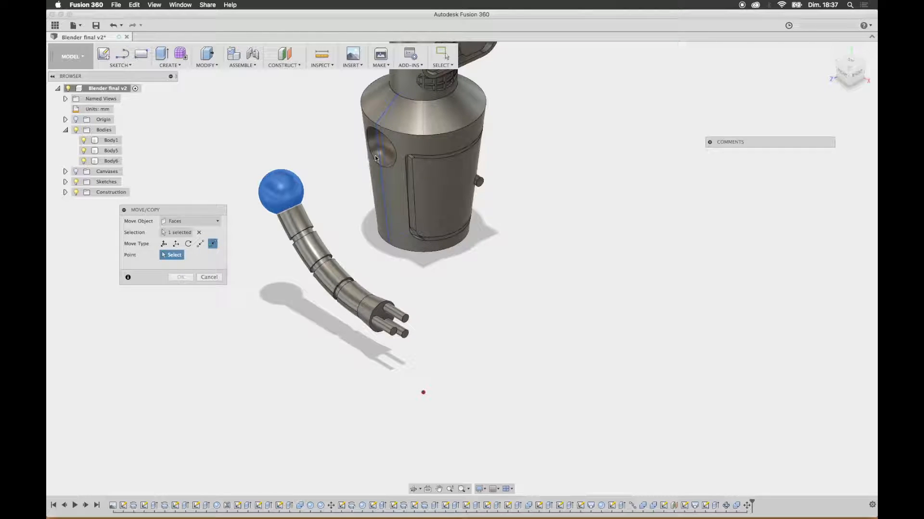
pyautogui.keyDown('shift'); pyautogui.moveTo(408, 214); pyautogui.dragTo(433, 188, button='middle'); pyautogui.keyUp('shift')
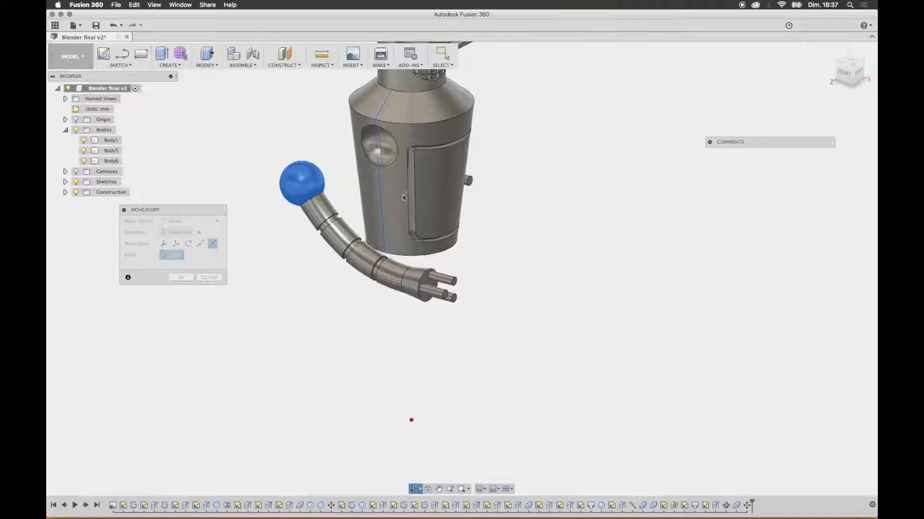
# Step: Return the move object to Bodies, reselect the arm and retry a point-to-point move with the torso socket as origin
pyautogui.click(190, 222)
pyautogui.click(188, 241)
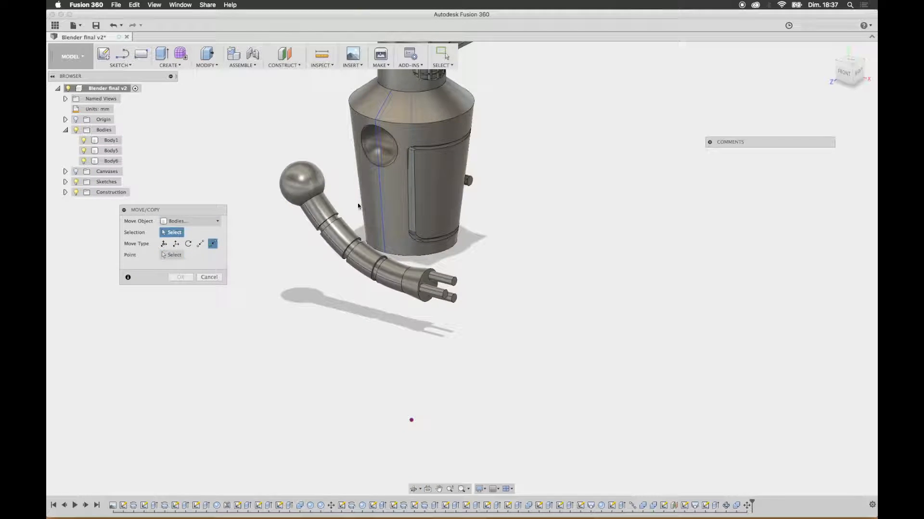
pyautogui.click(312, 183)
pyautogui.keyDown('shift'); pyautogui.moveTo(527, 226); pyautogui.dragTo(510, 240, button='middle'); pyautogui.keyUp('shift')
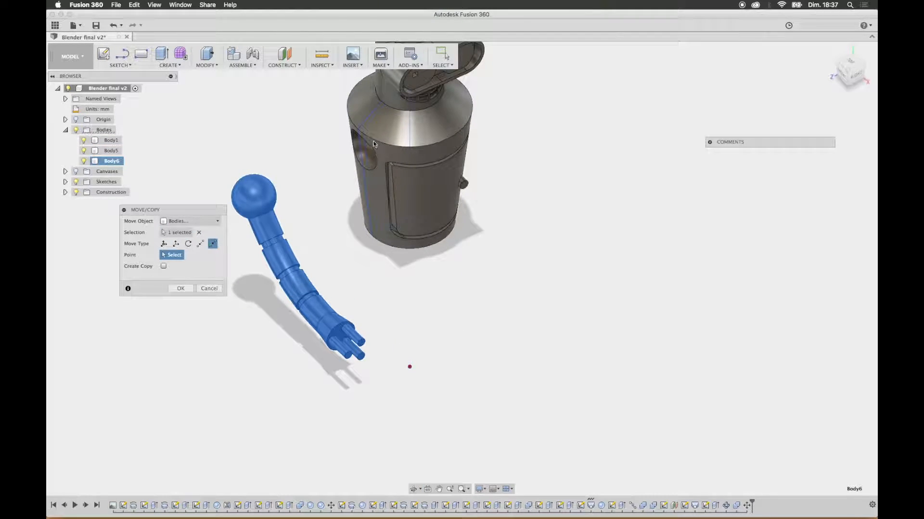
pyautogui.keyDown('shift'); pyautogui.moveTo(364, 170); pyautogui.dragTo(379, 160, button='middle'); pyautogui.keyUp('shift')
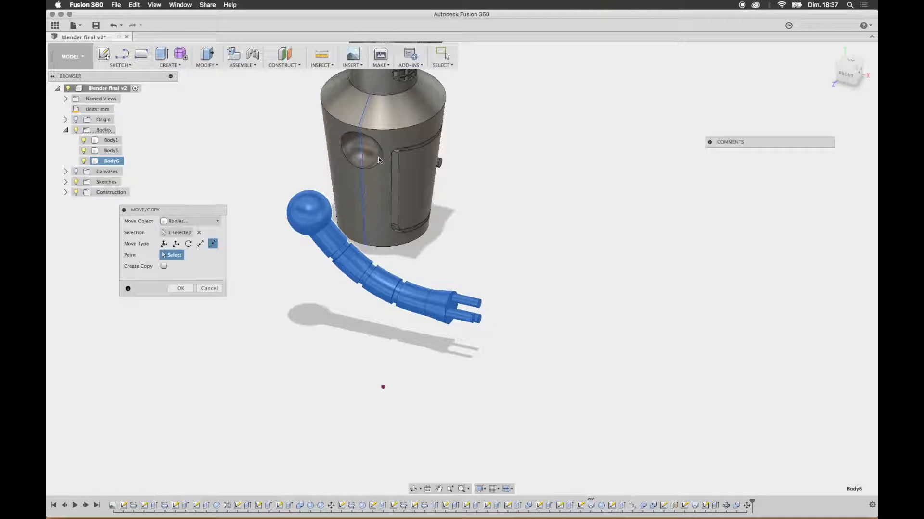
pyautogui.click(200, 243)
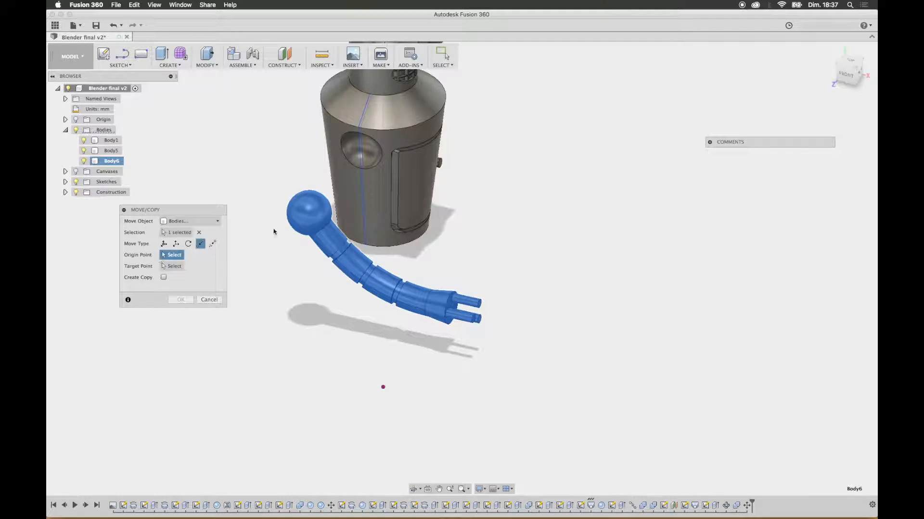
pyautogui.click(361, 155)
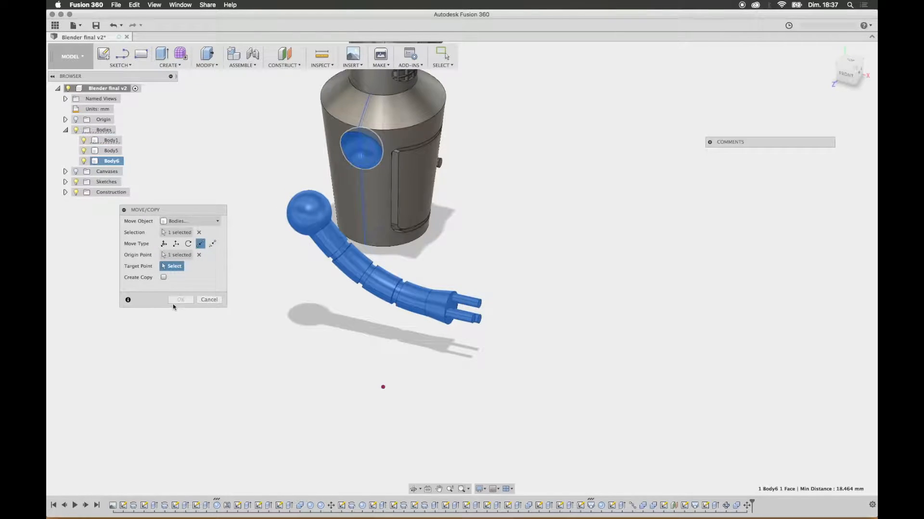
pyautogui.click(163, 278)
pyautogui.click(163, 278)
pyautogui.keyDown('shift'); pyautogui.moveTo(265, 271); pyautogui.dragTo(254, 273, button='middle'); pyautogui.keyUp('shift')
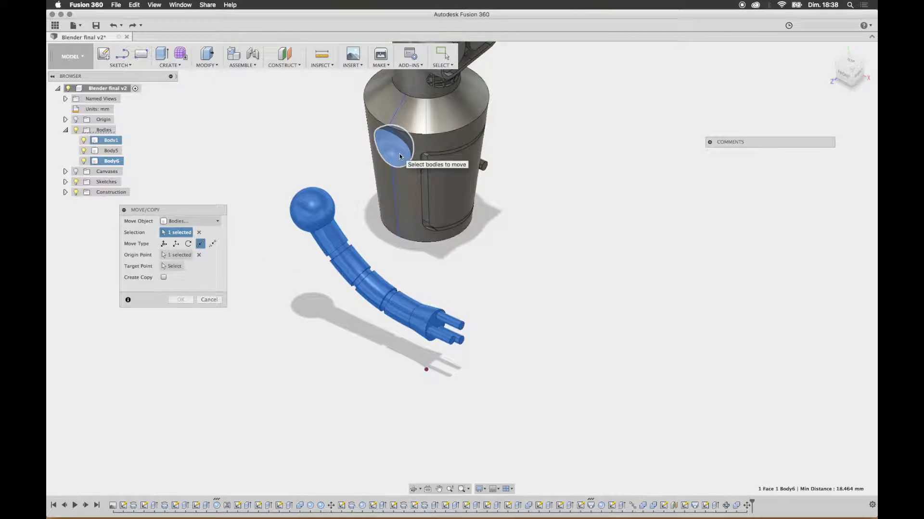
# Step: Move the arm body point to point from its shoulder sphere to the torso's shoulder socket
pyautogui.click(164, 244)
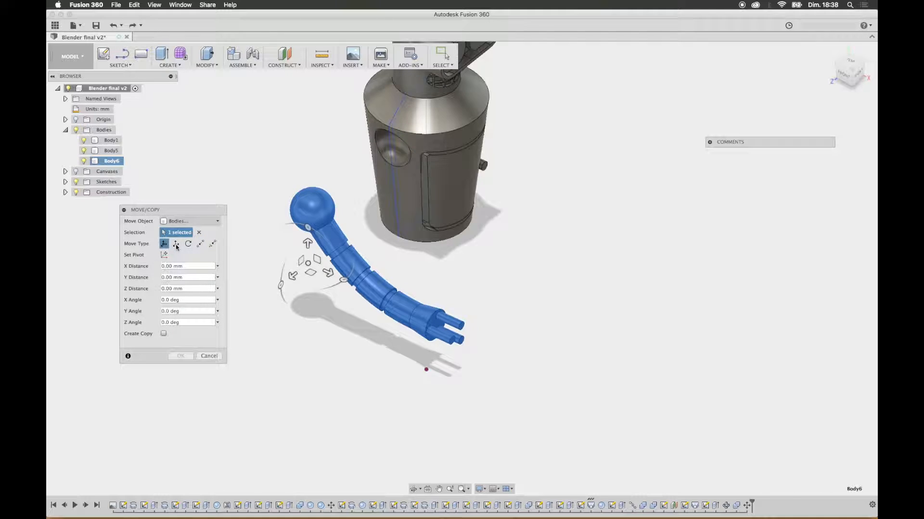
pyautogui.click(176, 245)
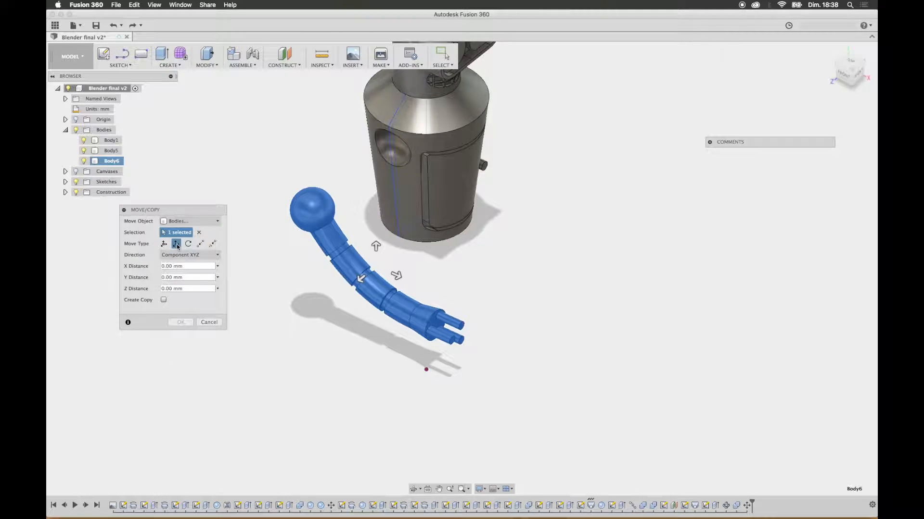
pyautogui.click(189, 244)
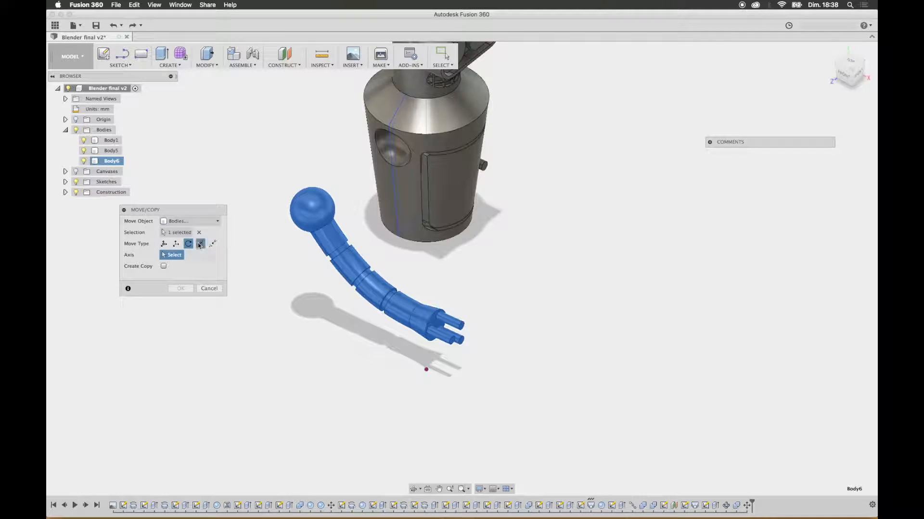
pyautogui.click(201, 244)
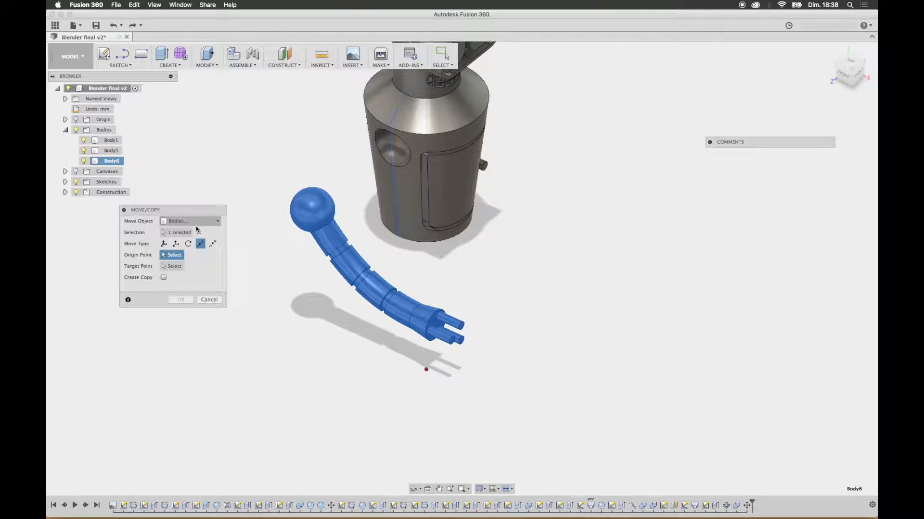
pyautogui.click(333, 204)
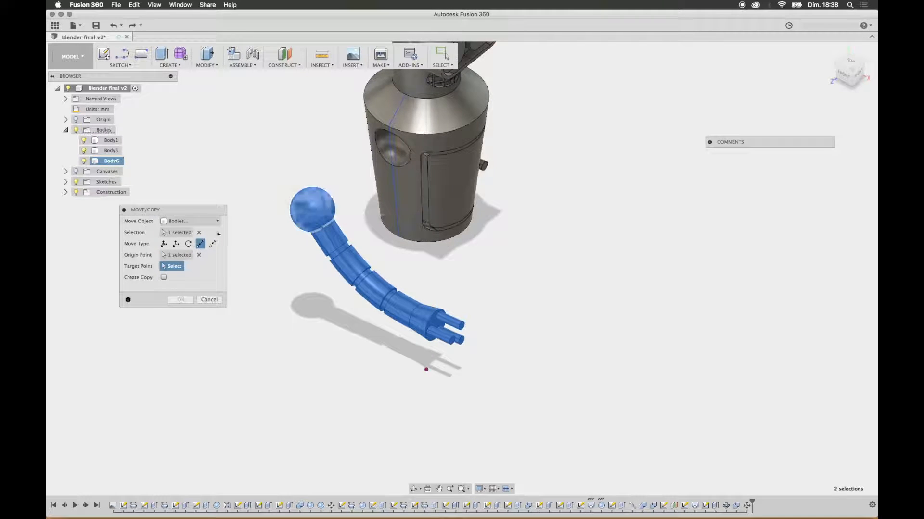
pyautogui.click(384, 146)
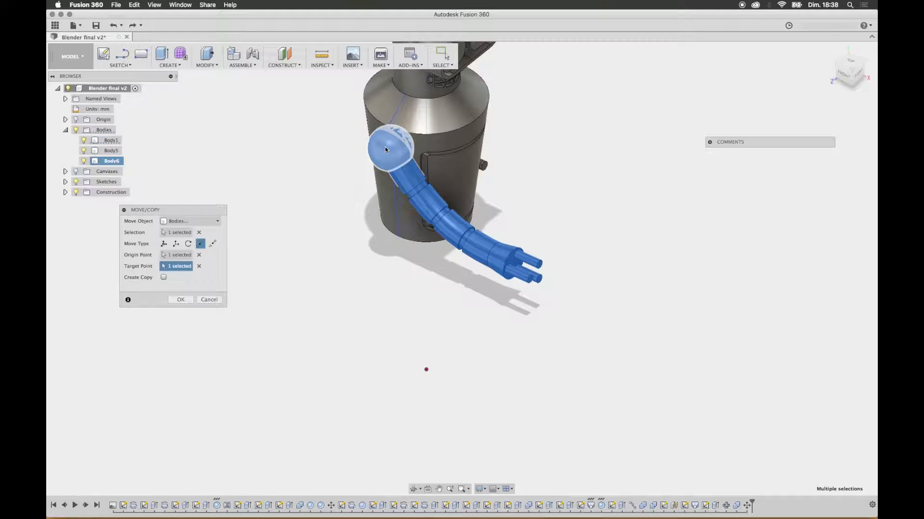
pyautogui.keyDown('shift'); pyautogui.moveTo(569, 186); pyautogui.dragTo(577, 276, button='middle'); pyautogui.keyUp('shift')
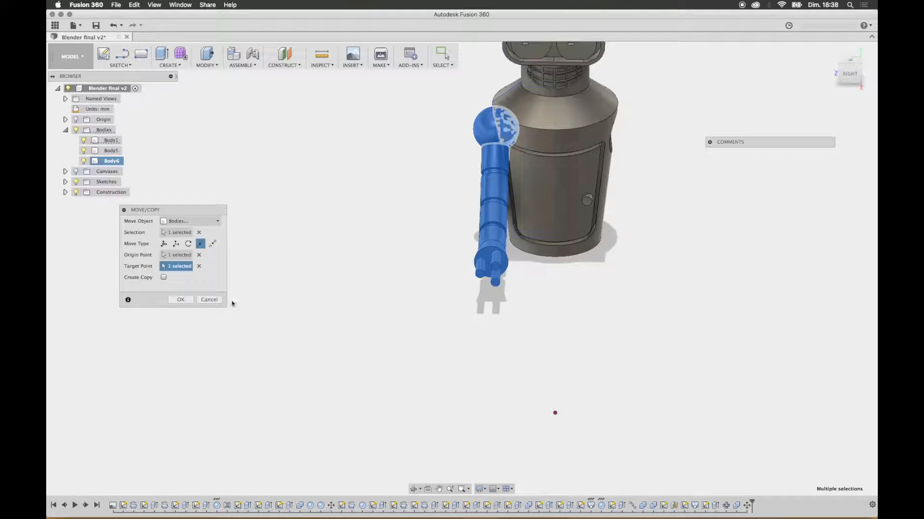
pyautogui.click(180, 300)
# Step: Inspect the arm seated in the torso socket and undo its point-to-point move
pyautogui.keyDown('shift'); pyautogui.moveTo(423, 221); pyautogui.dragTo(475, 238, button='middle'); pyautogui.keyUp('shift')
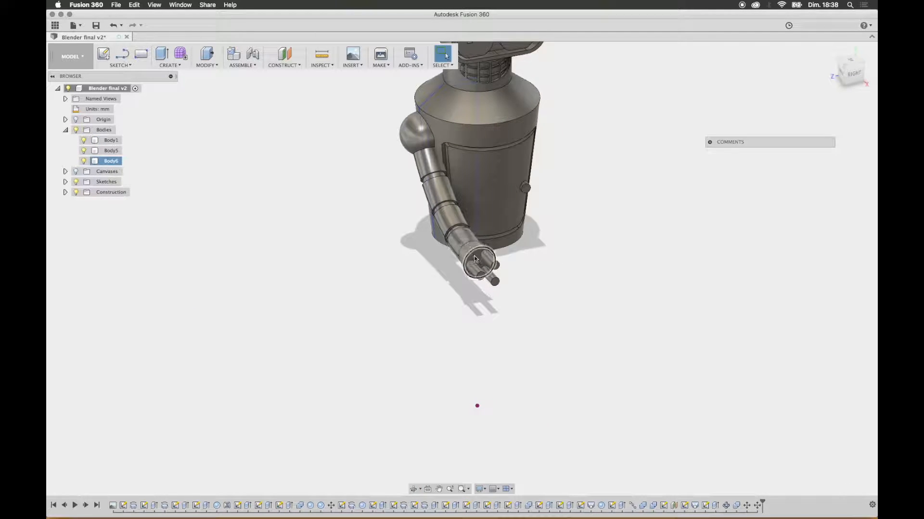
pyautogui.click(350, 194)
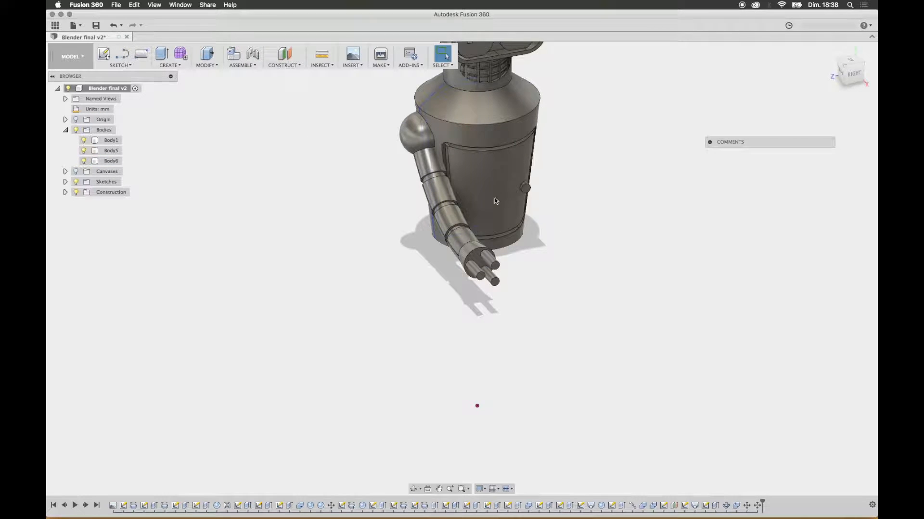
pyautogui.press('super+z')
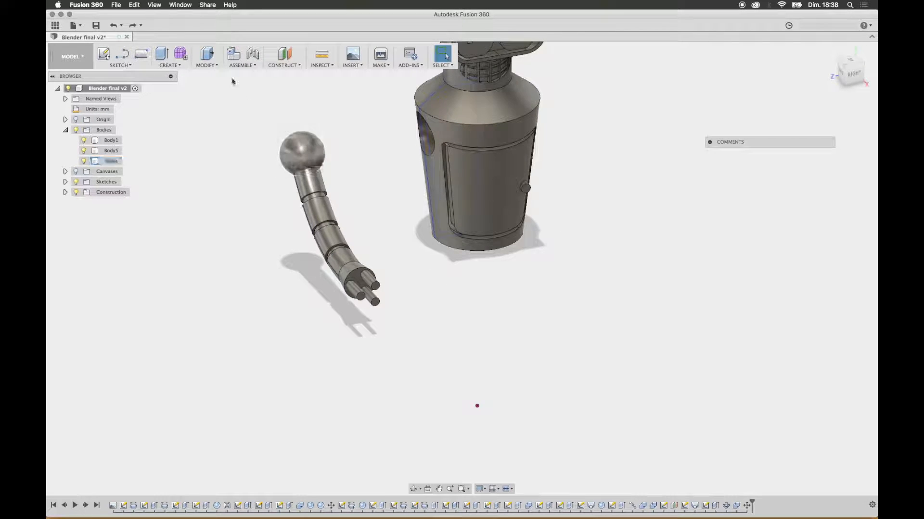
# Step: Repeat the Point to Point move of the arm body, with its shoulder sphere as origin and the torso's socket as target
pyautogui.click(205, 65)
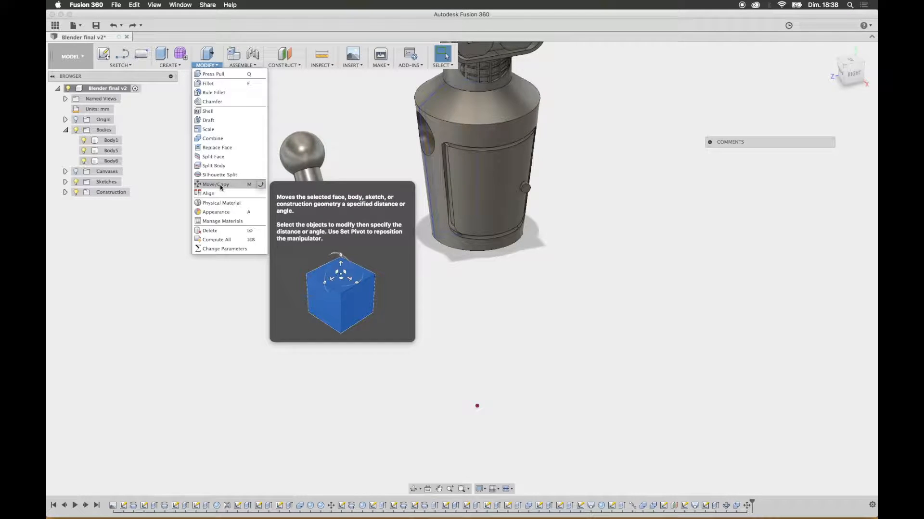
pyautogui.click(215, 185)
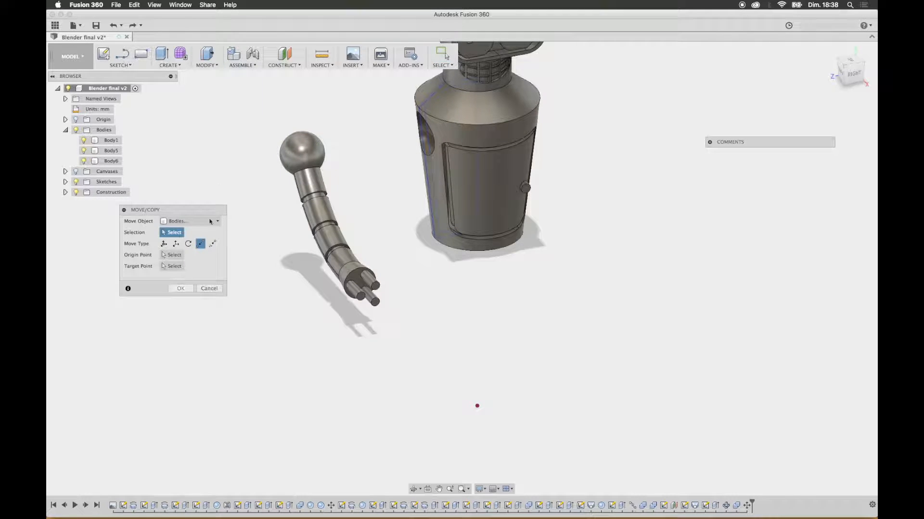
pyautogui.click(301, 159)
pyautogui.click(201, 244)
pyautogui.click(316, 157)
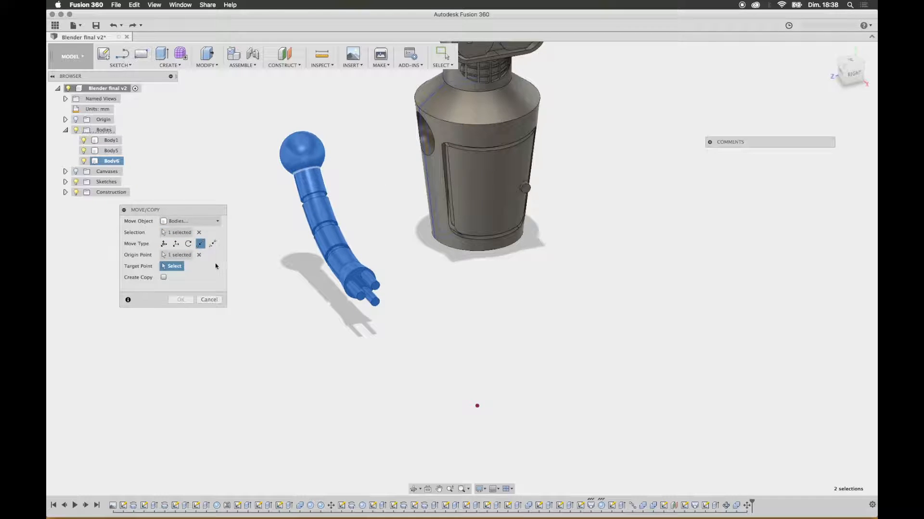
pyautogui.keyDown('shift'); pyautogui.moveTo(392, 173); pyautogui.dragTo(436, 168, button='middle'); pyautogui.keyUp('shift')
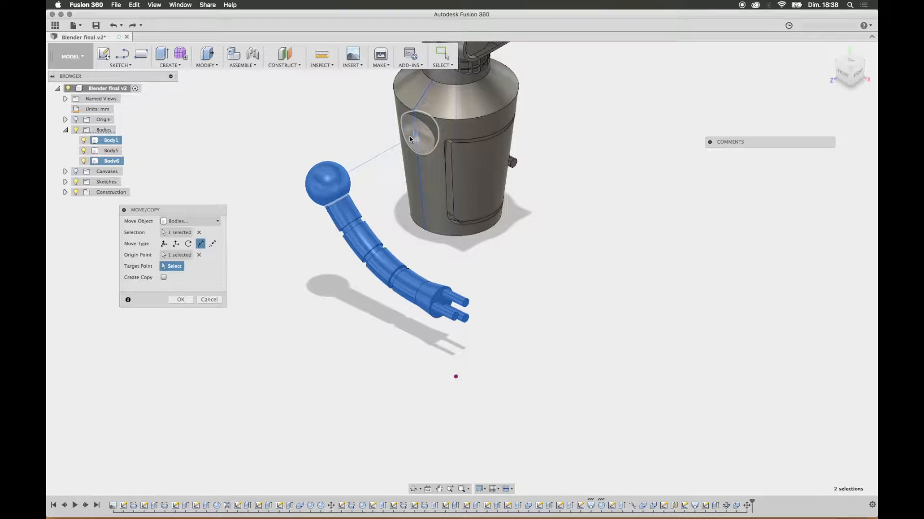
pyautogui.click(410, 139)
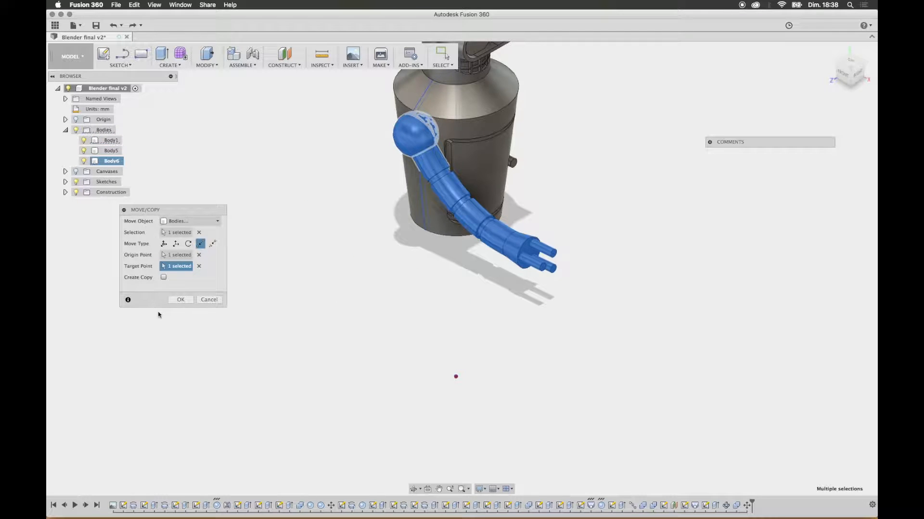
pyautogui.click(182, 299)
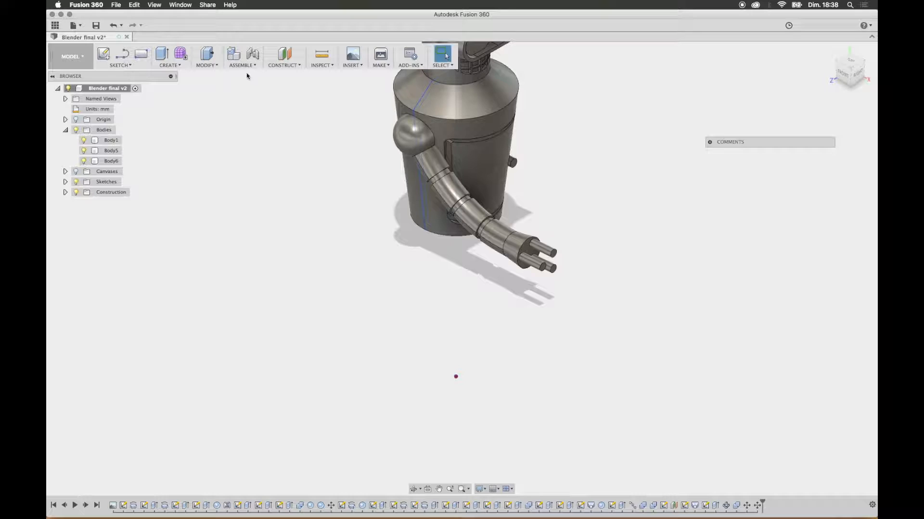
pyautogui.click(207, 57)
pyautogui.click(226, 184)
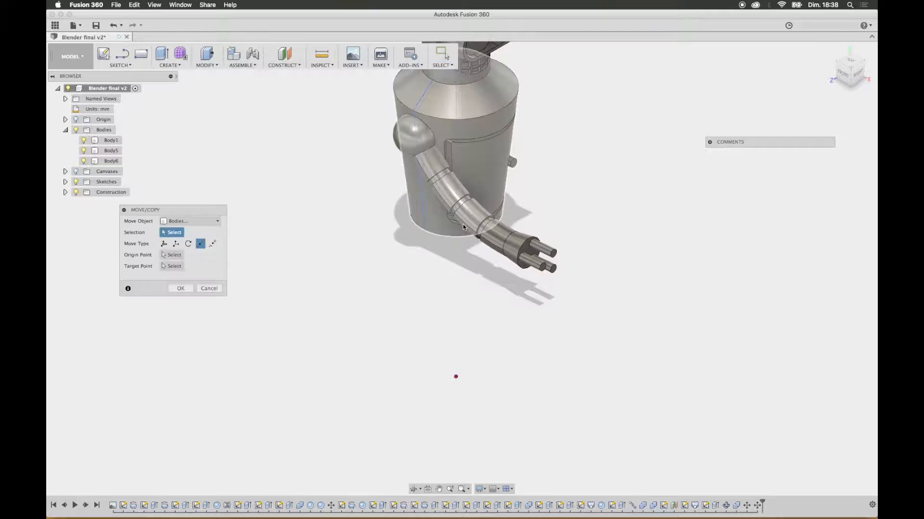
pyautogui.click(513, 241)
pyautogui.keyDown('shift'); pyautogui.moveTo(617, 214); pyautogui.dragTo(583, 218, button='middle'); pyautogui.keyUp('shift')
pyautogui.click(164, 244)
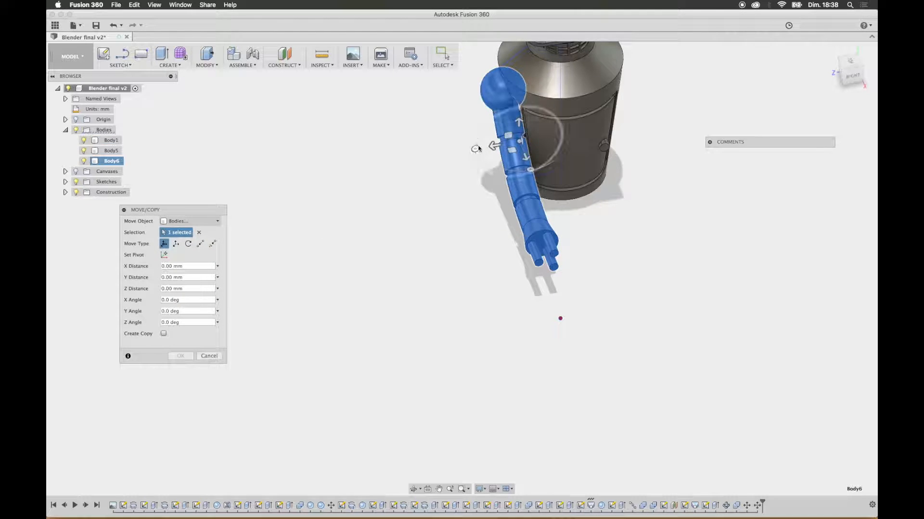
pyautogui.moveTo(475, 148); pyautogui.dragTo(475, 144)
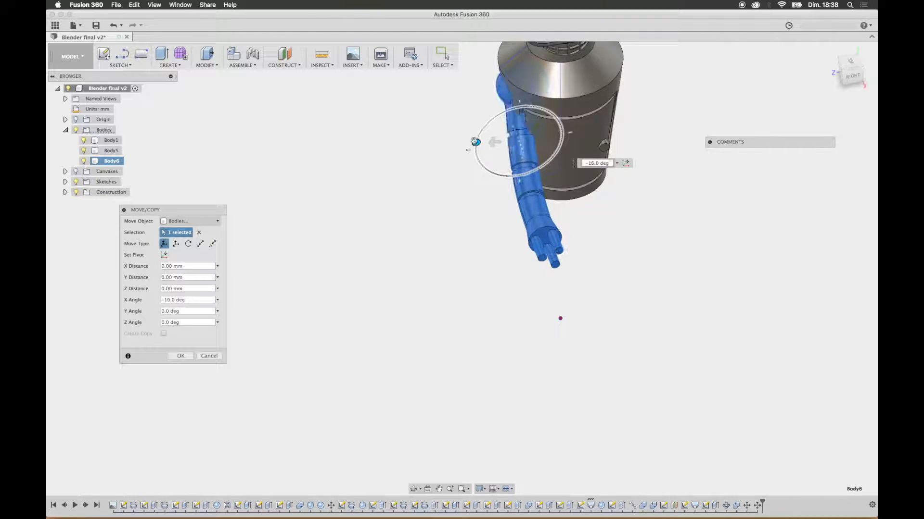
pyautogui.press('Return')
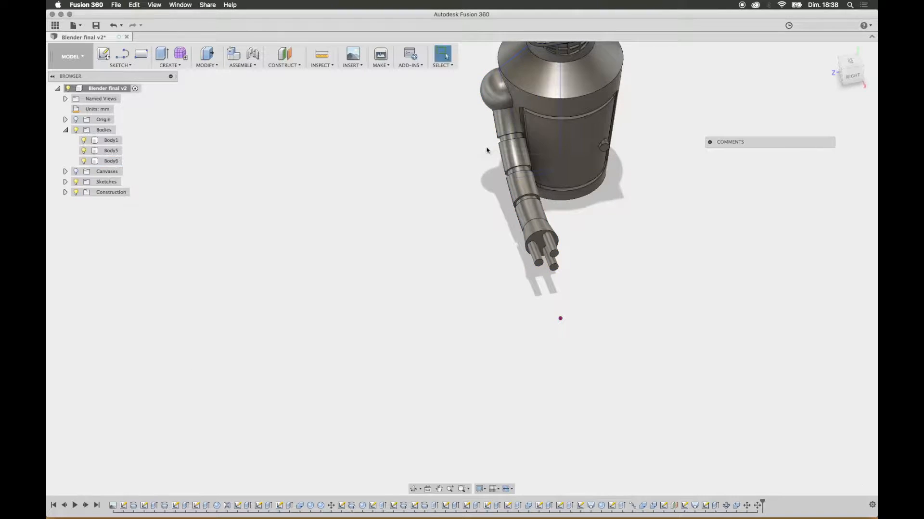
# Step: Set up a Free Move of only the arm body, with the manipulator centred on its shoulder sphere
pyautogui.click(496, 93)
pyautogui.click(202, 66)
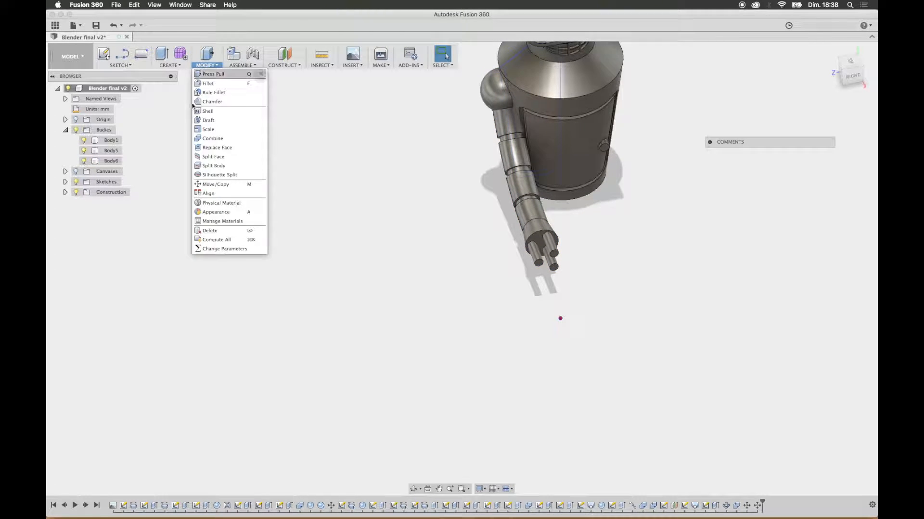
pyautogui.click(223, 185)
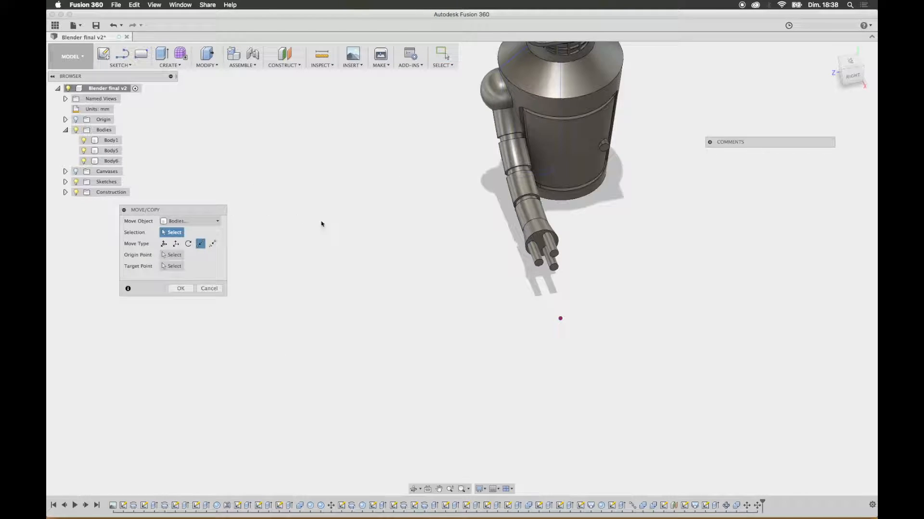
pyautogui.click(164, 243)
pyautogui.click(537, 227)
pyautogui.click(506, 91)
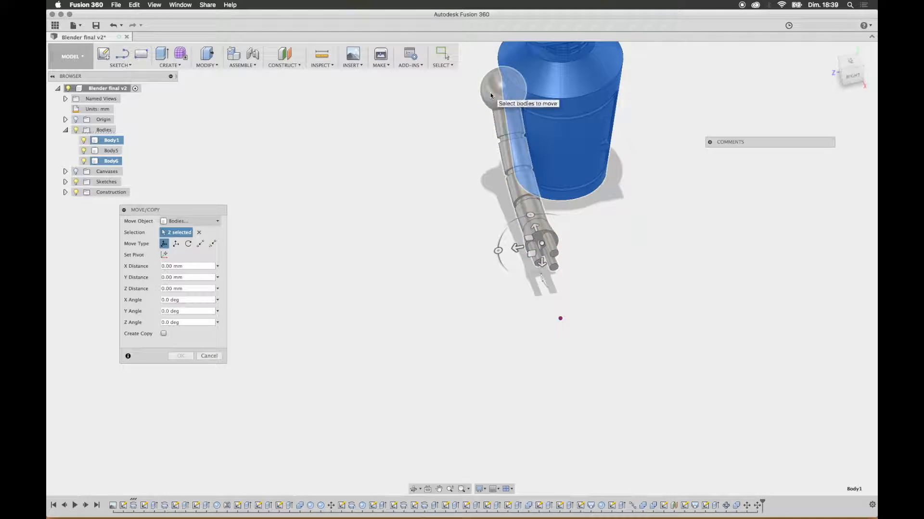
pyautogui.click(492, 98)
pyautogui.click(531, 114)
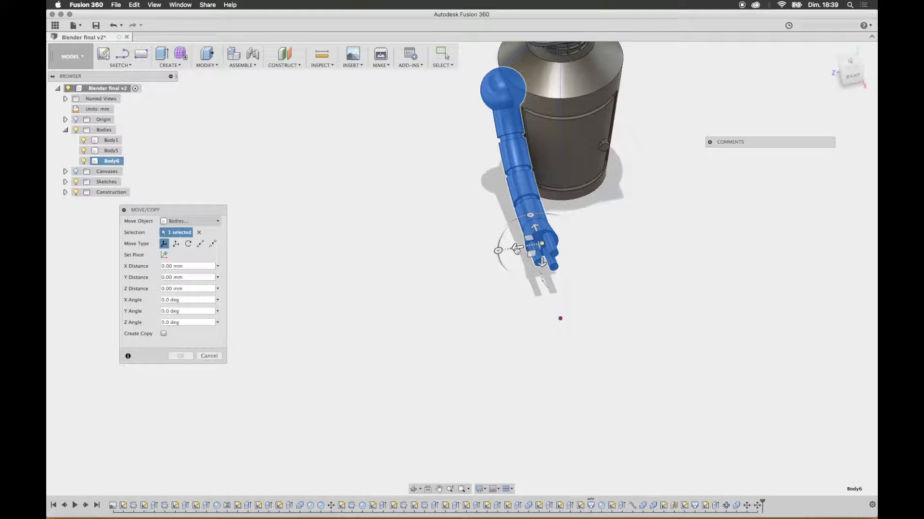
pyautogui.click(491, 84)
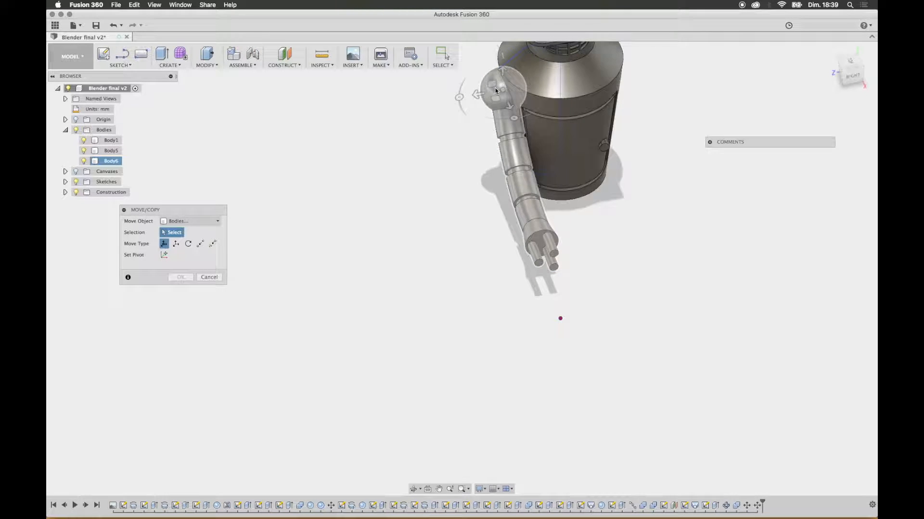
pyautogui.click(495, 90)
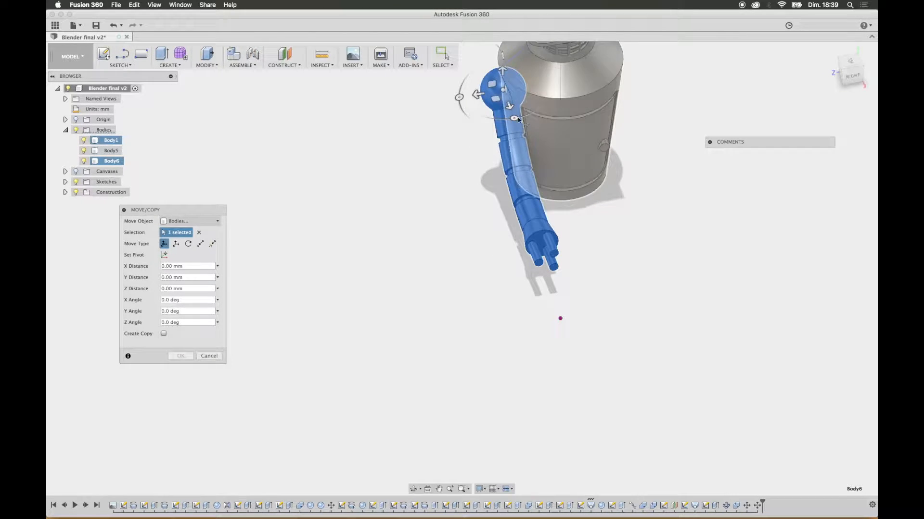
# Step: Swing the arm outward about its shoulder sphere, rotating -60° about Y and 50° about Z, plus adjustments about X and Z
pyautogui.moveTo(514, 119); pyautogui.dragTo(463, 121)
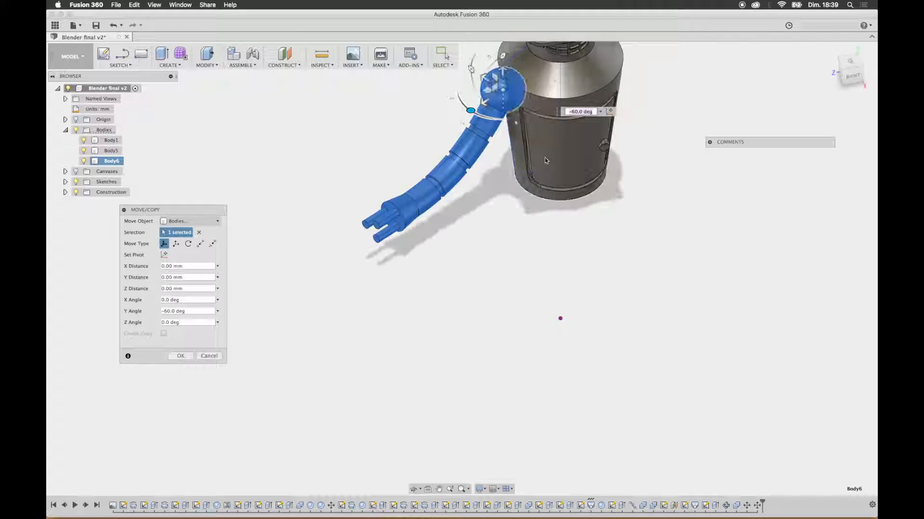
pyautogui.moveTo(502, 54); pyautogui.dragTo(527, 52)
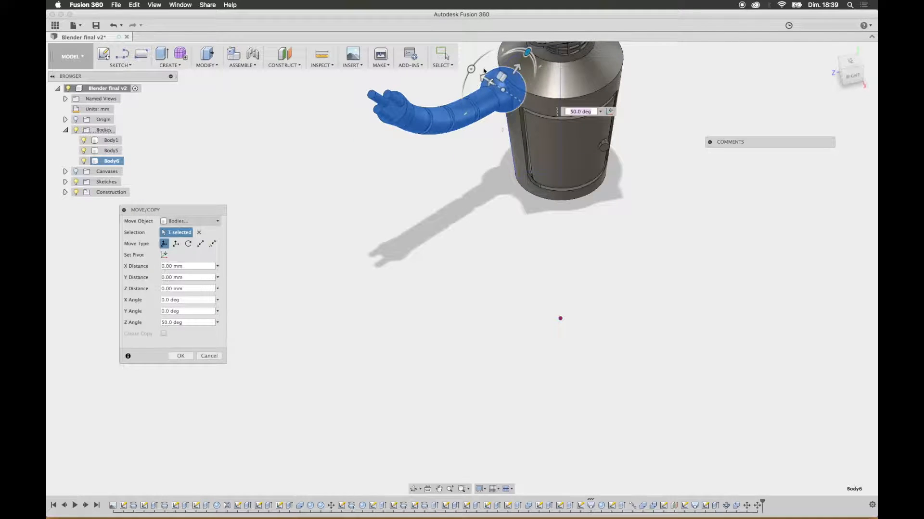
pyautogui.moveTo(471, 70); pyautogui.dragTo(481, 91)
pyautogui.moveTo(509, 49); pyautogui.dragTo(509, 37)
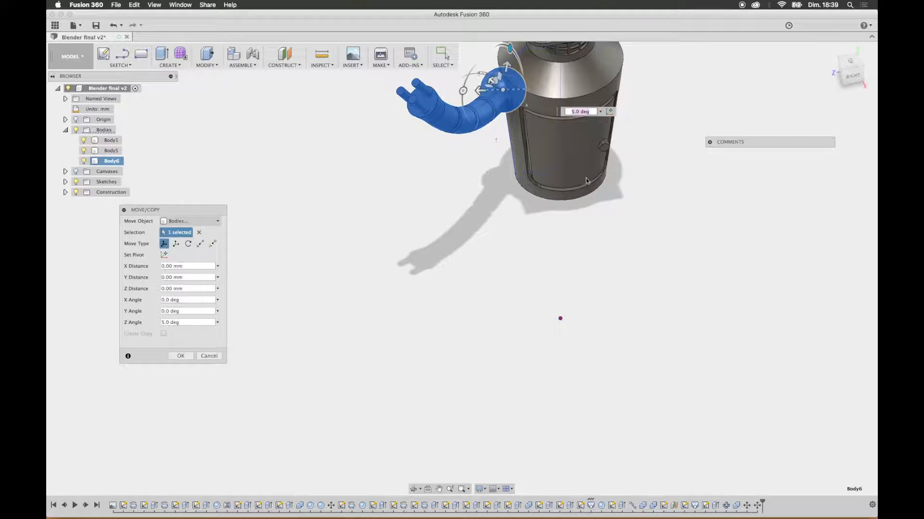
# Step: Set the arm's Z rotation to -20° and rotate it -80° about X around the shoulder
pyautogui.moveTo(584, 169); pyautogui.dragTo(559, 315, button='middle')
pyautogui.moveTo(485, 193)
pyautogui.mouseDown()
pyautogui.moveTo(470, 175)
pyautogui.moveTo(477, 182)
pyautogui.mouseUp()
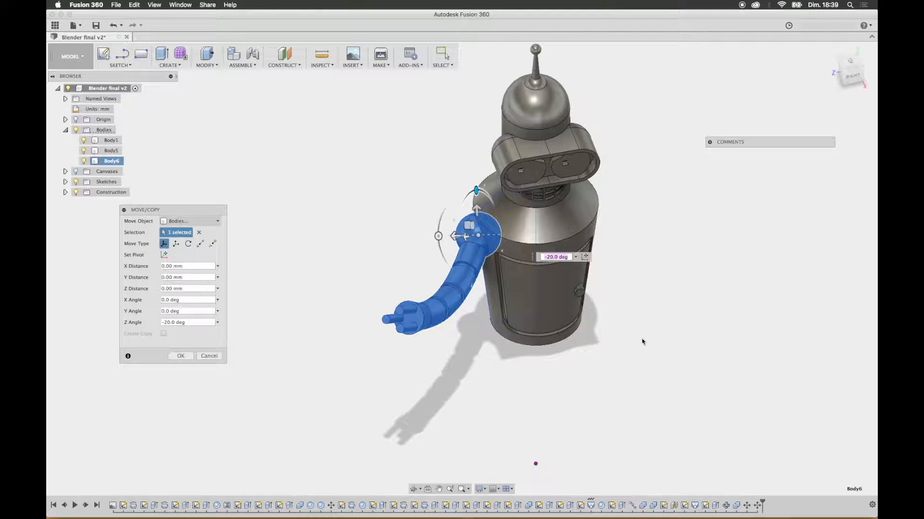
pyautogui.moveTo(636, 293)
pyautogui.keyDown('shift'); pyautogui.mouseDown(button='middle')
pyautogui.moveTo(684, 278)
pyautogui.moveTo(635, 291)
pyautogui.mouseUp(button='middle'); pyautogui.keyUp('shift')
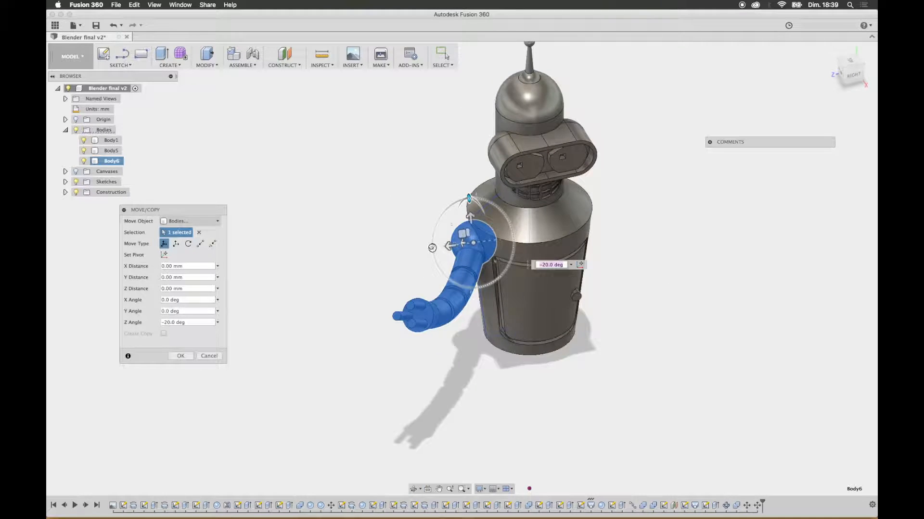
pyautogui.moveTo(431, 250); pyautogui.dragTo(466, 217)
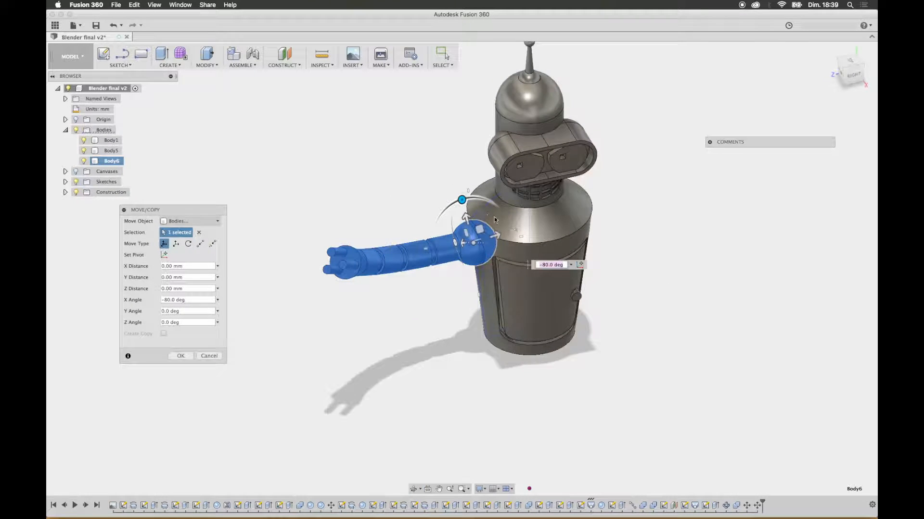
# Step: Rotate the arm 40° about Z so the hand points upward, and apply the move
pyautogui.keyDown('shift'); pyautogui.moveTo(565, 244); pyautogui.dragTo(450, 204, button='middle'); pyautogui.keyUp('shift')
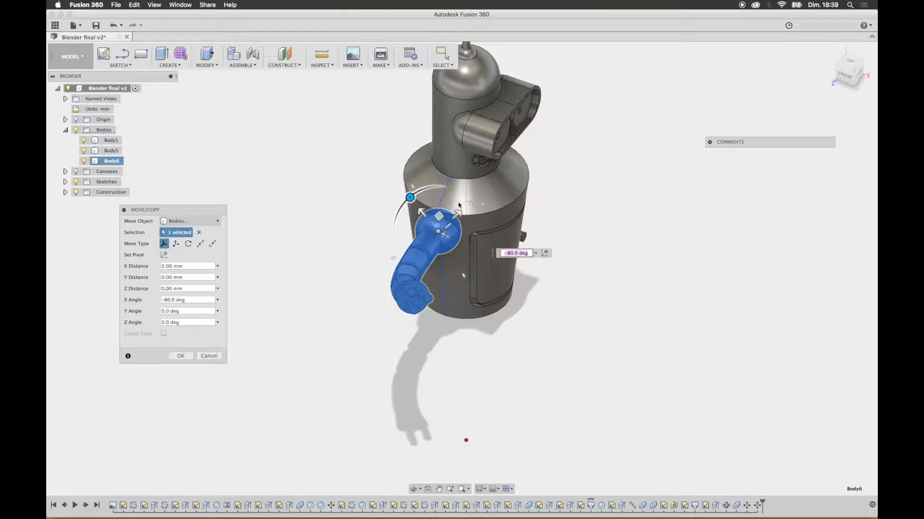
pyautogui.moveTo(469, 203)
pyautogui.mouseDown()
pyautogui.moveTo(452, 204)
pyautogui.moveTo(473, 206)
pyautogui.mouseUp()
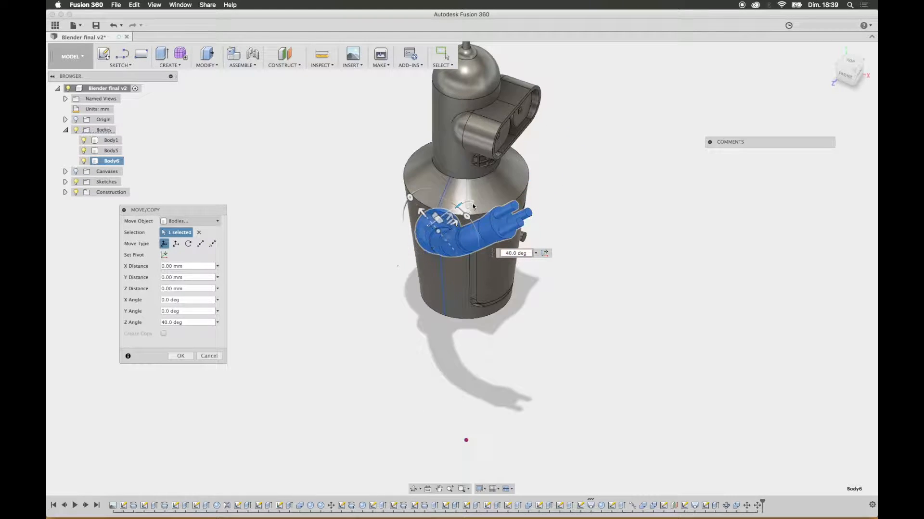
pyautogui.keyDown('shift'); pyautogui.moveTo(631, 258); pyautogui.dragTo(620, 232, button='middle'); pyautogui.keyUp('shift')
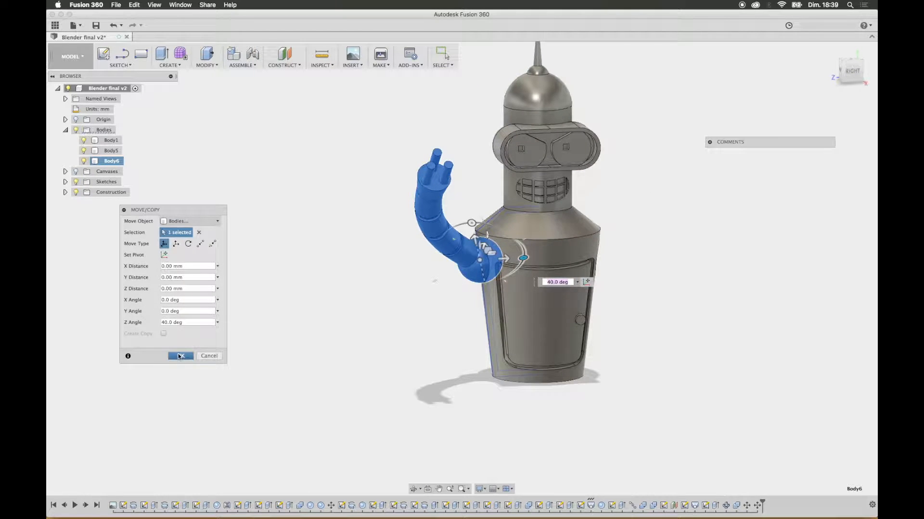
pyautogui.click(180, 356)
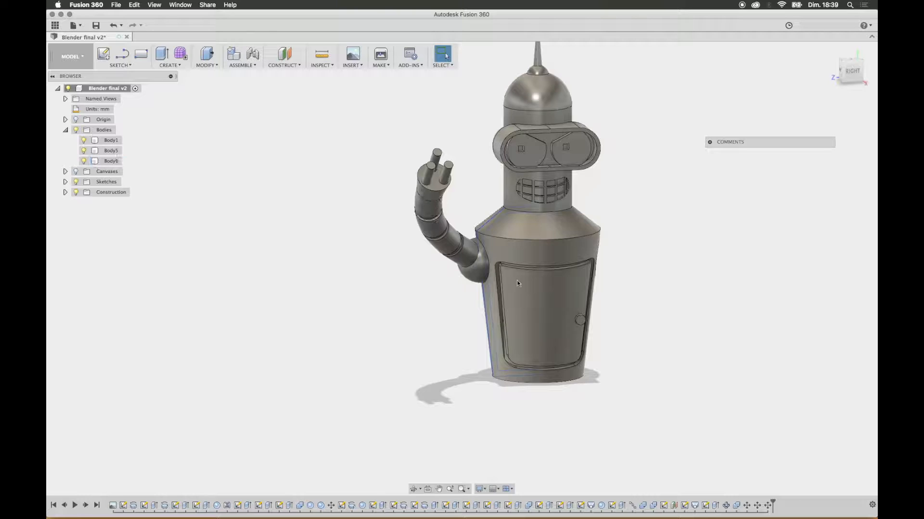
# Step: Mirror the arm body across the vertical XY origin plane to create the opposite arm on the torso
pyautogui.scroll(2, 536, 232)
pyautogui.scroll(-5, 535, 232)
pyautogui.keyDown('shift'); pyautogui.moveTo(533, 258); pyautogui.dragTo(569, 225, button='middle'); pyautogui.keyUp('shift')
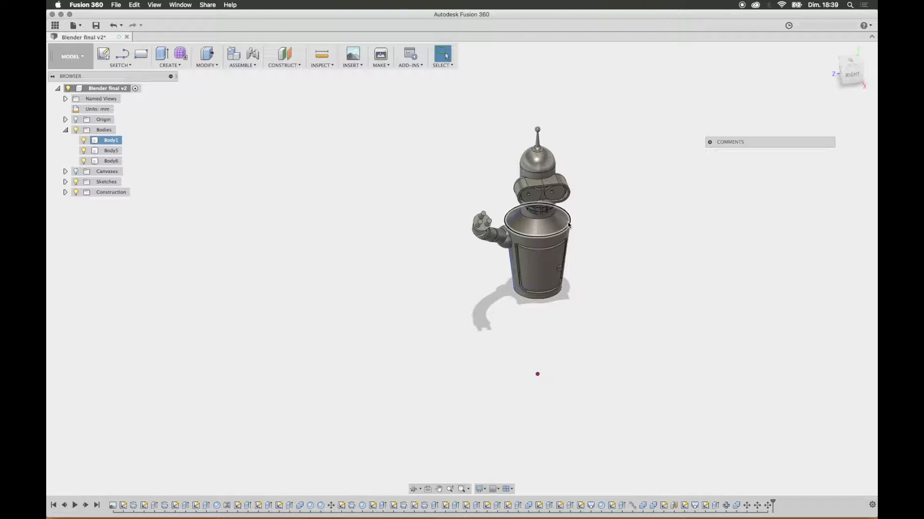
pyautogui.click(173, 66)
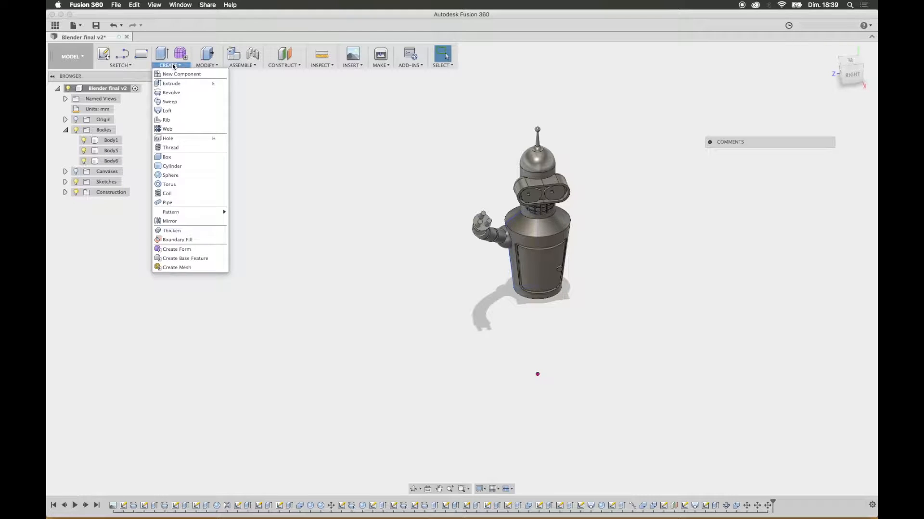
pyautogui.click(200, 224)
pyautogui.click(191, 222)
pyautogui.click(178, 243)
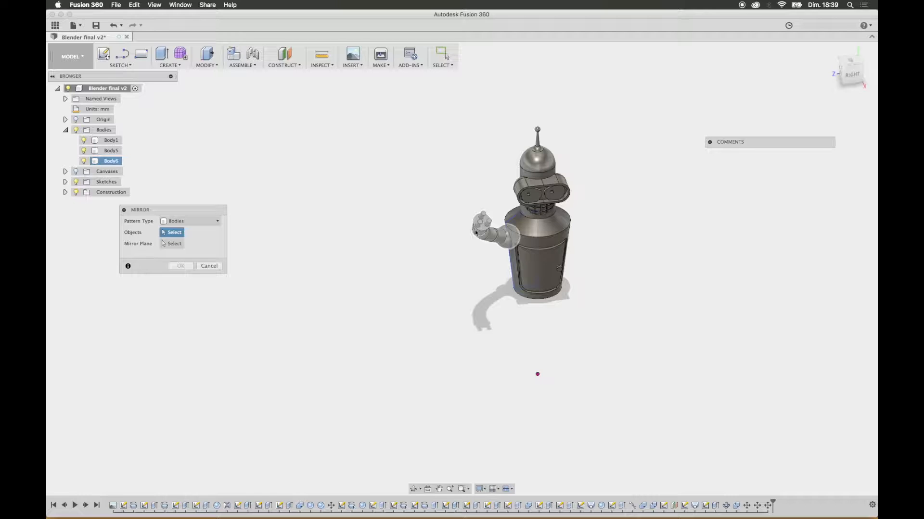
pyautogui.click(486, 234)
pyautogui.click(174, 244)
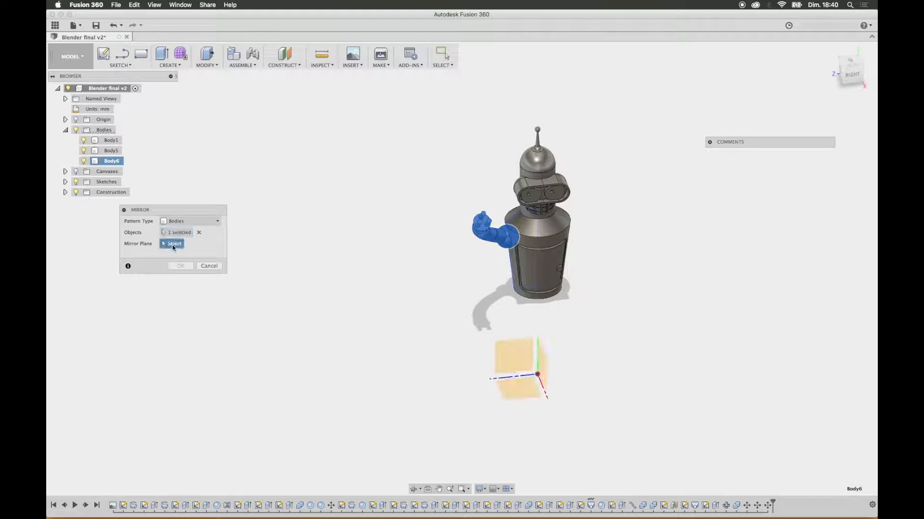
pyautogui.click(542, 366)
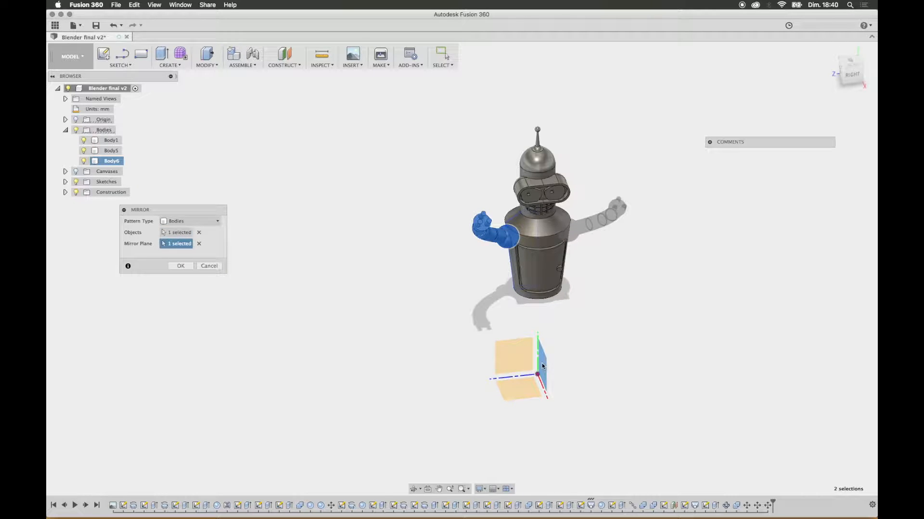
pyautogui.click(181, 267)
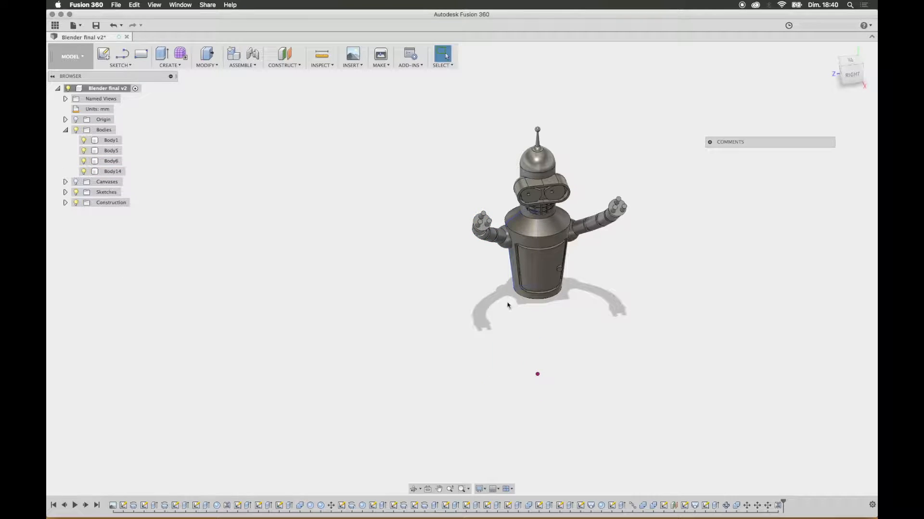
pyautogui.keyDown('shift'); pyautogui.moveTo(719, 311); pyautogui.dragTo(638, 291, button='middle'); pyautogui.keyUp('shift')
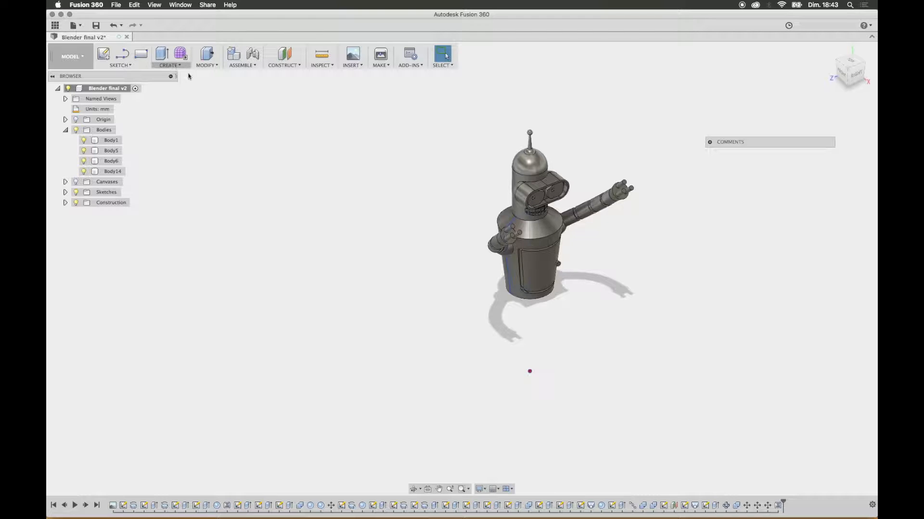
# Step: Check both arms from the robot's front and show the layout grid in the workspace
pyautogui.click(844, 78)
pyautogui.moveTo(620, 297); pyautogui.dragTo(489, 166, button='middle')
pyautogui.scroll(4, 535, 279)
pyautogui.scroll(-4, 535, 279)
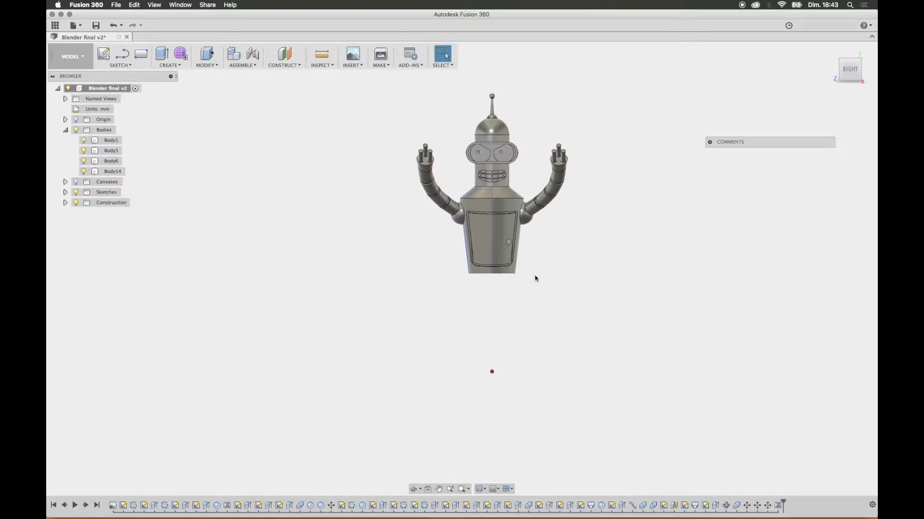
pyautogui.keyDown('shift'); pyautogui.moveTo(534, 276); pyautogui.dragTo(508, 254, button='middle'); pyautogui.keyUp('shift')
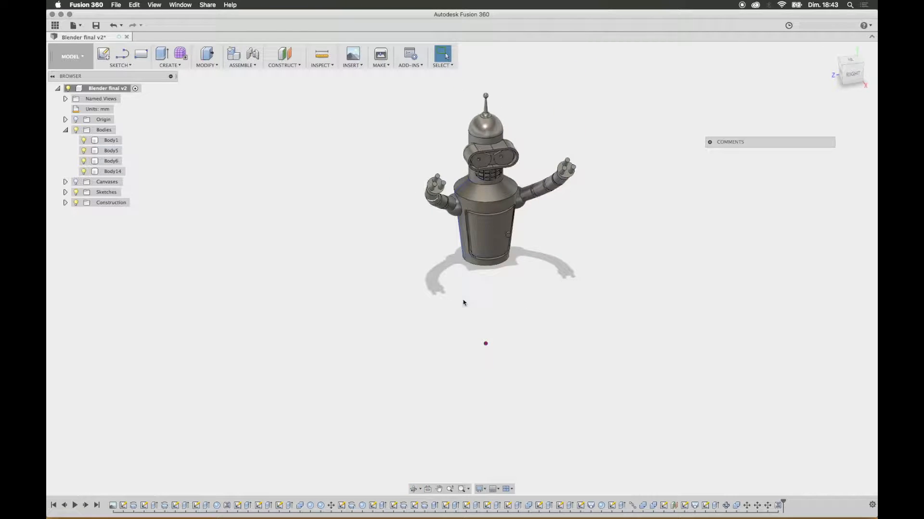
pyautogui.click(497, 490)
pyautogui.click(494, 436)
pyautogui.scroll(3, 513, 298)
pyautogui.keyDown('shift'); pyautogui.moveTo(553, 272); pyautogui.dragTo(608, 241, button='middle'); pyautogui.keyUp('shift')
pyautogui.click(854, 73)
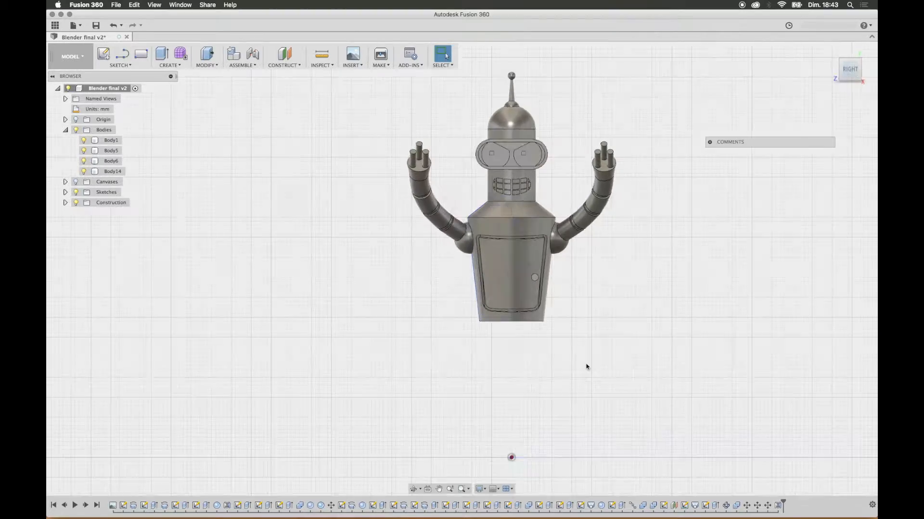
# Step: Extrude the inner end face of one leg hole in the torso's underside 4 mm downward as a new body, and check it
pyautogui.keyDown('shift'); pyautogui.moveTo(565, 373); pyautogui.dragTo(505, 291, button='middle'); pyautogui.keyUp('shift')
pyautogui.scroll(5, 478, 300)
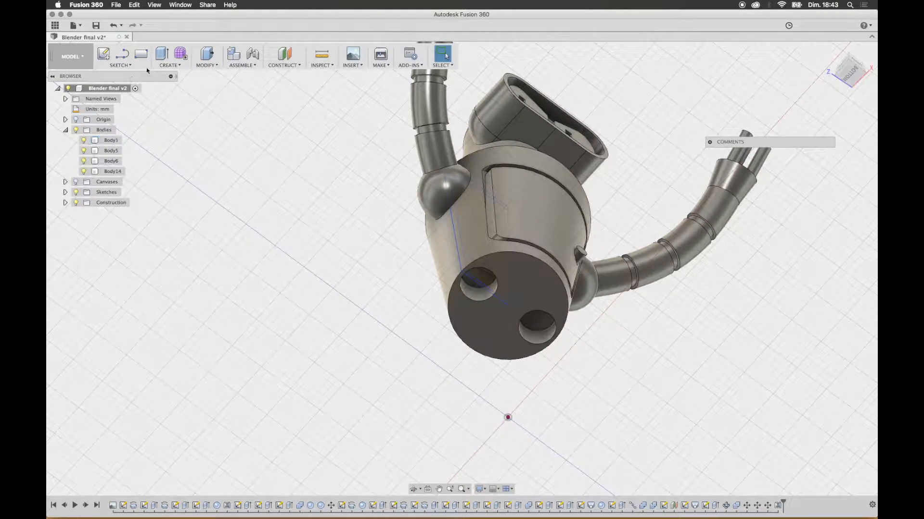
pyautogui.click(162, 53)
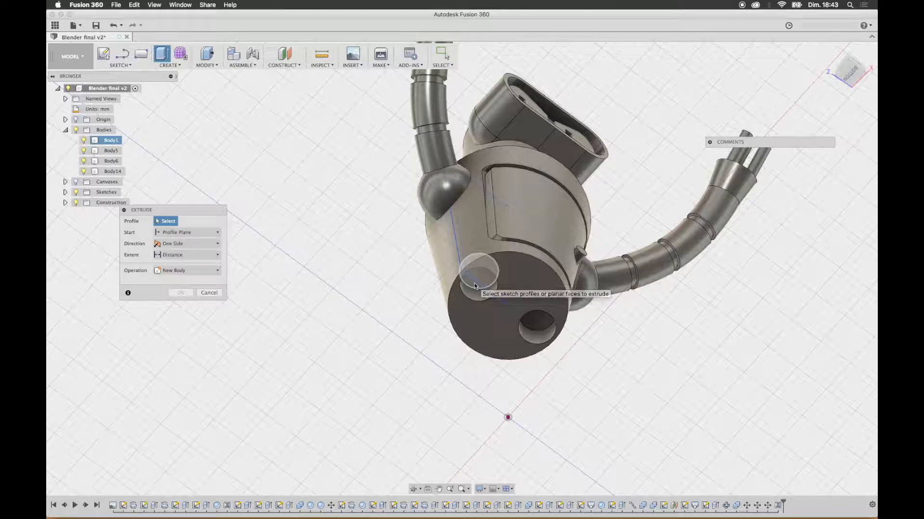
pyautogui.keyDown('shift'); pyautogui.moveTo(494, 265); pyautogui.dragTo(495, 257, button='middle'); pyautogui.keyUp('shift')
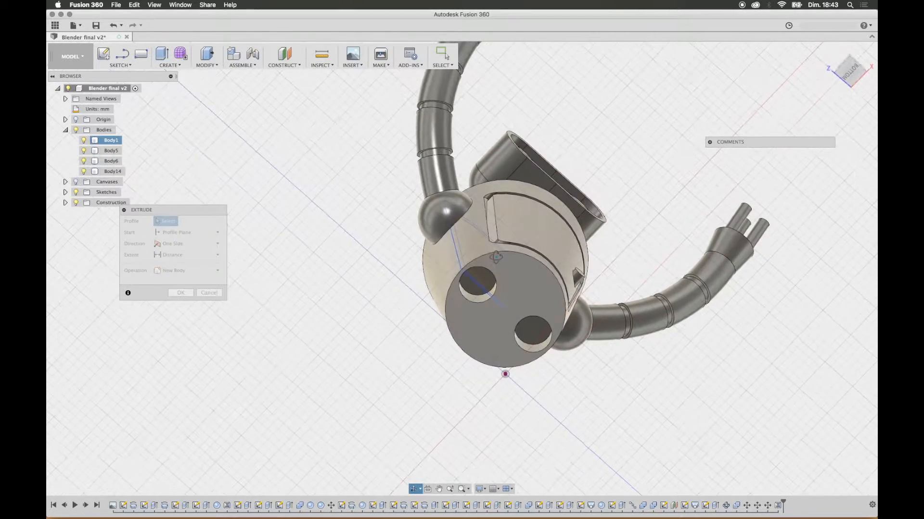
pyautogui.click(488, 286)
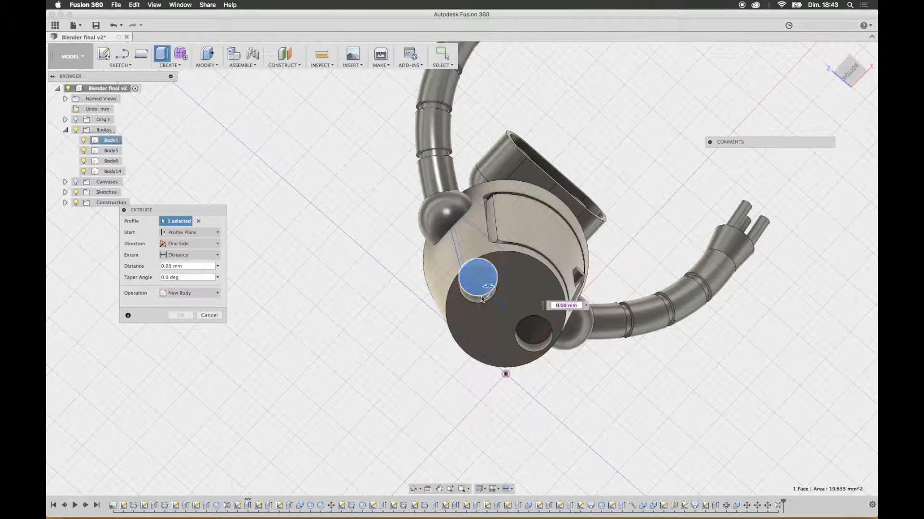
pyautogui.keyDown('shift'); pyautogui.moveTo(525, 292); pyautogui.dragTo(522, 334, button='middle'); pyautogui.keyUp('shift')
pyautogui.moveTo(488, 322); pyautogui.dragTo(489, 344)
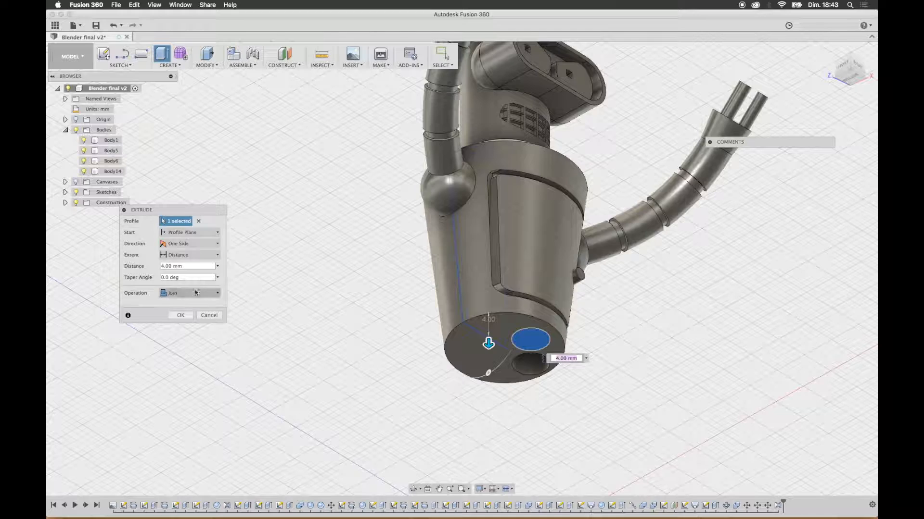
pyautogui.click(196, 292)
pyautogui.click(185, 330)
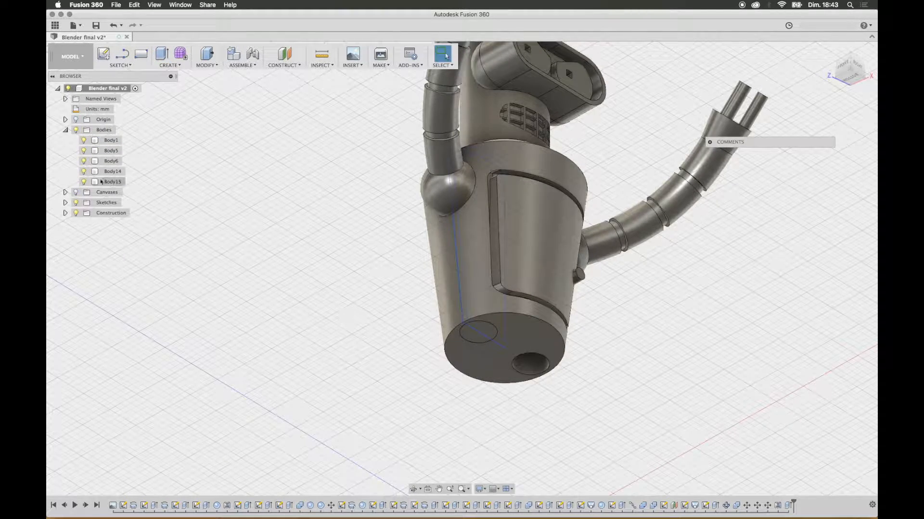
pyautogui.click(84, 184)
pyautogui.click(83, 184)
# Step: Start a new sketch on the horizontal origin plane below the robot
pyautogui.scroll(5, 461, 382)
pyautogui.scroll(-10, 462, 382)
pyautogui.keyDown('shift'); pyautogui.moveTo(467, 382); pyautogui.dragTo(478, 365, button='middle'); pyautogui.keyUp('shift')
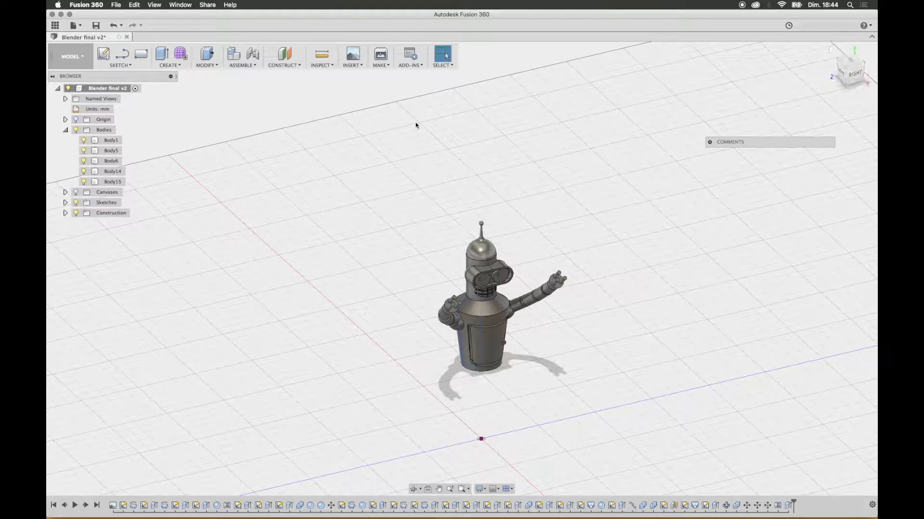
pyautogui.click(104, 53)
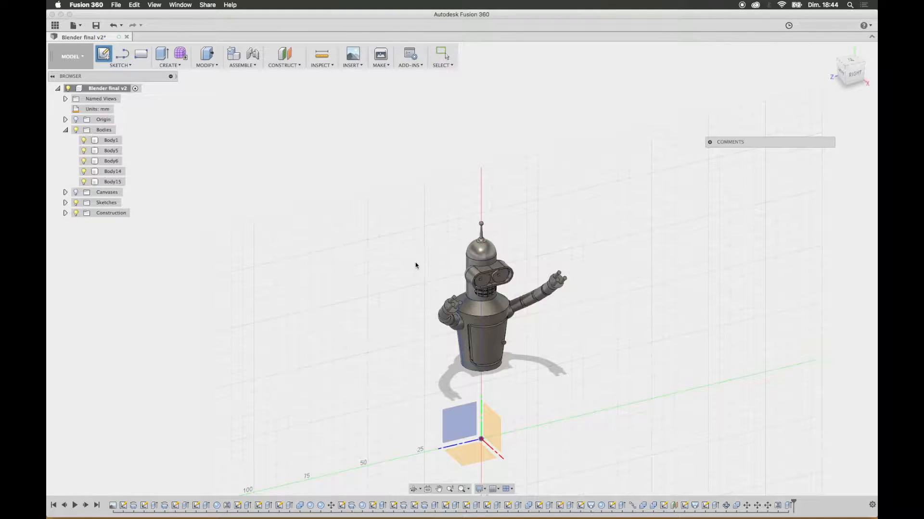
pyautogui.click(483, 452)
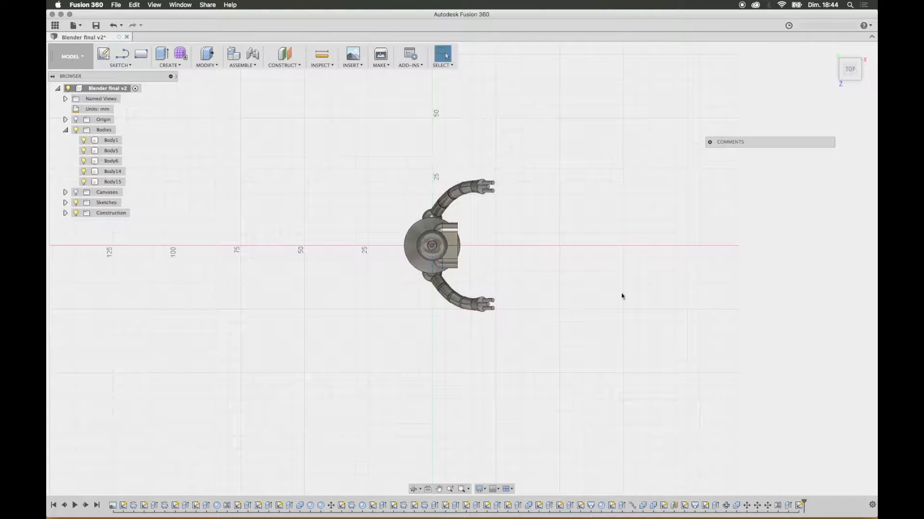
pyautogui.scroll(2, 436, 267)
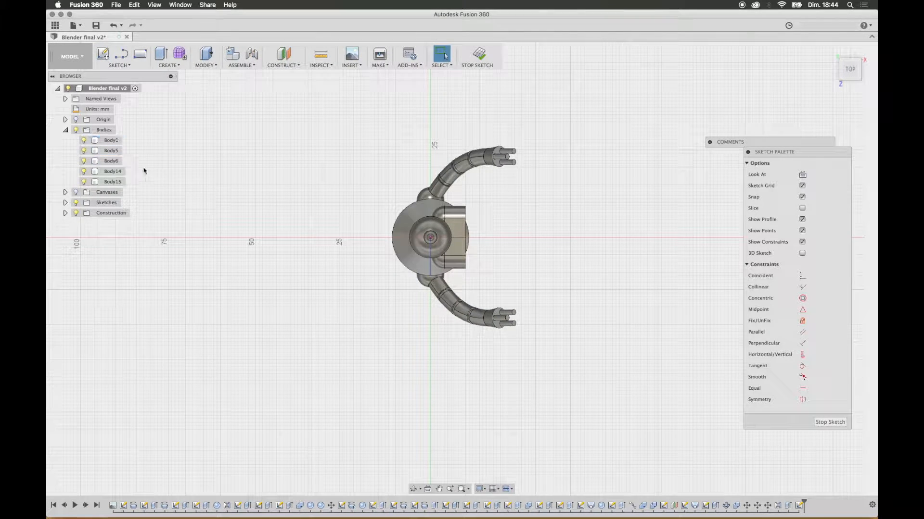
# Step: Hide the torso, head and both arm bodies, leaving only the new leg plug body shown
pyautogui.click(83, 161)
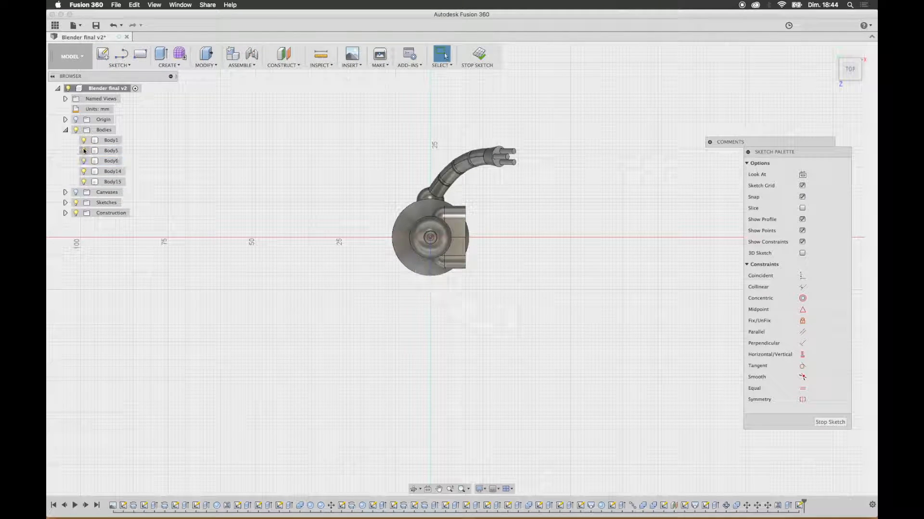
pyautogui.click(84, 150)
pyautogui.click(84, 140)
pyautogui.click(84, 141)
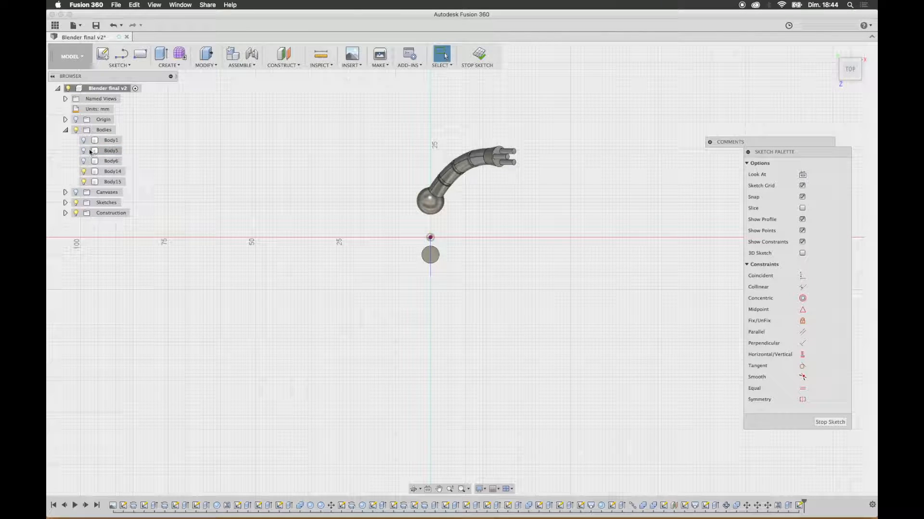
pyautogui.click(83, 171)
pyautogui.moveTo(537, 314)
pyautogui.keyDown('shift'); pyautogui.mouseDown(button='middle')
pyautogui.moveTo(523, 303)
pyautogui.moveTo(434, 325)
pyautogui.mouseUp(button='middle'); pyautogui.keyUp('shift')
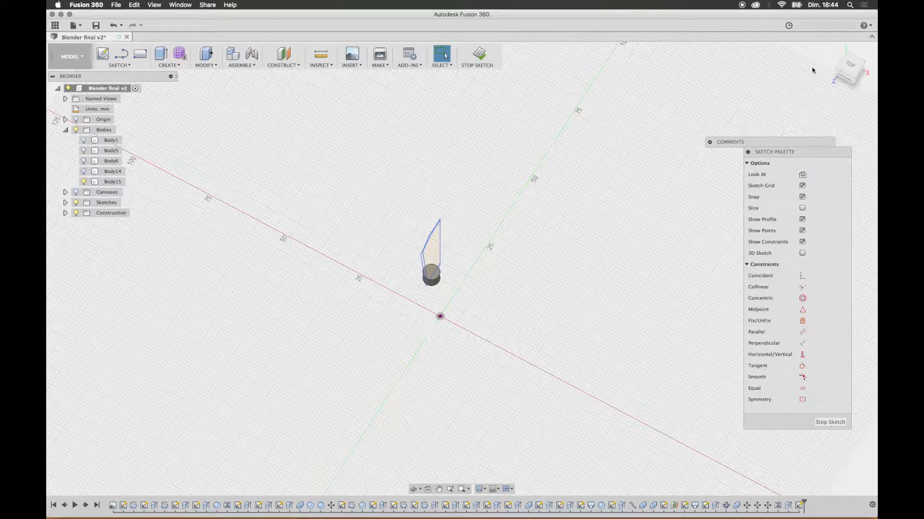
pyautogui.click(840, 77)
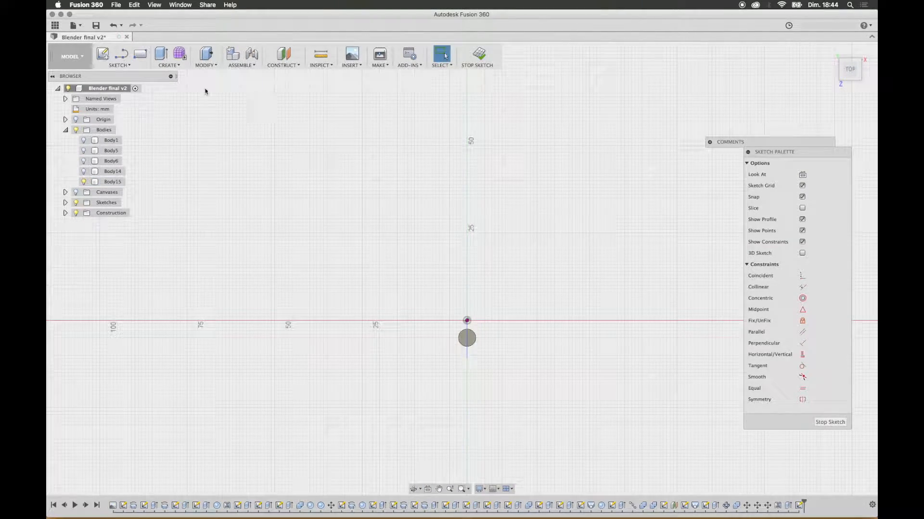
# Step: Measure the centre position of the leg plug's circular bottom face
pyautogui.press('c')
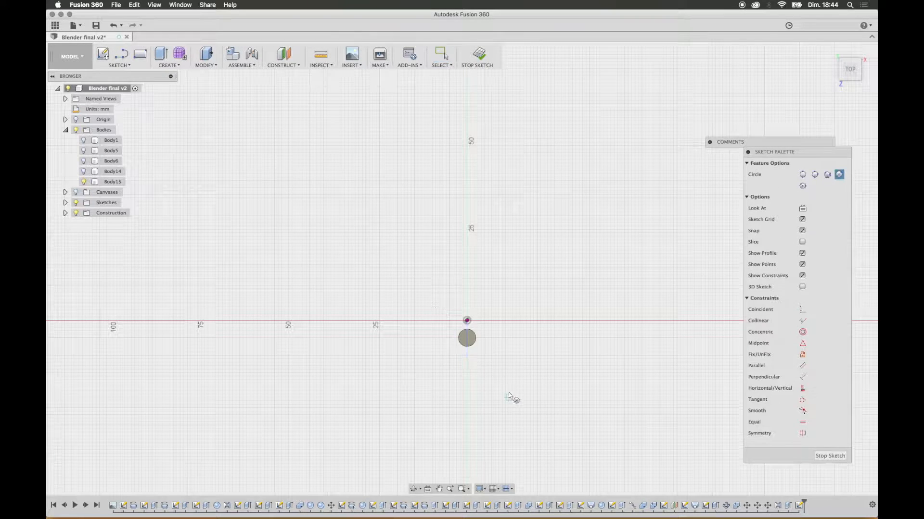
pyautogui.scroll(5, 468, 345)
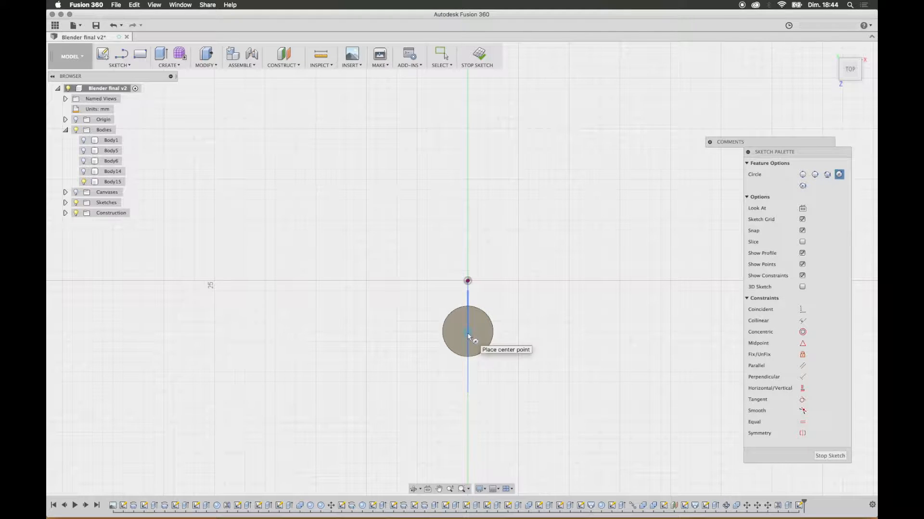
pyautogui.keyDown('shift'); pyautogui.moveTo(530, 367); pyautogui.dragTo(518, 356, button='middle'); pyautogui.keyUp('shift')
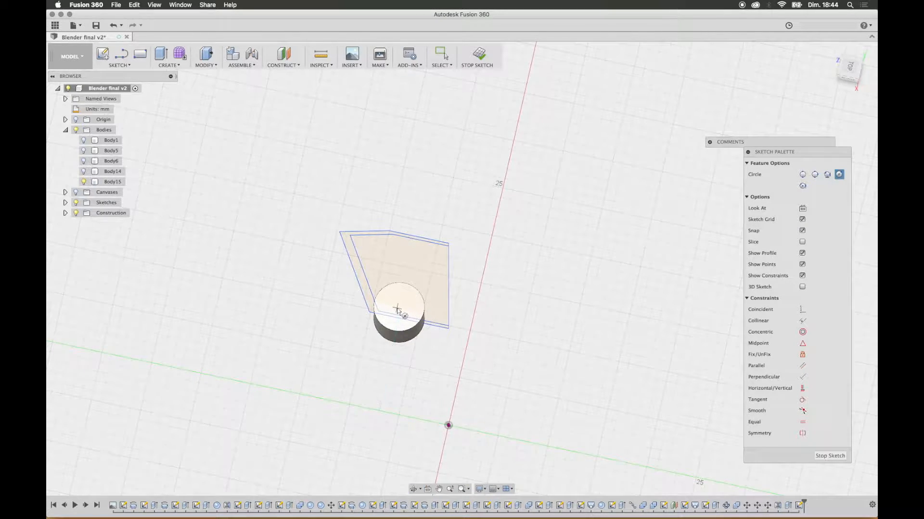
pyautogui.moveTo(430, 344)
pyautogui.keyDown('shift'); pyautogui.mouseDown(button='middle')
pyautogui.moveTo(488, 330)
pyautogui.moveTo(485, 251)
pyautogui.mouseUp(button='middle'); pyautogui.keyUp('shift')
pyautogui.click(318, 56)
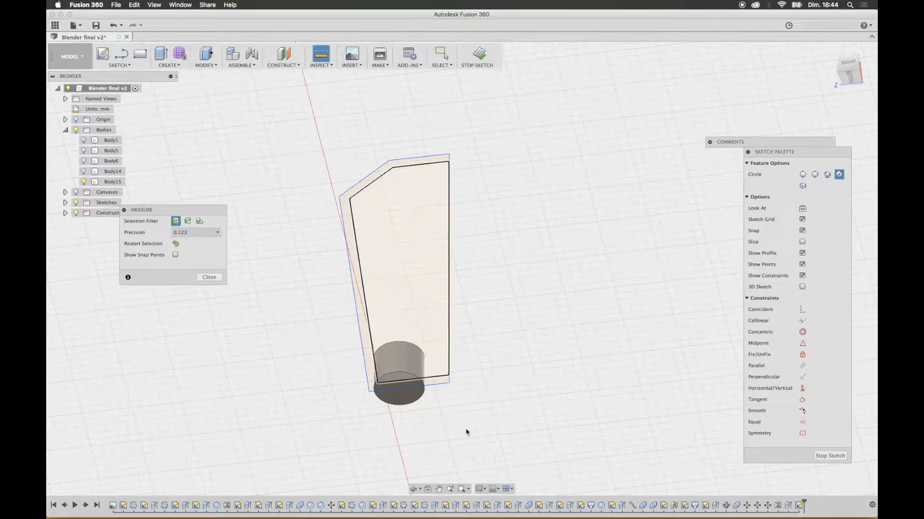
pyautogui.click(402, 391)
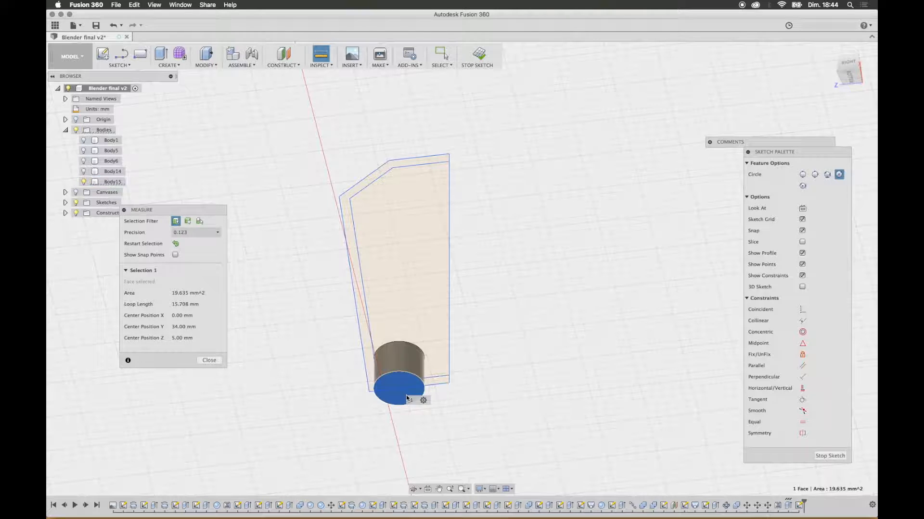
pyautogui.click(195, 315)
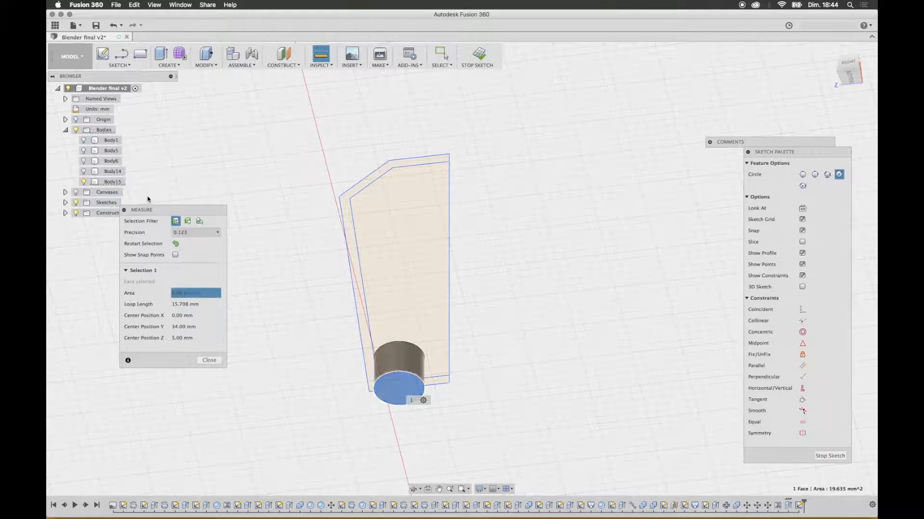
pyautogui.click(214, 362)
# Step: Show the torso body as a reference for placing a circle in the top view of the sketch
pyautogui.keyDown('shift'); pyautogui.moveTo(425, 158); pyautogui.dragTo(427, 230, button='middle'); pyautogui.keyUp('shift')
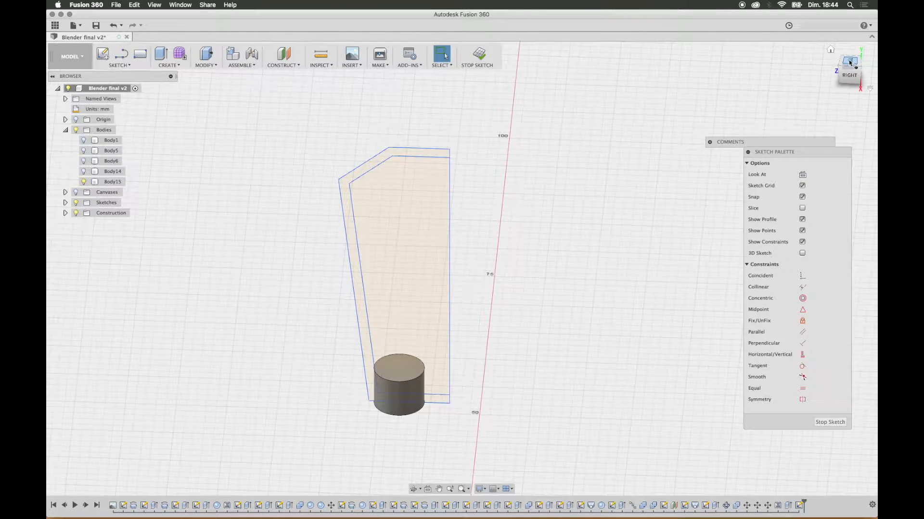
pyautogui.click(850, 62)
pyautogui.scroll(3, 537, 394)
pyautogui.scroll(-6, 537, 394)
pyautogui.moveTo(547, 418); pyautogui.dragTo(500, 142, button='middle')
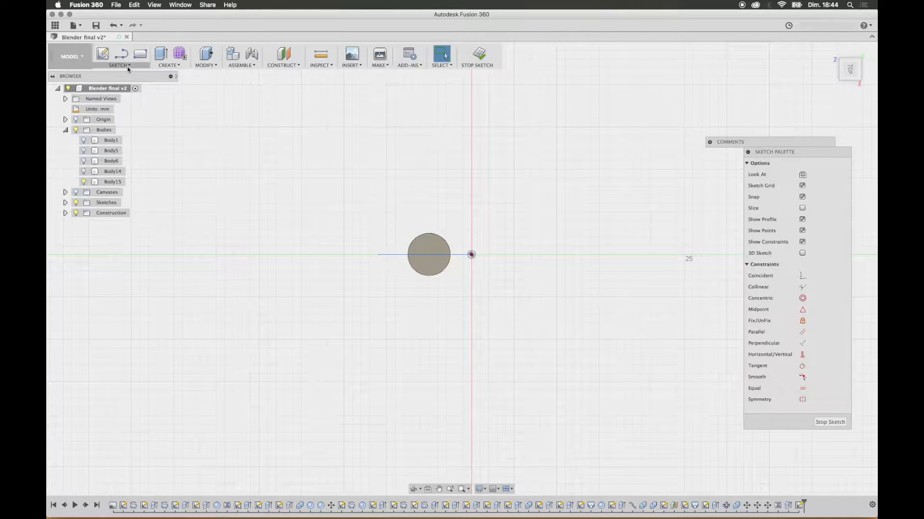
pyautogui.press('c')
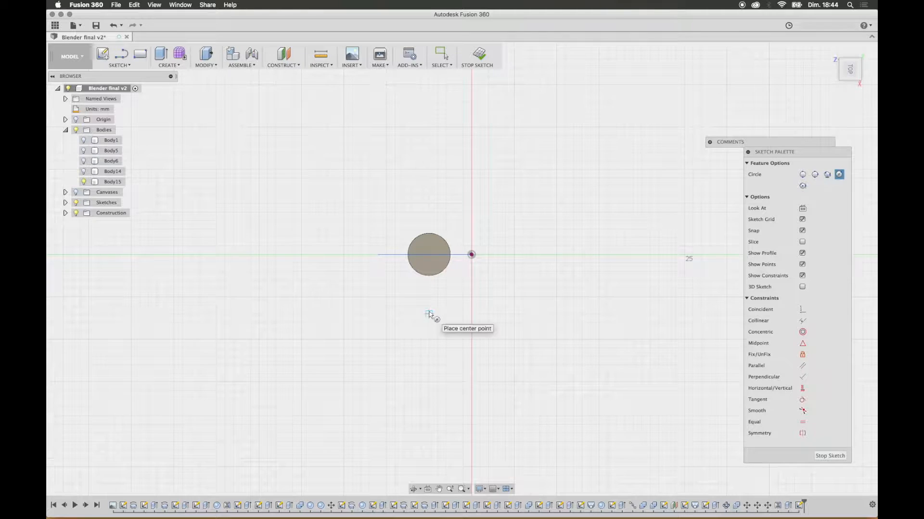
pyautogui.click(84, 151)
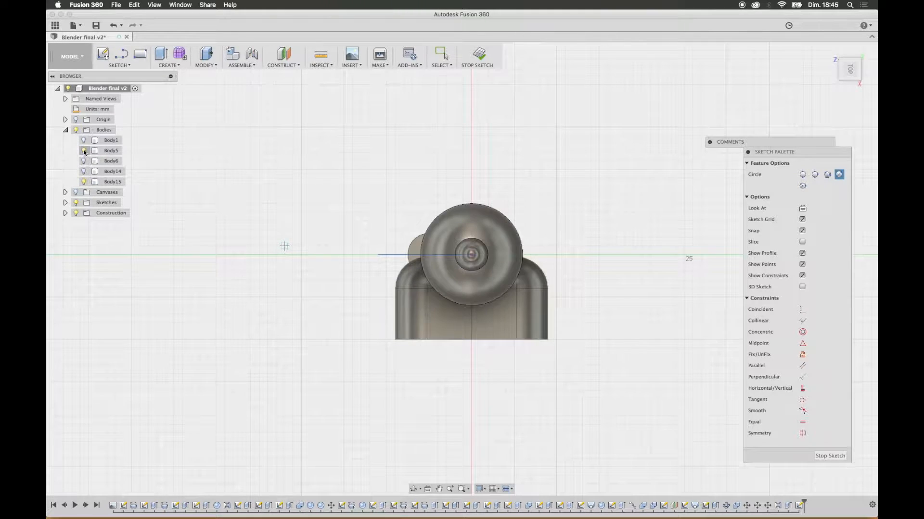
pyautogui.click(84, 151)
pyautogui.click(84, 151)
pyautogui.click(84, 151)
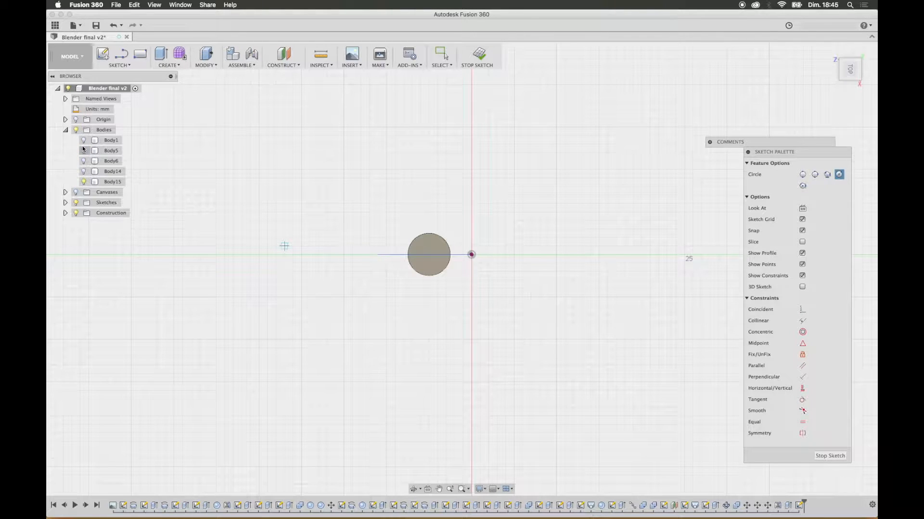
pyautogui.click(84, 141)
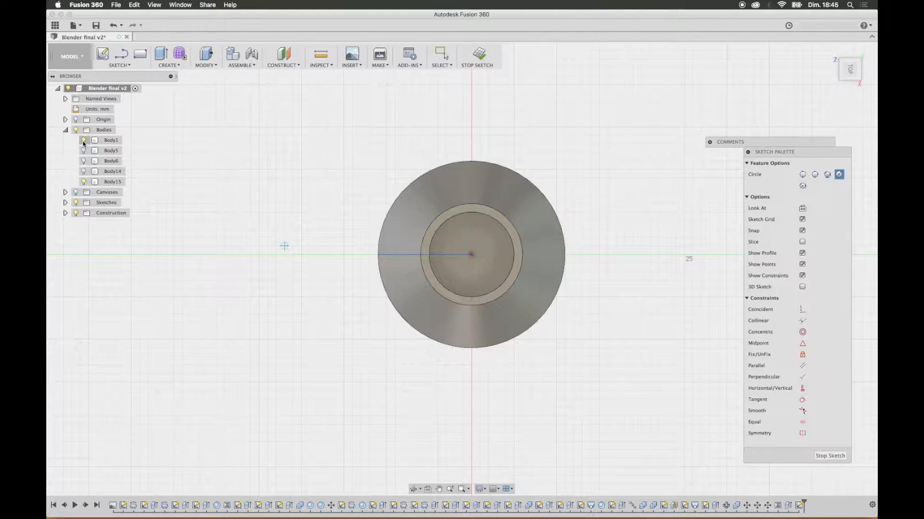
# Step: Draw a 5 mm diameter circle on the sketch axis just outside the torso's outline and check its position
pyautogui.click(368, 255)
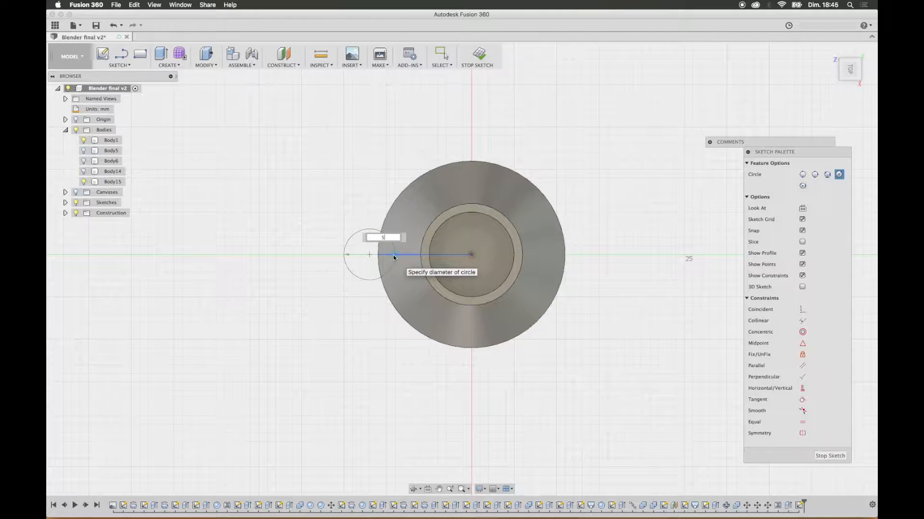
pyautogui.press('Return')
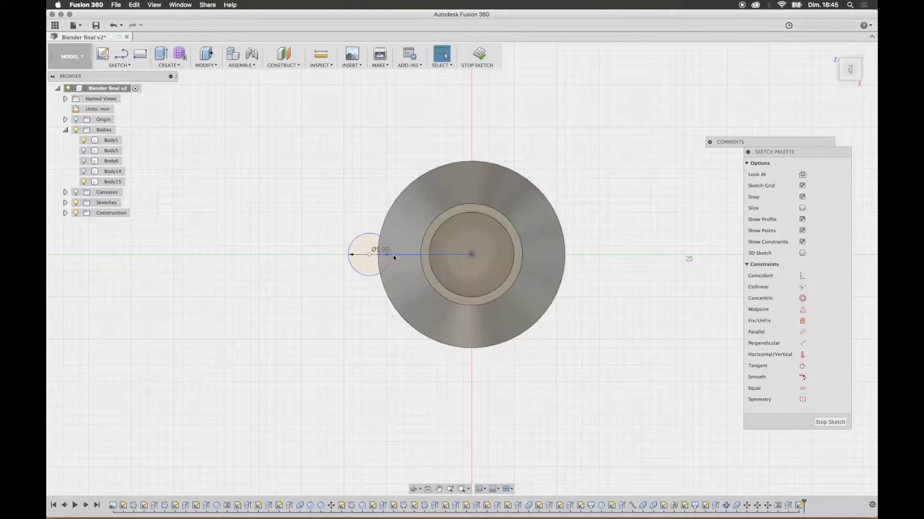
pyautogui.moveTo(410, 316)
pyautogui.keyDown('shift'); pyautogui.mouseDown(button='middle')
pyautogui.moveTo(419, 295)
pyautogui.moveTo(462, 411)
pyautogui.mouseUp(button='middle'); pyautogui.keyUp('shift')
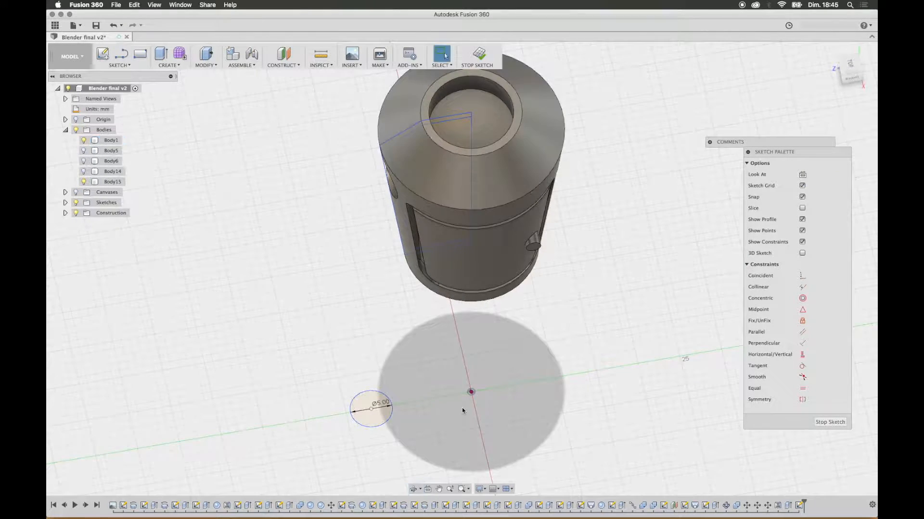
pyautogui.moveTo(235, 260)
pyautogui.keyDown('shift'); pyautogui.mouseDown(button='middle')
pyautogui.moveTo(313, 268)
pyautogui.moveTo(313, 232)
pyautogui.moveTo(298, 250)
pyautogui.moveTo(303, 279)
pyautogui.mouseUp(button='middle'); pyautogui.keyUp('shift')
pyautogui.keyDown('shift'); pyautogui.moveTo(338, 315); pyautogui.dragTo(347, 330, button='middle'); pyautogui.keyUp('shift')
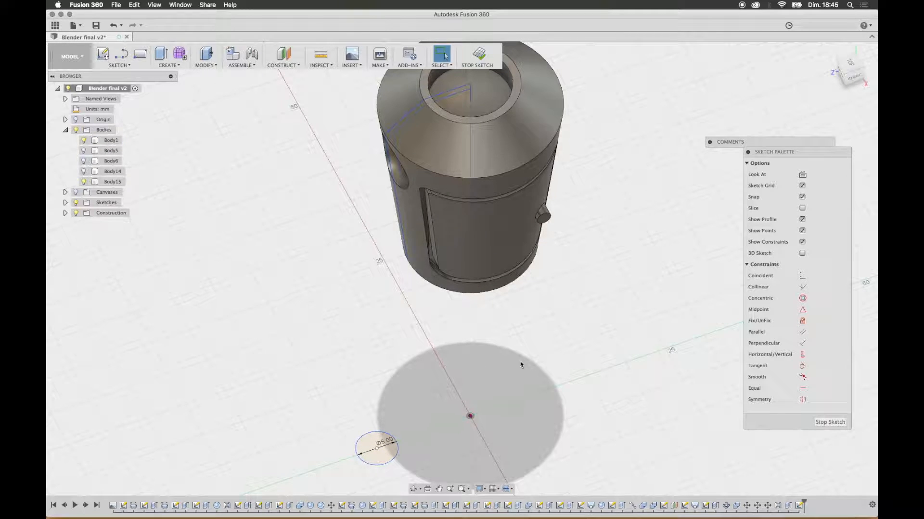
# Step: Undo the 5 mm circle, the showing of the torso and the last arm body's hiding
pyautogui.press('super+z')
pyautogui.keyDown('shift'); pyautogui.moveTo(523, 347); pyautogui.dragTo(506, 257, button='middle'); pyautogui.keyUp('shift')
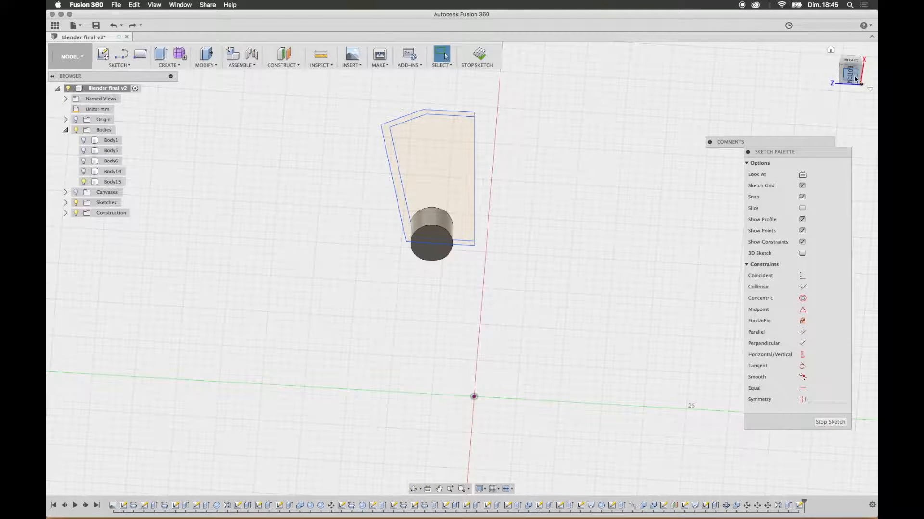
pyautogui.press('super+z')
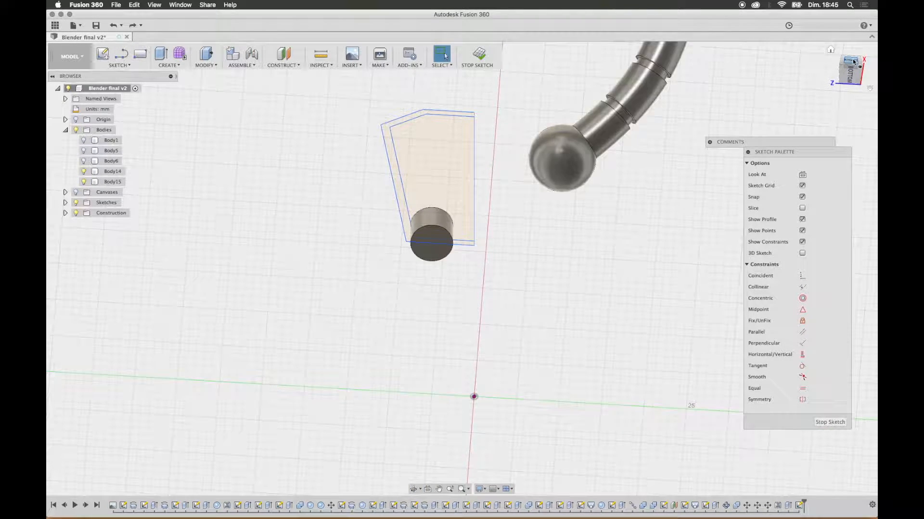
# Step: Undo the remaining hiding of the torso bodies and the empty sketch
pyautogui.press('super+z')
pyautogui.press('super+z')
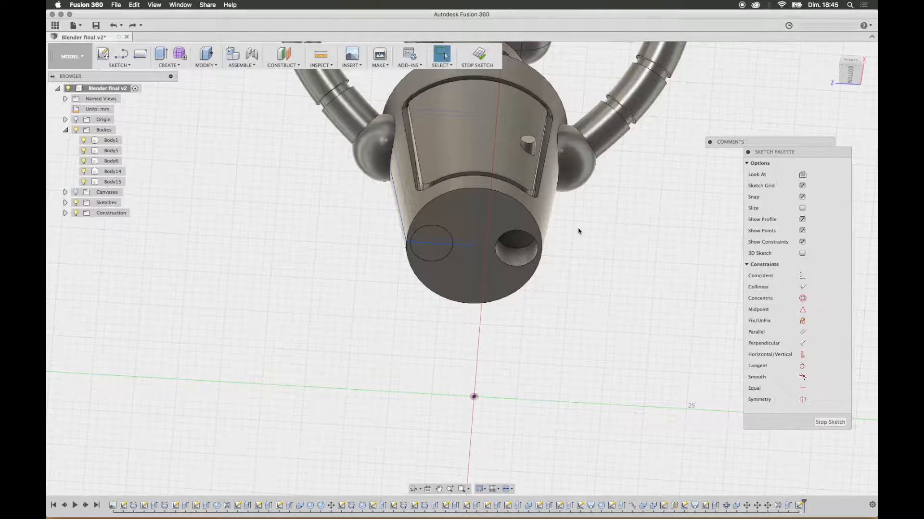
pyautogui.keyDown('shift'); pyautogui.moveTo(567, 226); pyautogui.dragTo(431, 231, button='middle'); pyautogui.keyUp('shift')
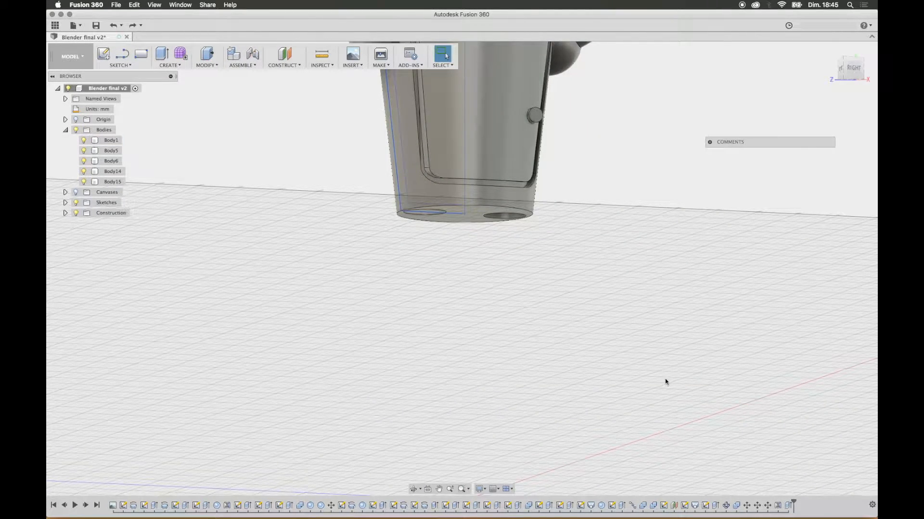
# Step: Create a sketch on the vertical origin plane facing the right view and hide Body1, Body5 and Body6
pyautogui.click(104, 56)
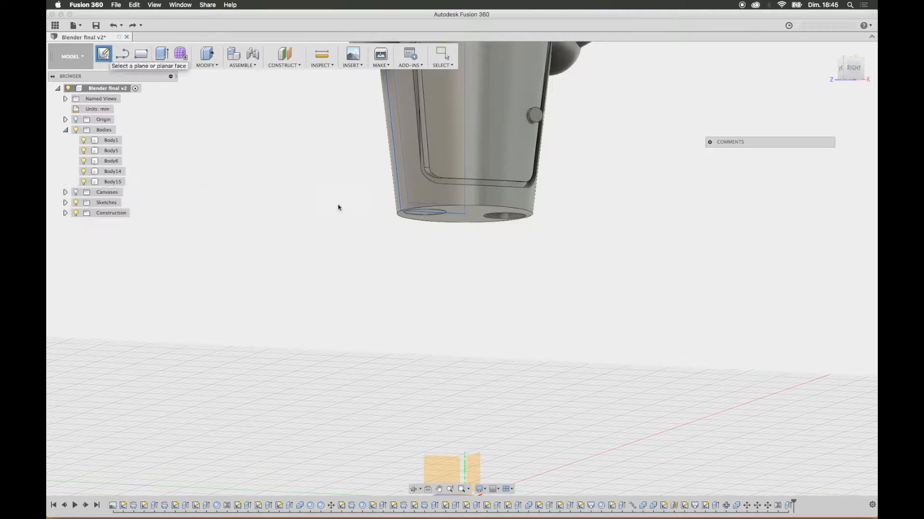
pyautogui.click(448, 470)
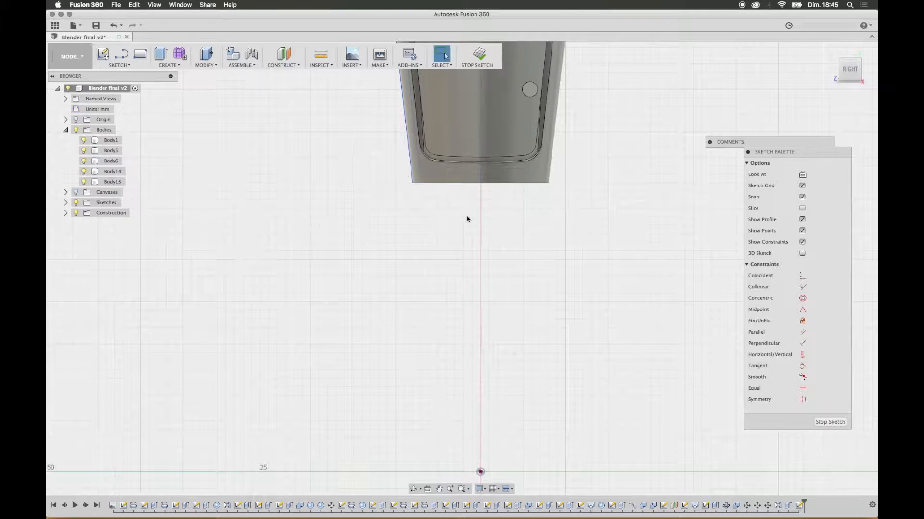
pyautogui.click(83, 140)
pyautogui.click(83, 151)
pyautogui.click(84, 161)
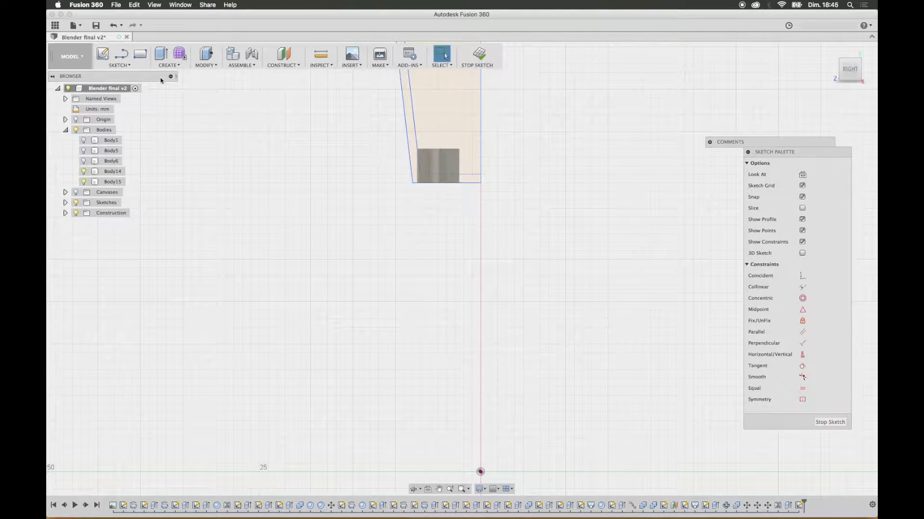
# Step: Draw a three-point spline from the centre of the leg plug's bottom face down to the horizontal axis, about 16 mm from the origin
pyautogui.click(129, 64)
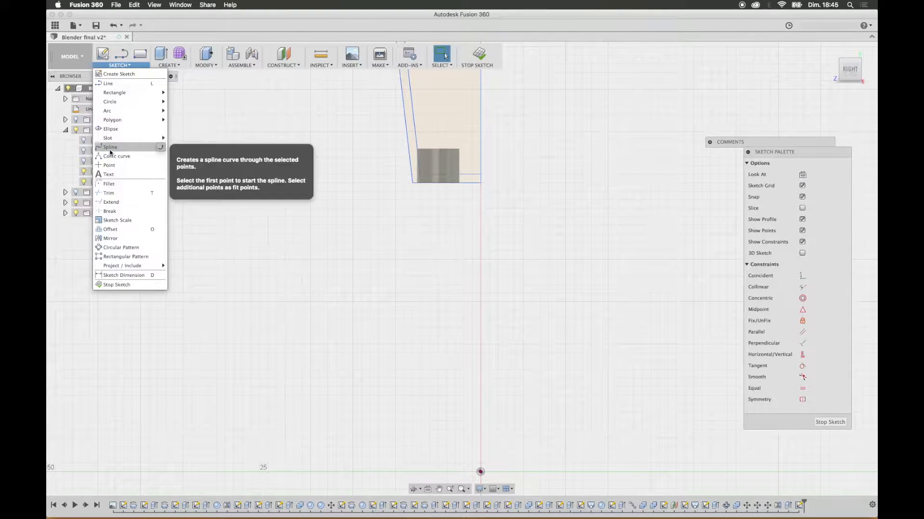
pyautogui.click(110, 148)
pyautogui.keyDown('shift'); pyautogui.moveTo(466, 251); pyautogui.dragTo(457, 198, button='middle'); pyautogui.keyUp('shift')
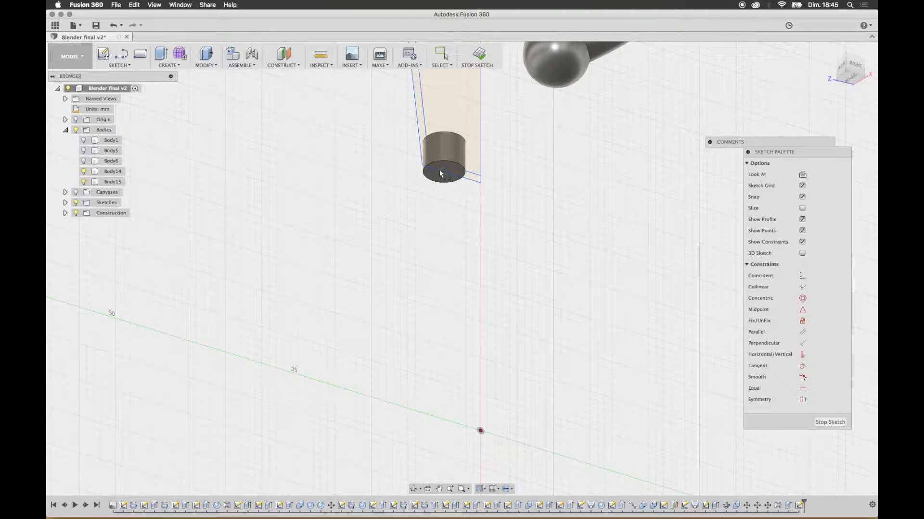
pyautogui.keyDown('shift'); pyautogui.moveTo(448, 226); pyautogui.dragTo(430, 250, button='middle'); pyautogui.keyUp('shift')
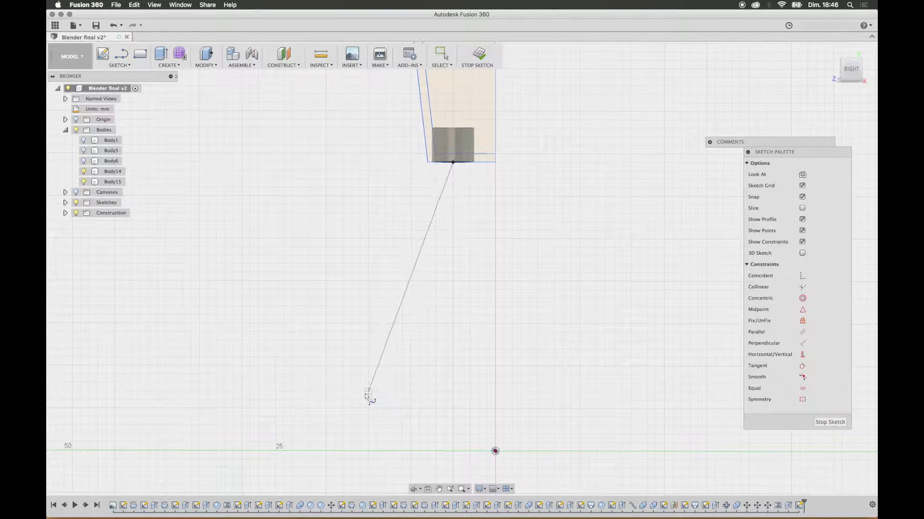
pyautogui.click(385, 332)
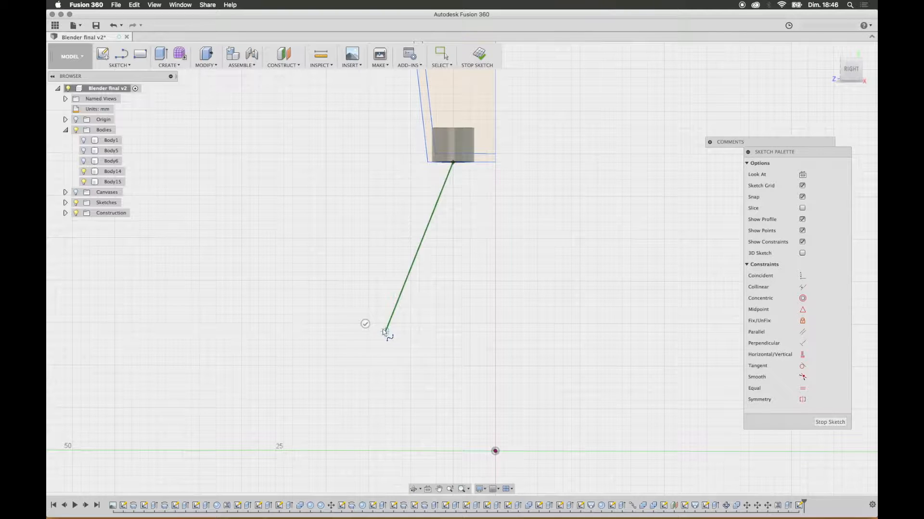
pyautogui.click(359, 448)
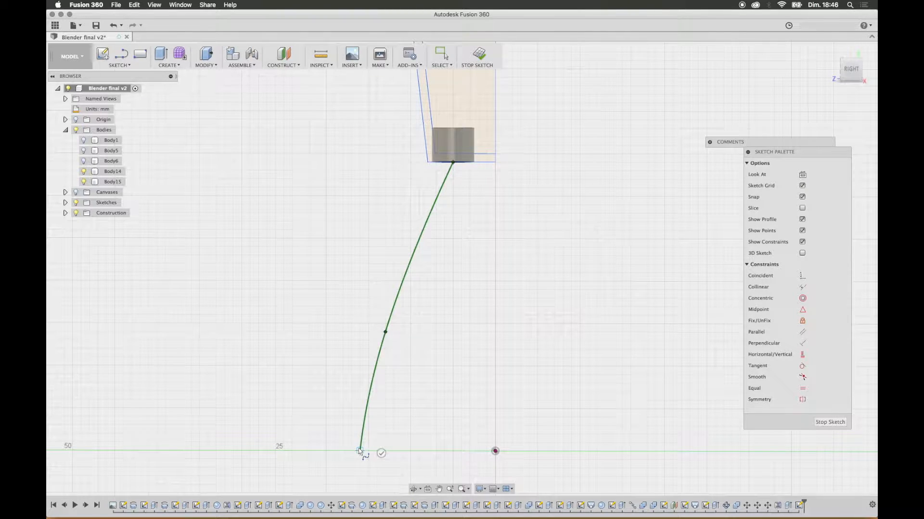
pyautogui.click(381, 453)
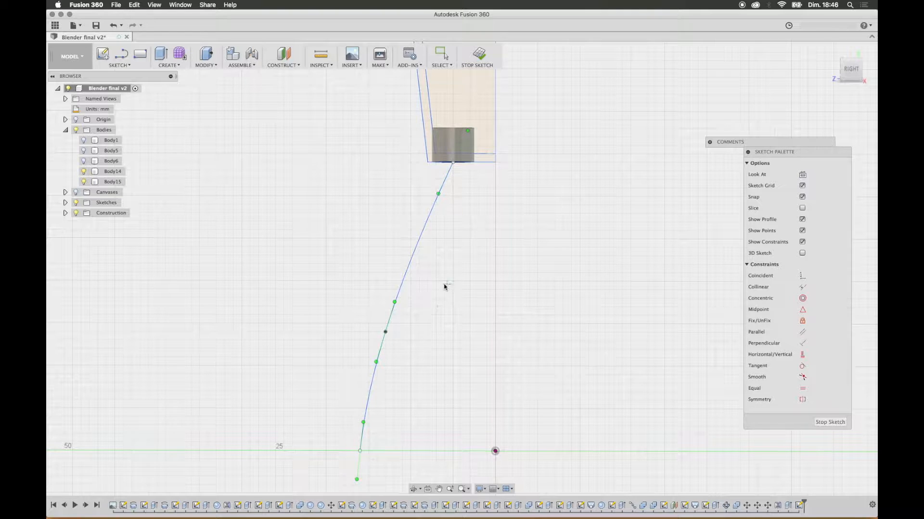
# Step: Draw a 5 mm diameter circle centred on the spline's lower endpoint
pyautogui.click(120, 65)
pyautogui.moveTo(126, 102)
pyautogui.click(202, 102)
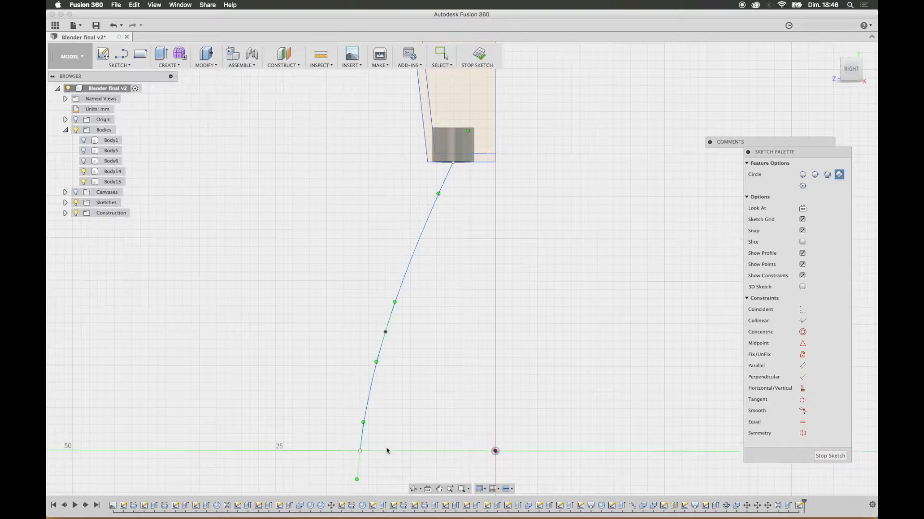
pyautogui.click(360, 451)
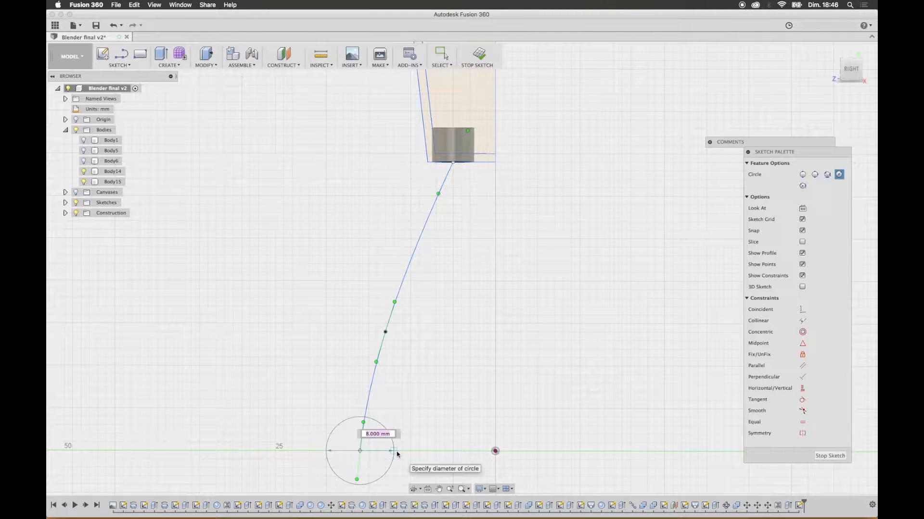
pyautogui.write('5')
pyautogui.press('Tab')
pyautogui.press('Return')
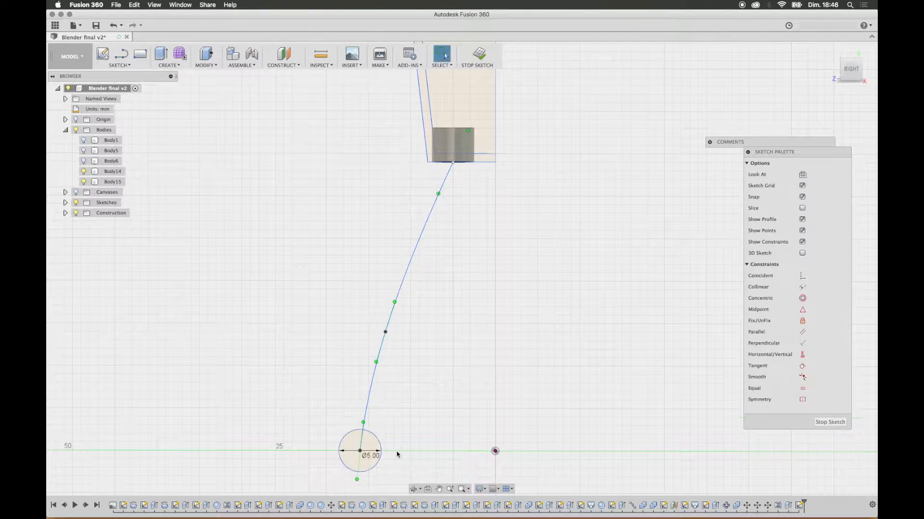
# Step: Rotate the 5 mm circle with Move/Copy until it lies flat, perpendicular to the sketch plane
pyautogui.keyDown('shift'); pyautogui.moveTo(442, 405); pyautogui.dragTo(455, 402, button='middle'); pyautogui.keyUp('shift')
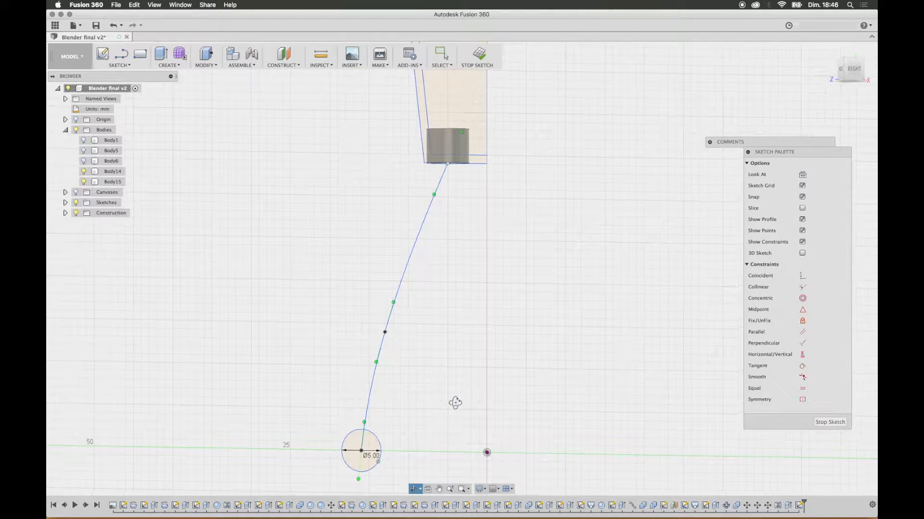
pyautogui.scroll(2, 449, 336)
pyautogui.scroll(-3, 449, 337)
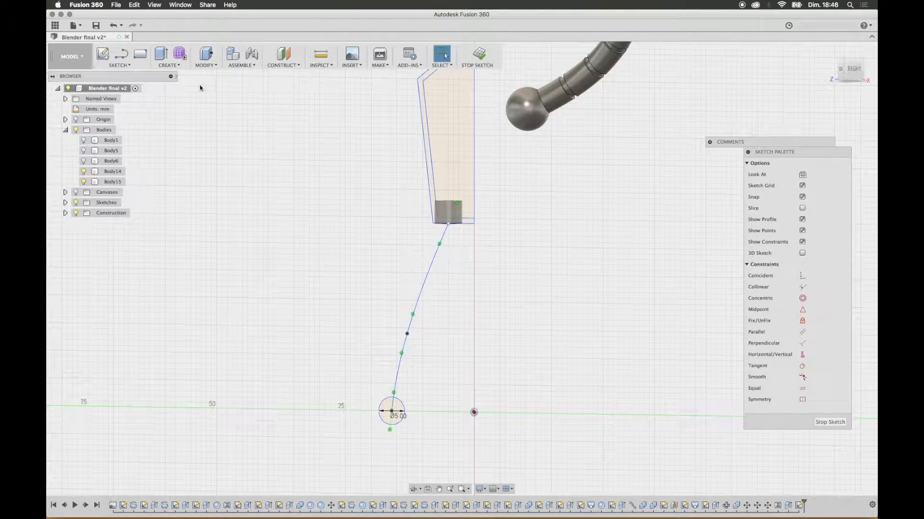
pyautogui.click(208, 65)
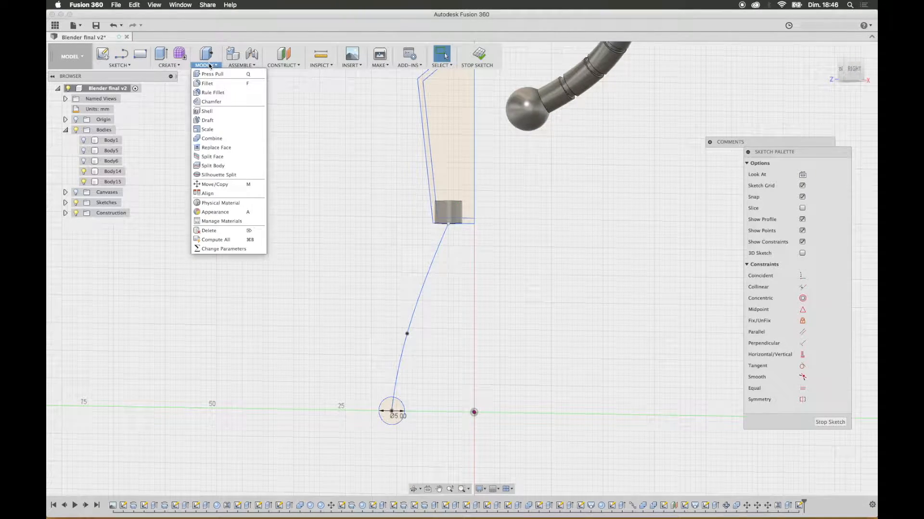
pyautogui.click(214, 180)
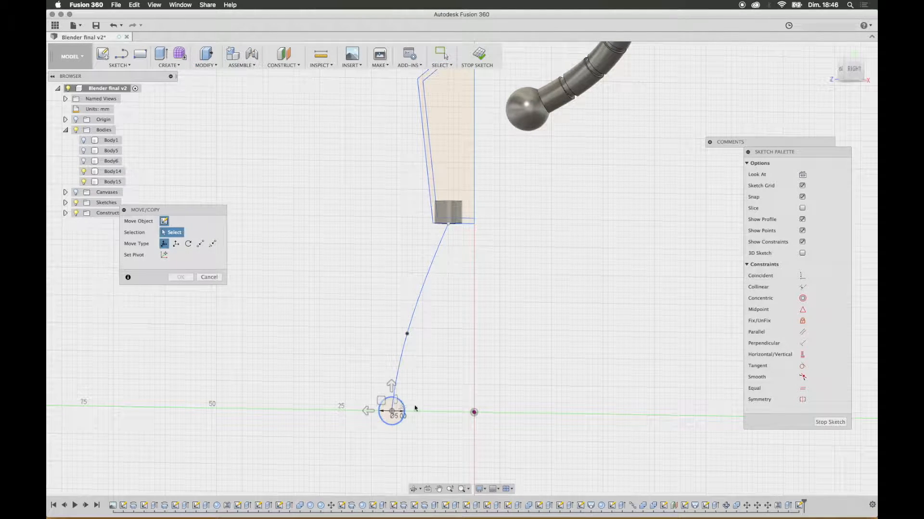
pyautogui.click(405, 410)
pyautogui.moveTo(391, 366); pyautogui.dragTo(339, 383)
pyautogui.press('Return')
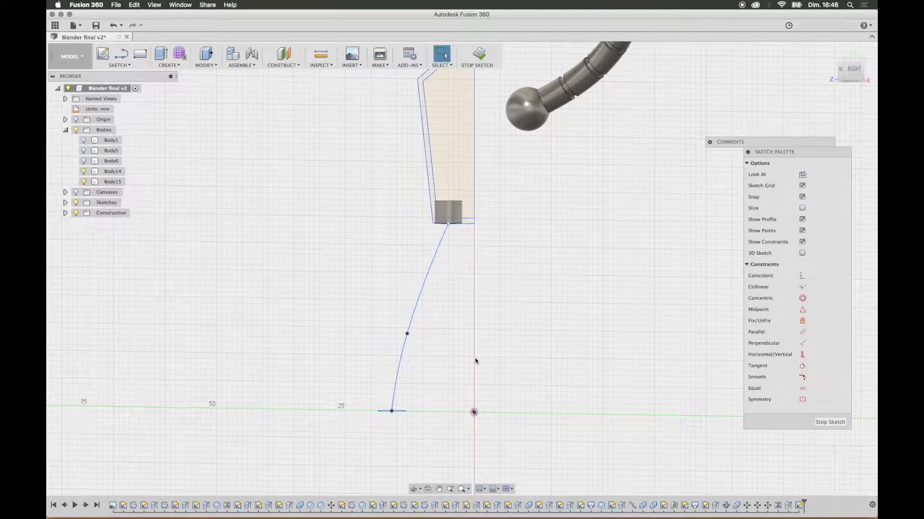
# Step: Start a Loft using the leg plug's bottom face and the 5 mm circle as profiles
pyautogui.moveTo(507, 326)
pyautogui.keyDown('shift'); pyautogui.mouseDown(button='middle')
pyautogui.moveTo(492, 291)
pyautogui.moveTo(486, 342)
pyautogui.moveTo(498, 318)
pyautogui.moveTo(502, 298)
pyautogui.moveTo(476, 337)
pyautogui.mouseUp(button='middle'); pyautogui.keyUp('shift')
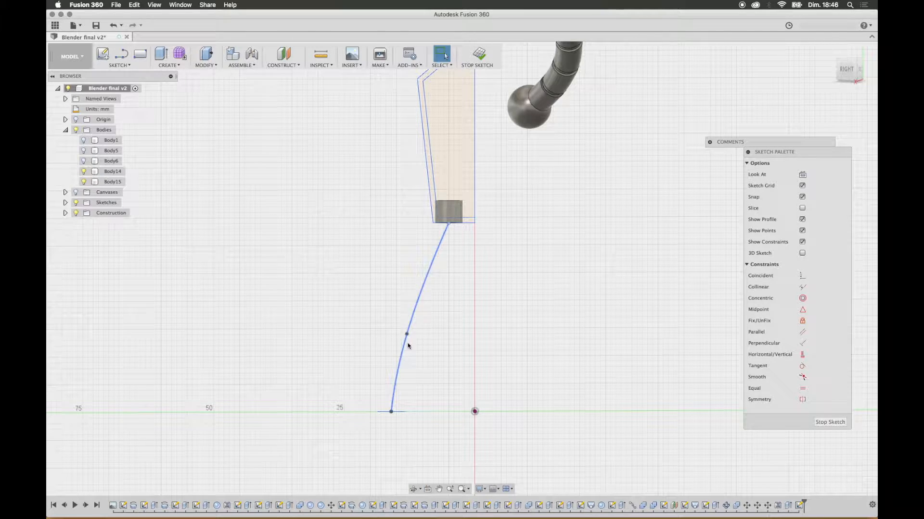
pyautogui.keyDown('shift'); pyautogui.moveTo(328, 226); pyautogui.dragTo(276, 157, button='middle'); pyautogui.keyUp('shift')
pyautogui.click(207, 65)
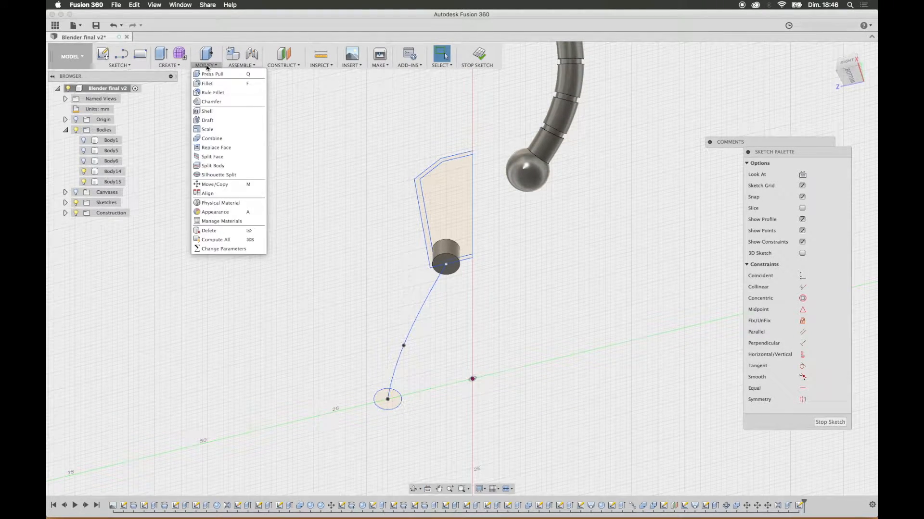
pyautogui.click(169, 65)
pyautogui.click(165, 110)
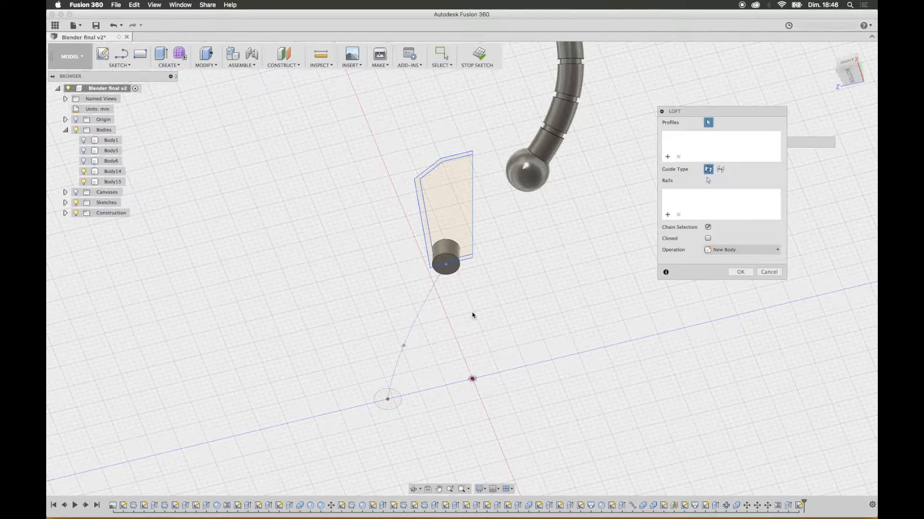
pyautogui.click(445, 263)
pyautogui.keyDown('shift'); pyautogui.moveTo(451, 362); pyautogui.dragTo(468, 434, button='middle'); pyautogui.keyUp('shift')
pyautogui.click(398, 404)
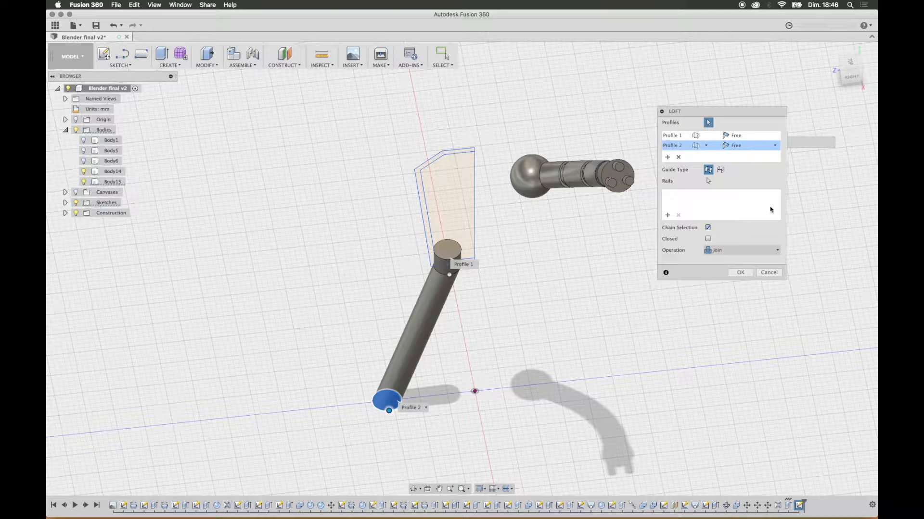
# Step: Guide the loft along the spline as its centerline and complete it with the Join operation
pyautogui.click(721, 170)
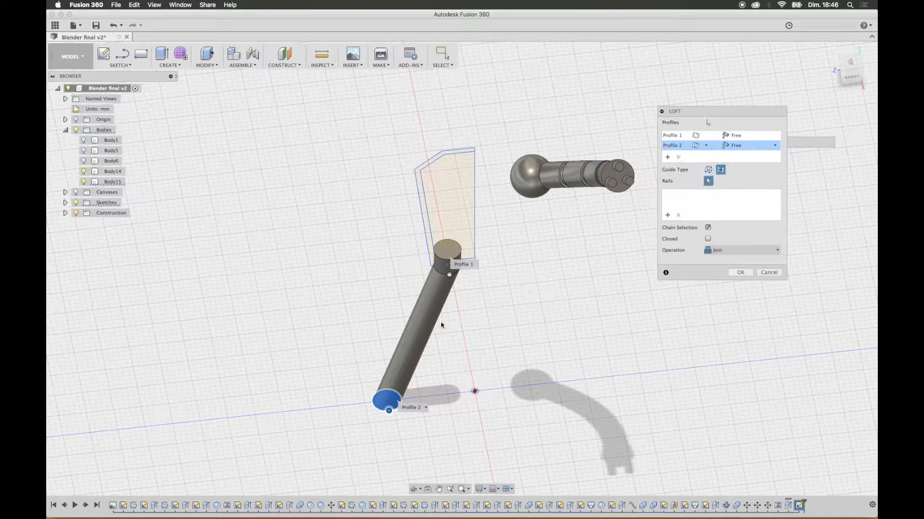
pyautogui.click(416, 329)
pyautogui.moveTo(508, 339)
pyautogui.keyDown('shift'); pyautogui.mouseDown(button='middle')
pyautogui.moveTo(499, 319)
pyautogui.moveTo(492, 359)
pyautogui.mouseUp(button='middle'); pyautogui.keyUp('shift')
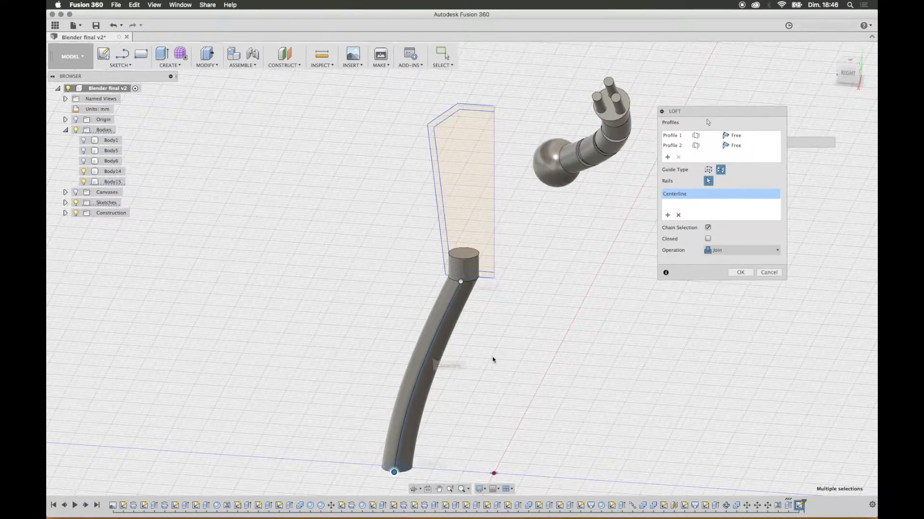
pyautogui.scroll(-3, 491, 384)
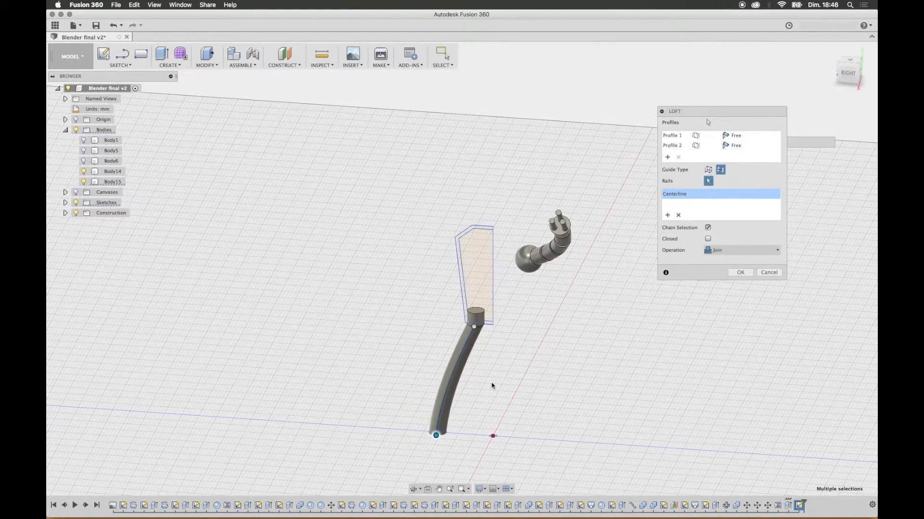
pyautogui.click(745, 249)
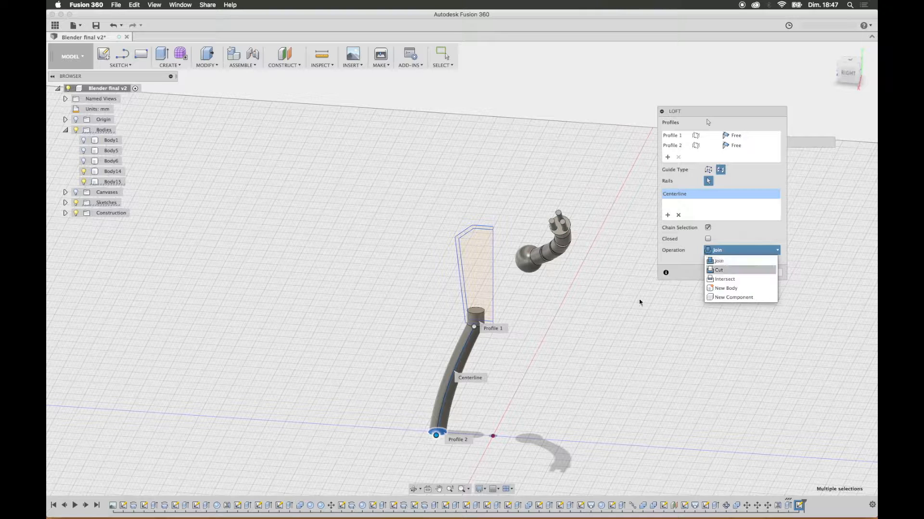
pyautogui.click(726, 253)
pyautogui.click(740, 272)
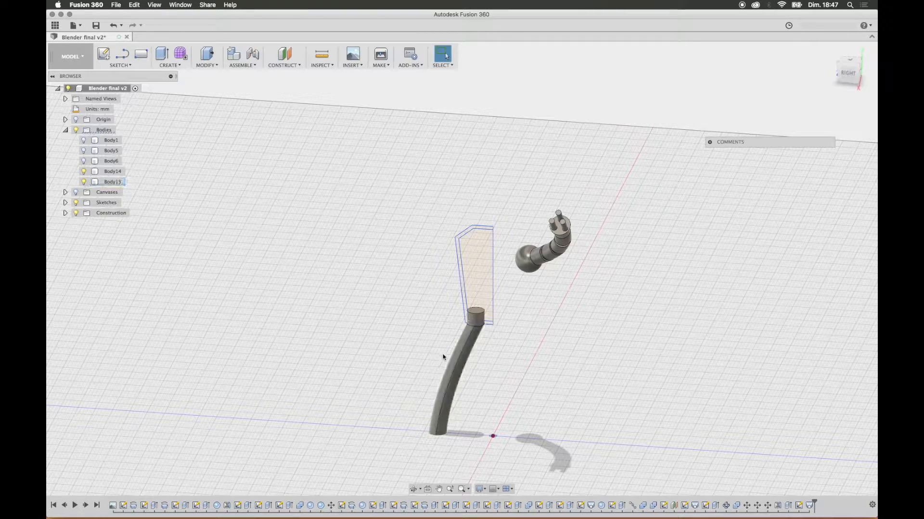
# Step: Identify the leg body by toggling Body15's visibility and hide Body14
pyautogui.click(84, 182)
pyautogui.click(84, 183)
pyautogui.click(84, 171)
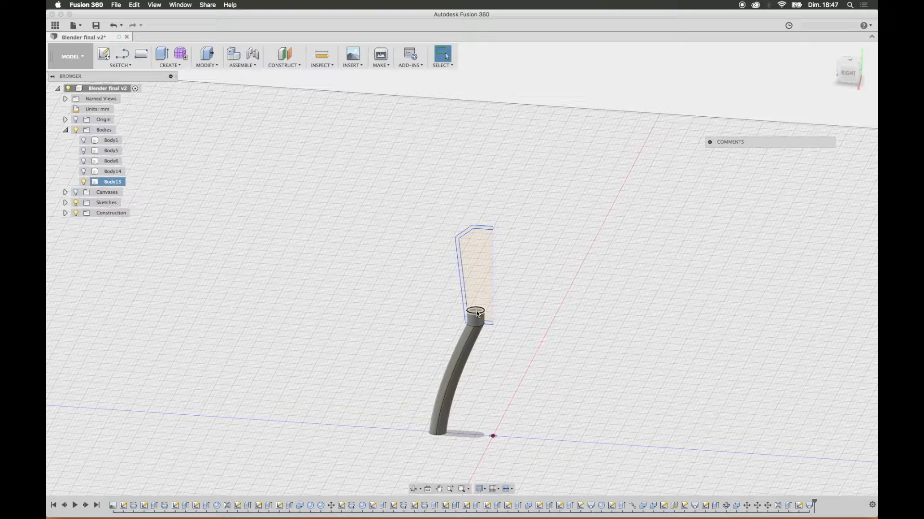
# Step: Chamfer the top circular edge of the leg plug with an equal distance of 0.5 mm
pyautogui.scroll(4, 480, 300)
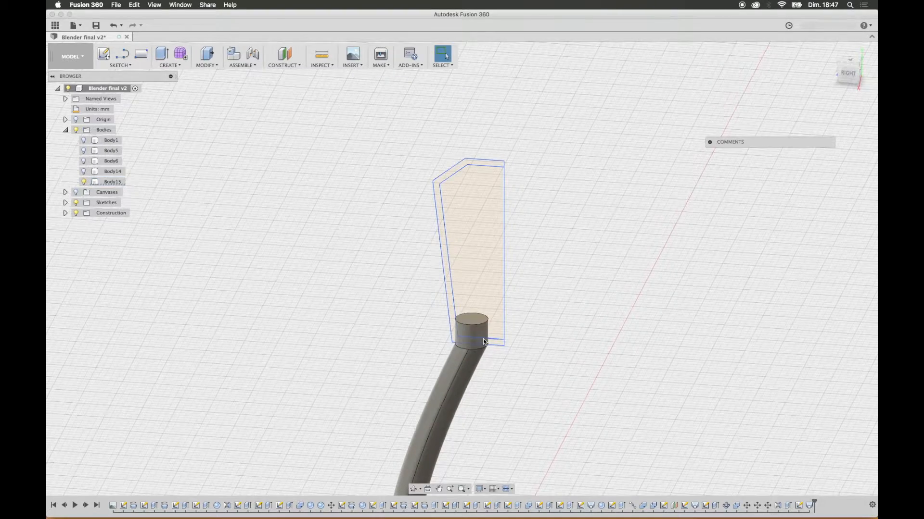
pyautogui.click(206, 59)
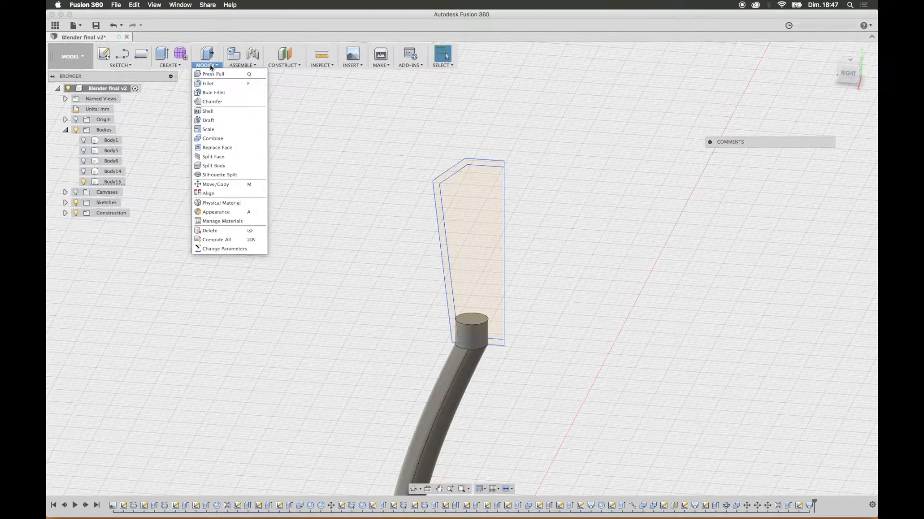
pyautogui.click(225, 99)
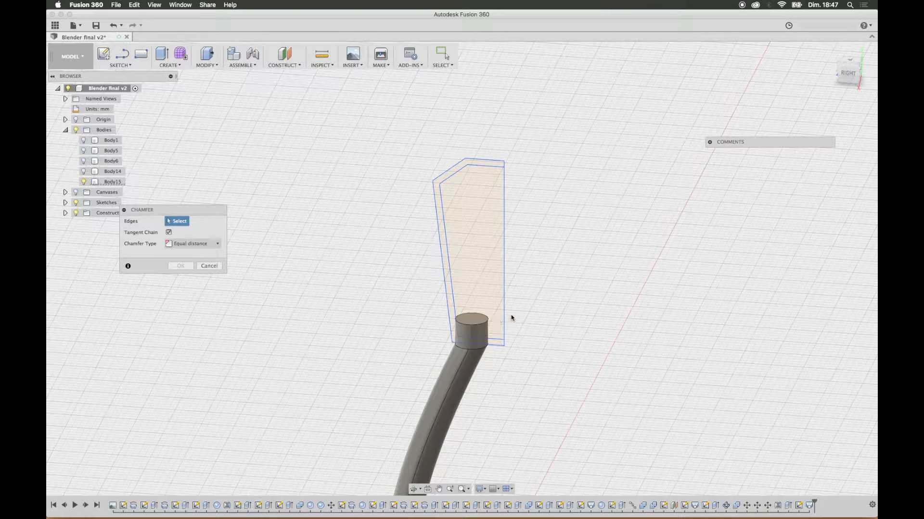
pyautogui.click(478, 325)
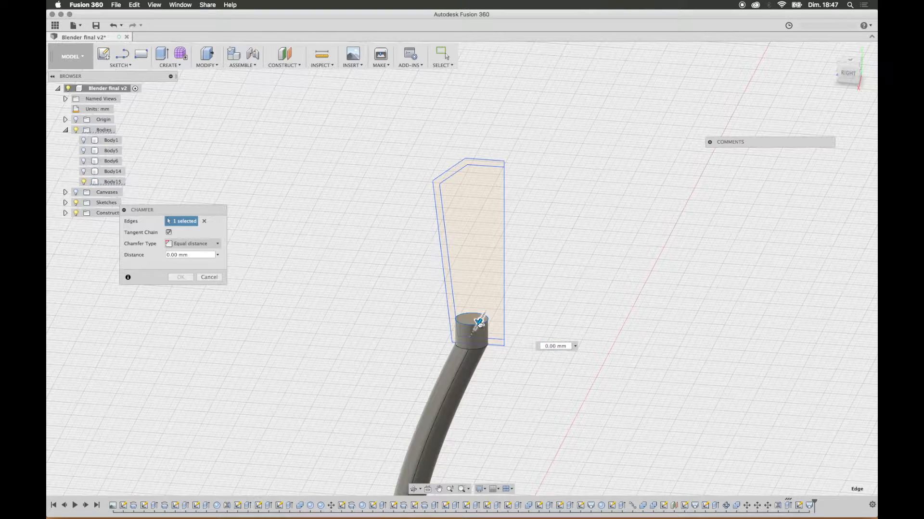
pyautogui.moveTo(478, 322); pyautogui.dragTo(478, 326)
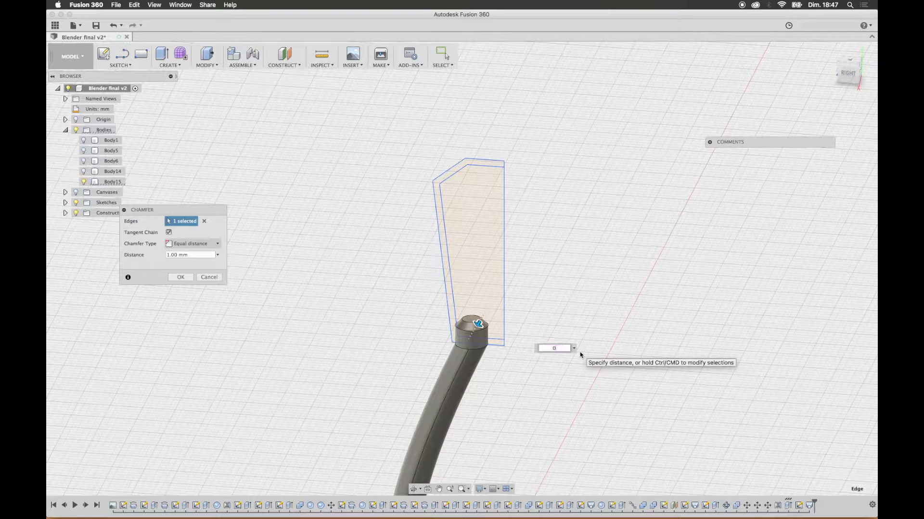
pyautogui.press('Return')
# Step: Apply the 0.5 mm equal-distance chamfer to the plug's top edge
pyautogui.press('Return')
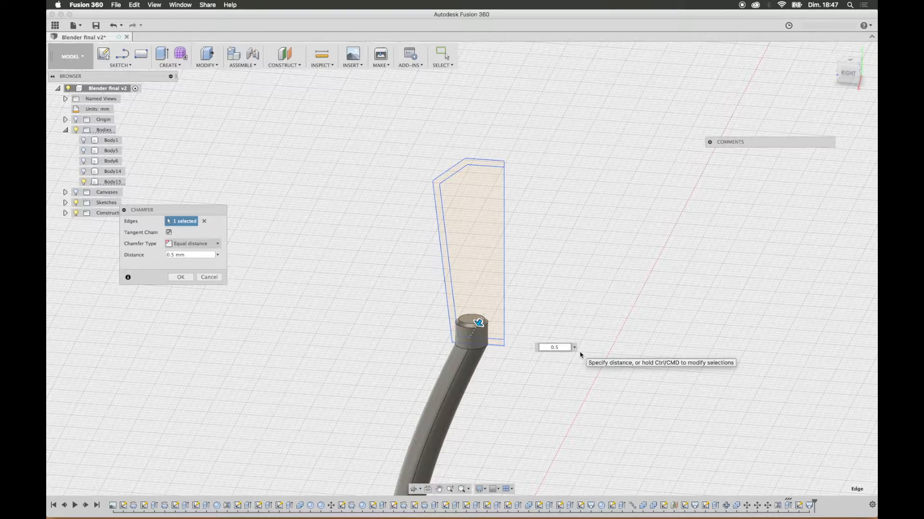
pyautogui.press('Return')
pyautogui.scroll(-6, 517, 324)
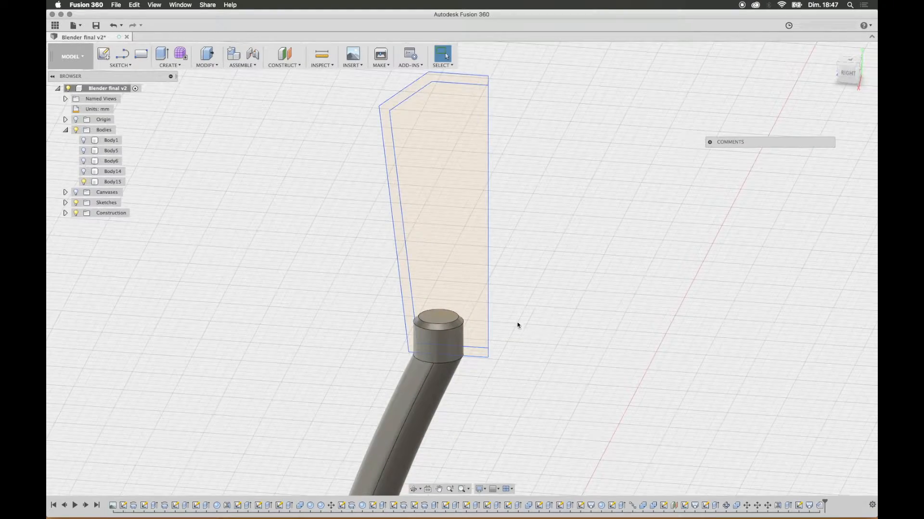
# Step: Extrude the circular face at the leg's lower end by 4 mm
pyautogui.keyDown('shift'); pyautogui.moveTo(503, 354); pyautogui.dragTo(486, 432, button='middle'); pyautogui.keyUp('shift')
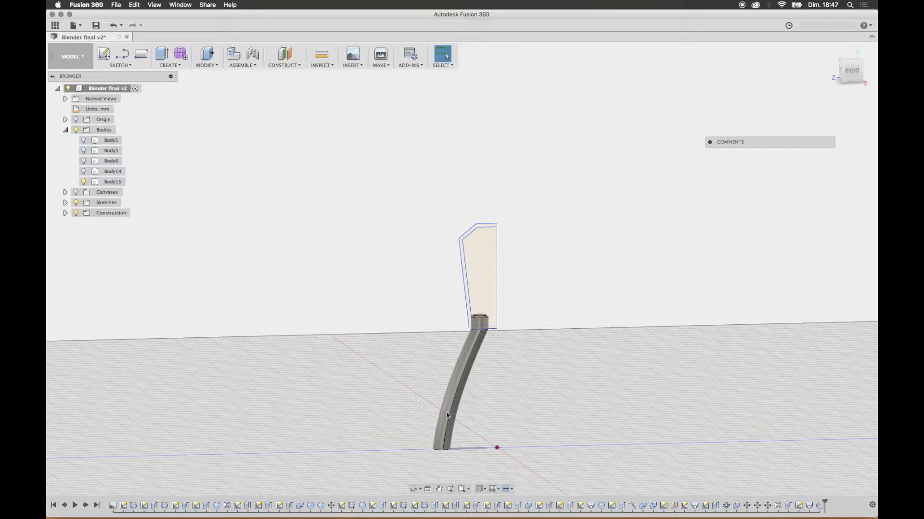
pyautogui.keyDown('shift'); pyautogui.moveTo(474, 428); pyautogui.dragTo(455, 423, button='middle'); pyautogui.keyUp('shift')
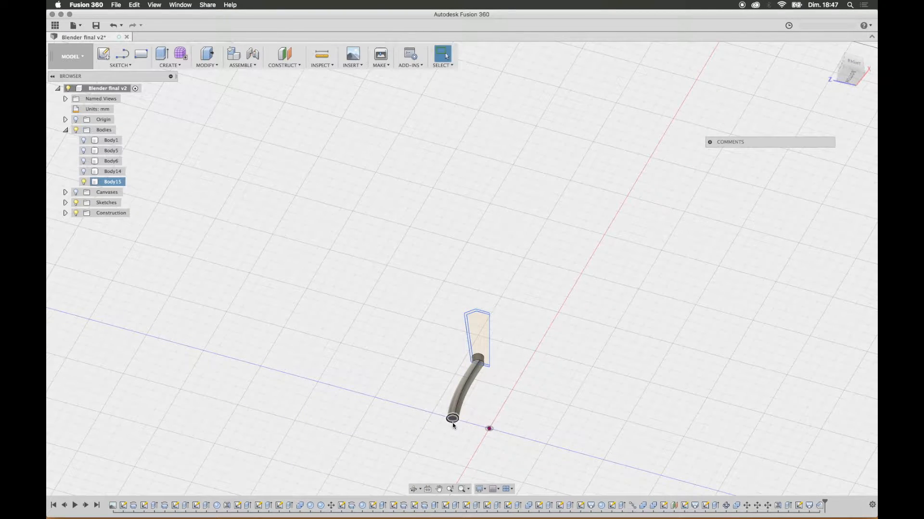
pyautogui.click(162, 55)
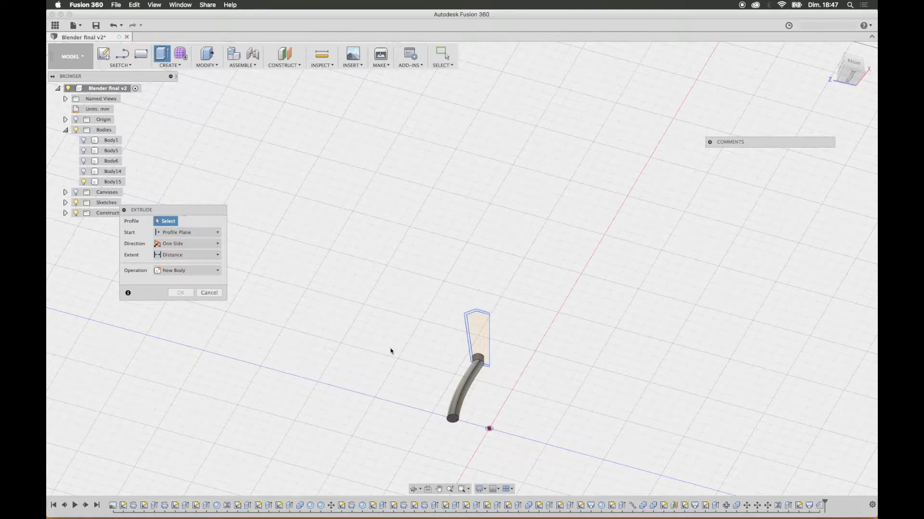
pyautogui.click(454, 422)
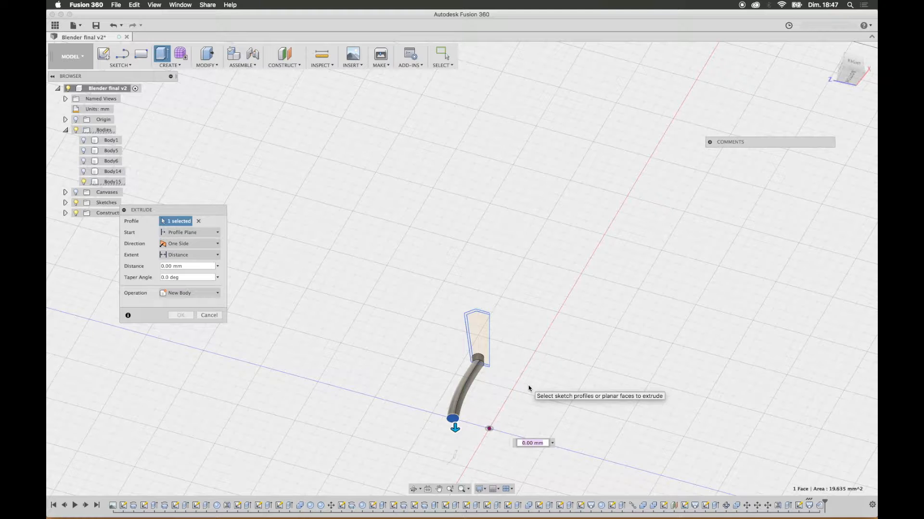
pyautogui.write('4')
pyautogui.press('Return')
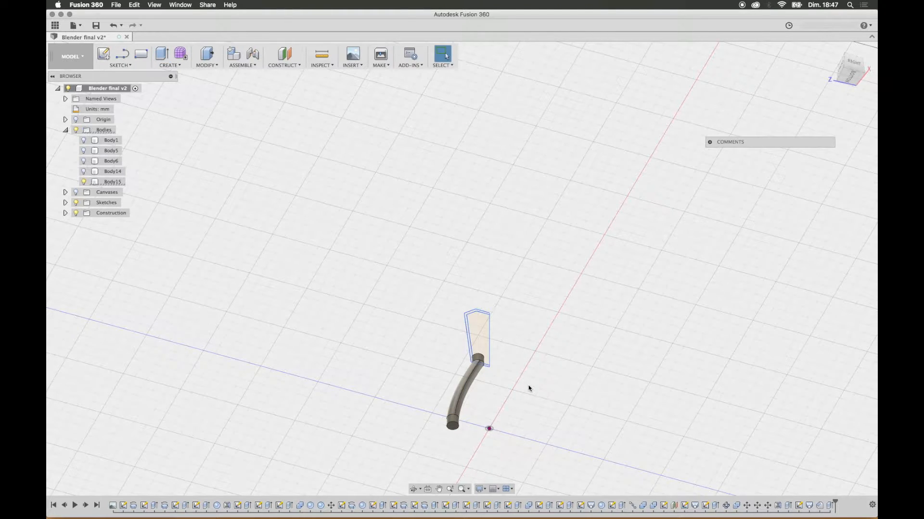
# Step: Chamfer the bottom circular edge of the leg's extruded end with an equal distance of 0.5 mm
pyautogui.click(207, 65)
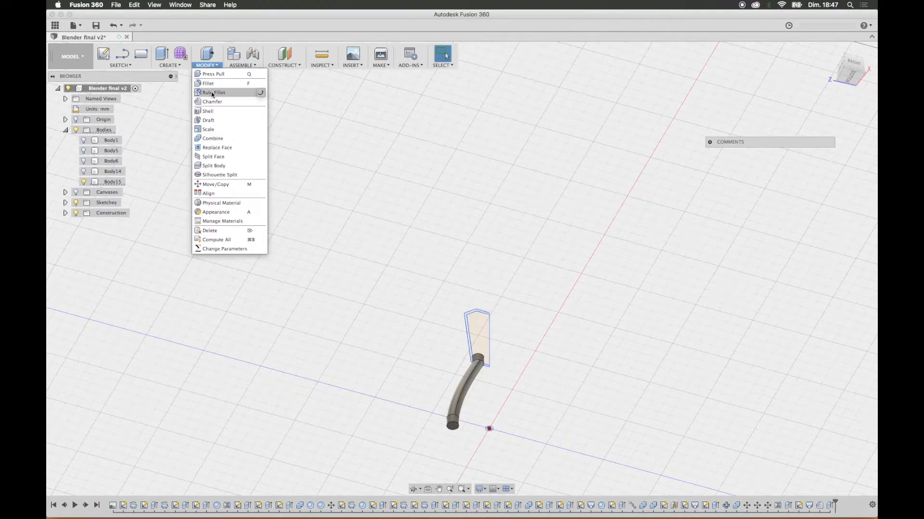
pyautogui.click(214, 98)
pyautogui.click(457, 425)
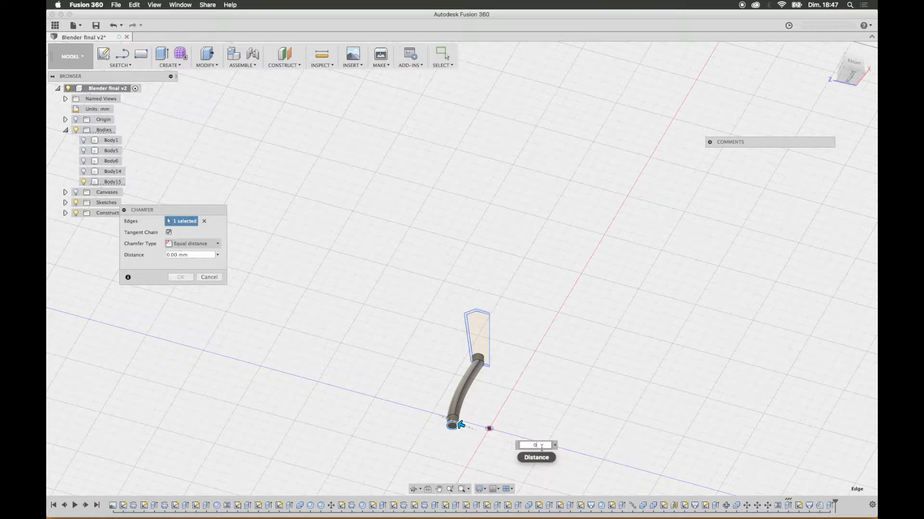
pyautogui.write('0.5')
pyautogui.press('Return')
# Step: Undo the chamfer and the extrusion at the leg's lower end
pyautogui.keyDown('shift'); pyautogui.moveTo(575, 462); pyautogui.dragTo(505, 406, button='middle'); pyautogui.keyUp('shift')
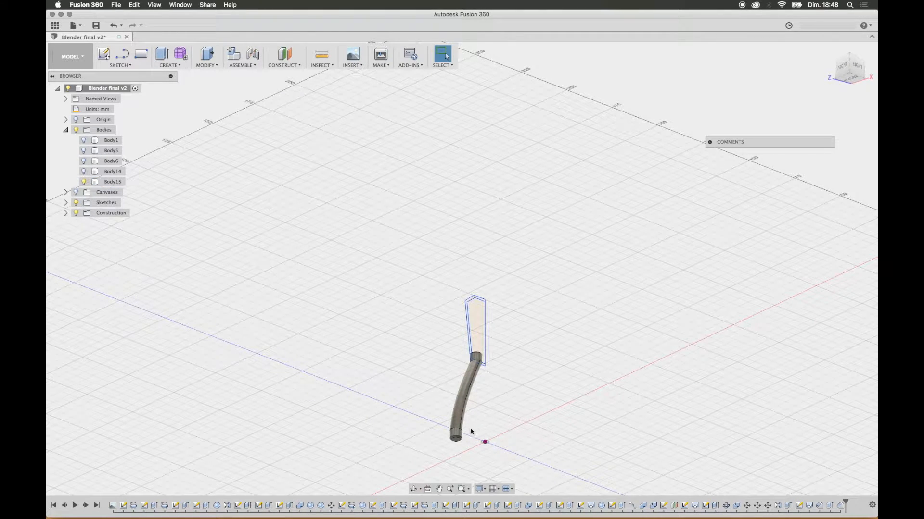
pyautogui.moveTo(506, 406); pyautogui.dragTo(477, 272, button='middle')
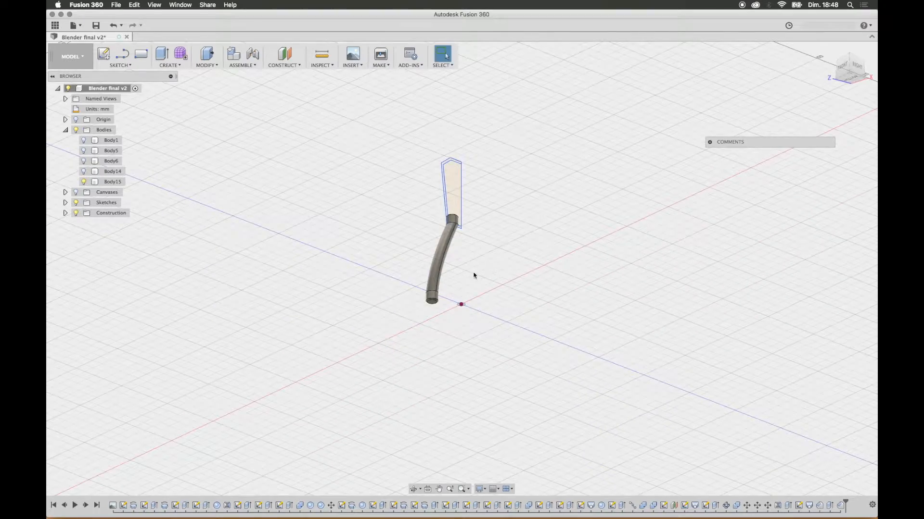
pyautogui.scroll(-5, 435, 284)
pyautogui.scroll(4, 436, 285)
pyautogui.scroll(4, 435, 282)
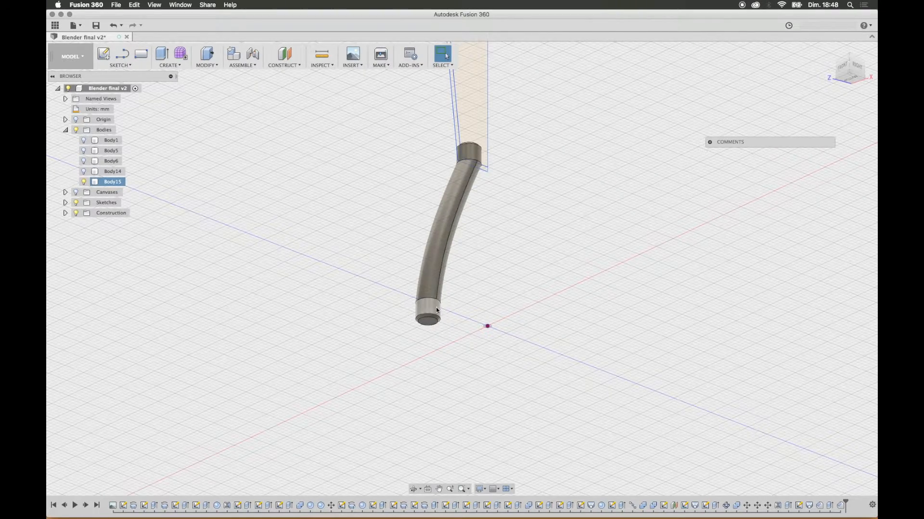
pyautogui.press('super+z')
pyautogui.press('super+z')
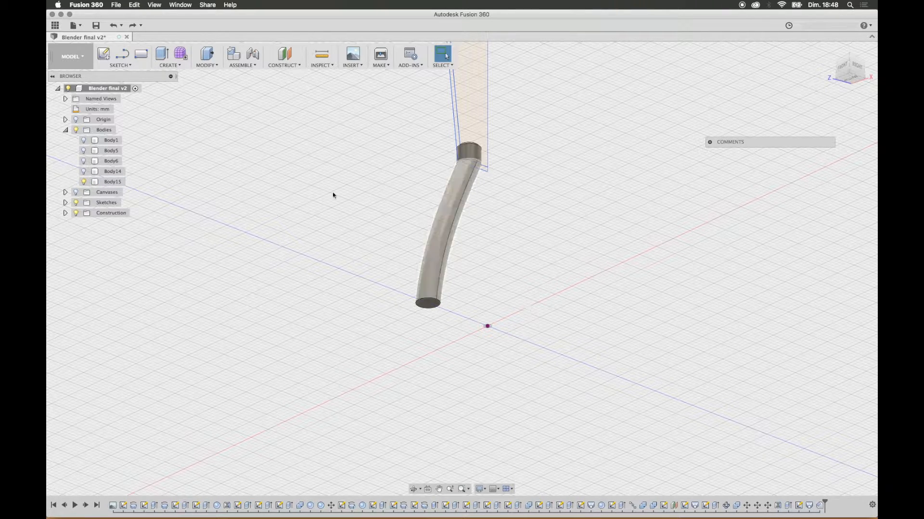
# Step: Sketch a 6 mm circle and a smaller circle inside the leg's outline, both centred on the leg's bottom face
pyautogui.click(103, 53)
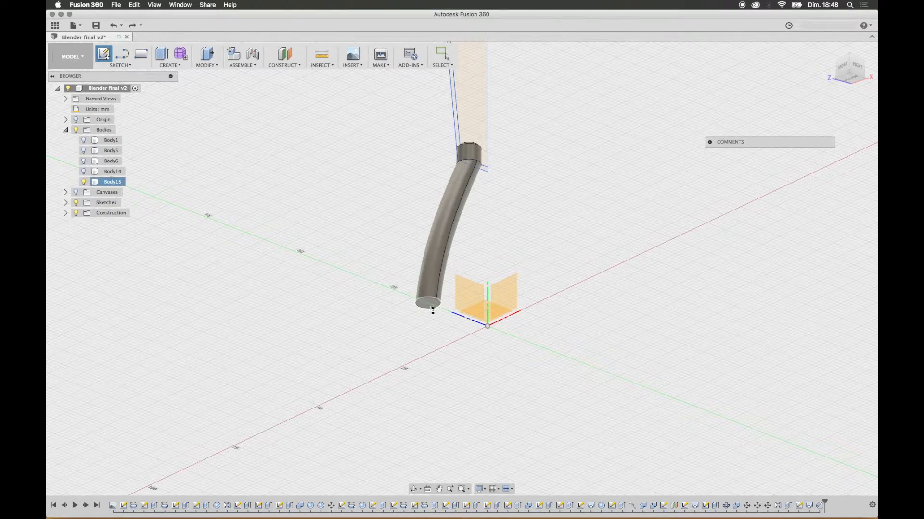
pyautogui.click(503, 303)
pyautogui.click(131, 65)
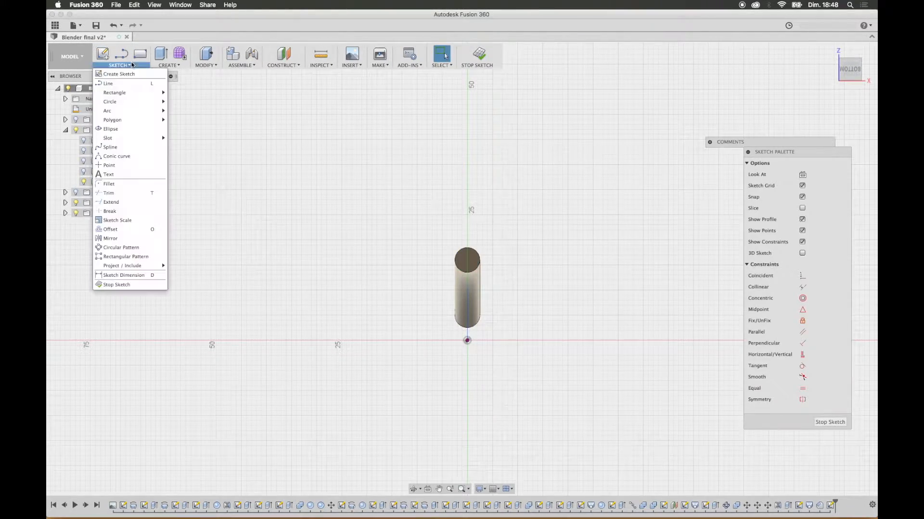
pyautogui.click(187, 102)
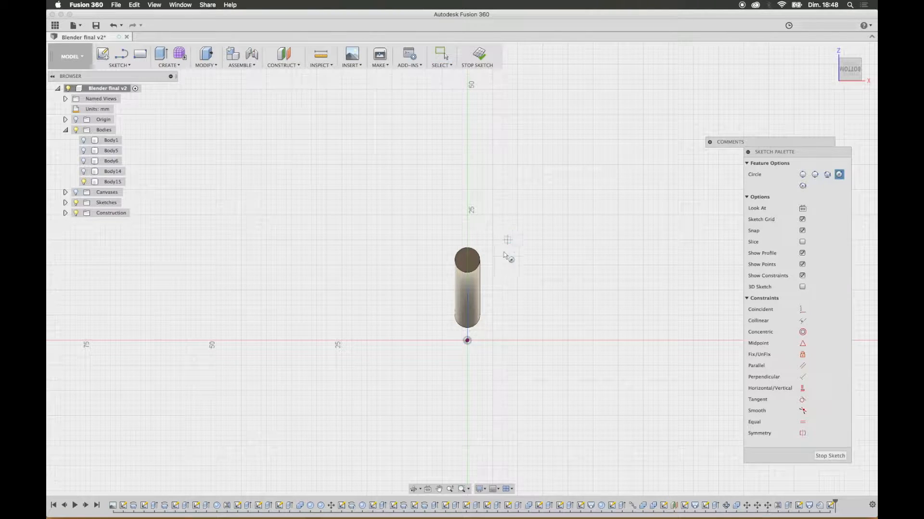
pyautogui.click(468, 260)
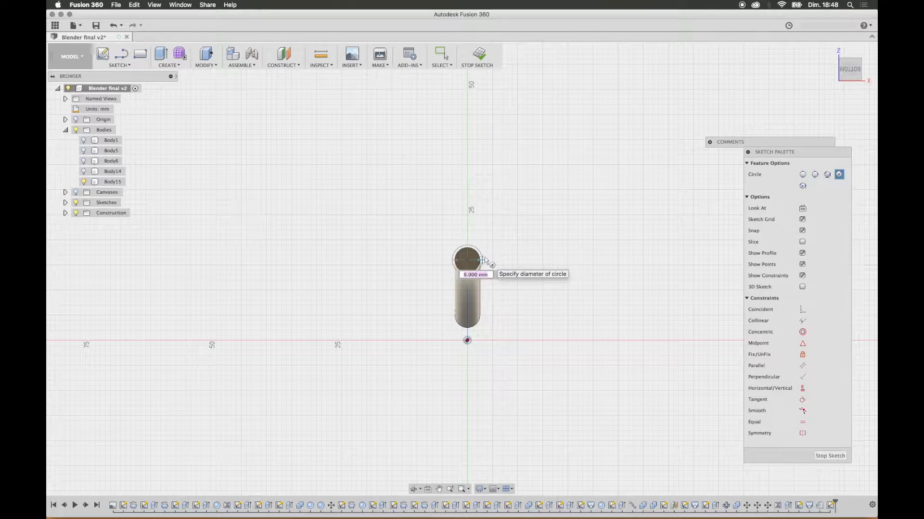
pyautogui.scroll(5, 476, 261)
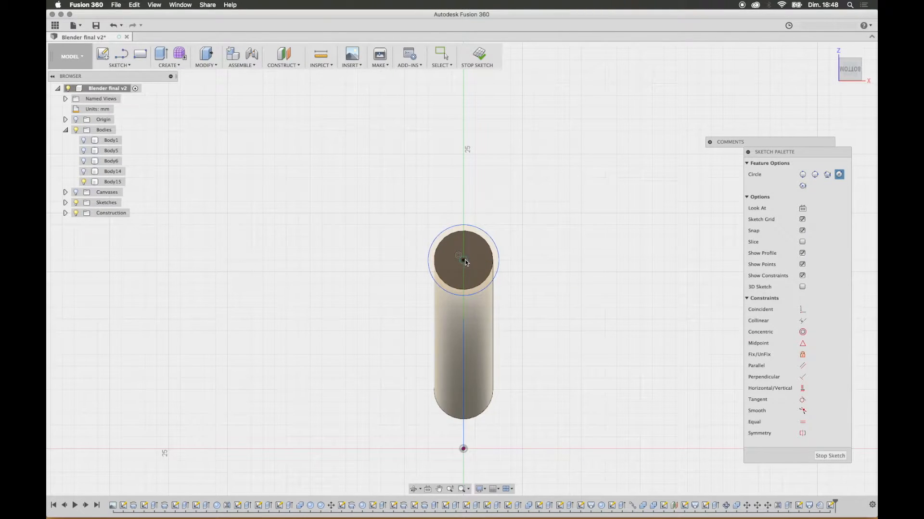
pyautogui.click(487, 262)
# Step: Extrude the two ring profiles between the sketched circles 1 mm as a New Body
pyautogui.keyDown('shift'); pyautogui.moveTo(494, 195); pyautogui.dragTo(511, 207, button='middle'); pyautogui.keyUp('shift')
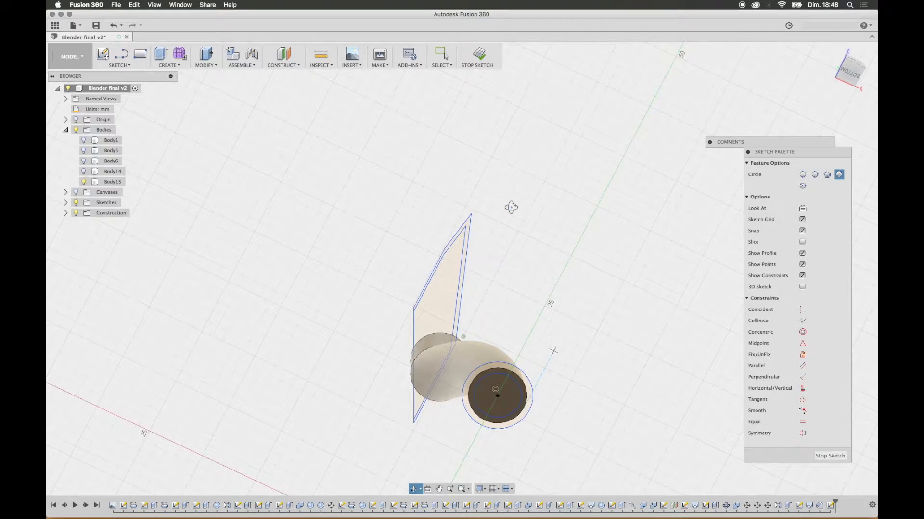
pyautogui.click(161, 54)
pyautogui.click(527, 384)
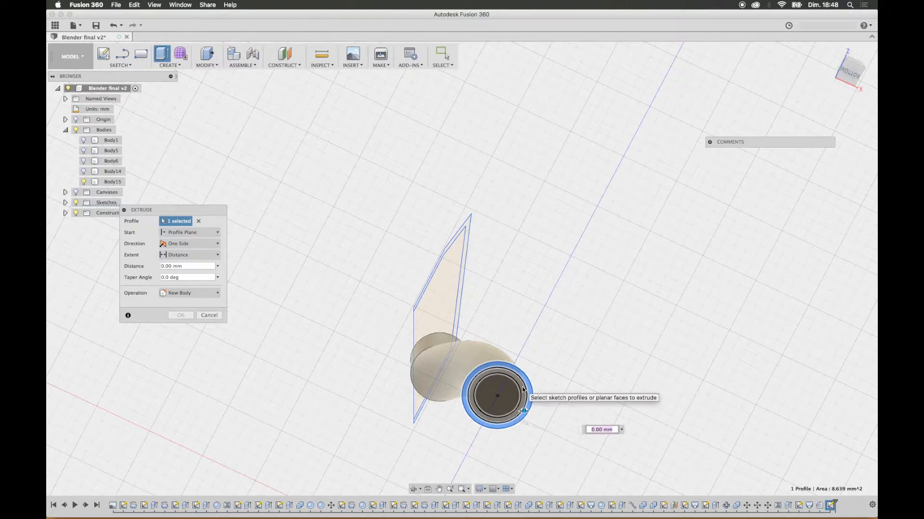
pyautogui.write('1')
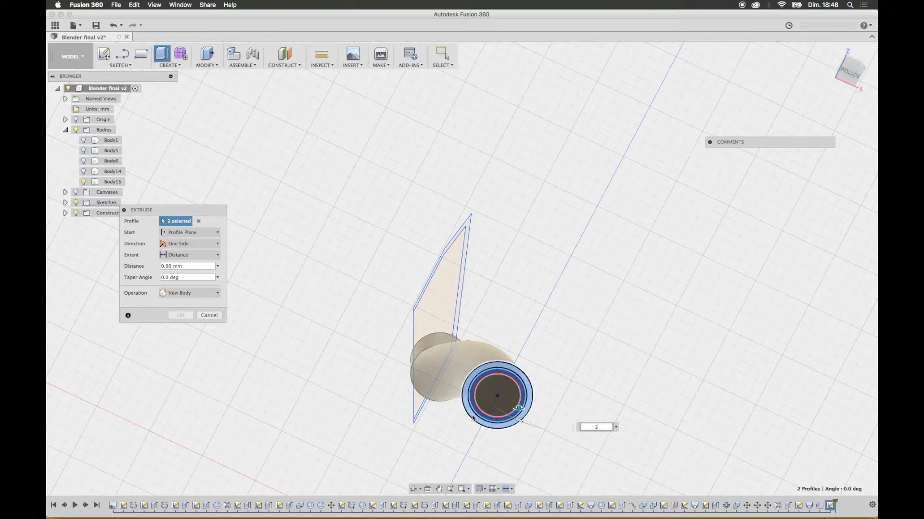
pyautogui.click(196, 294)
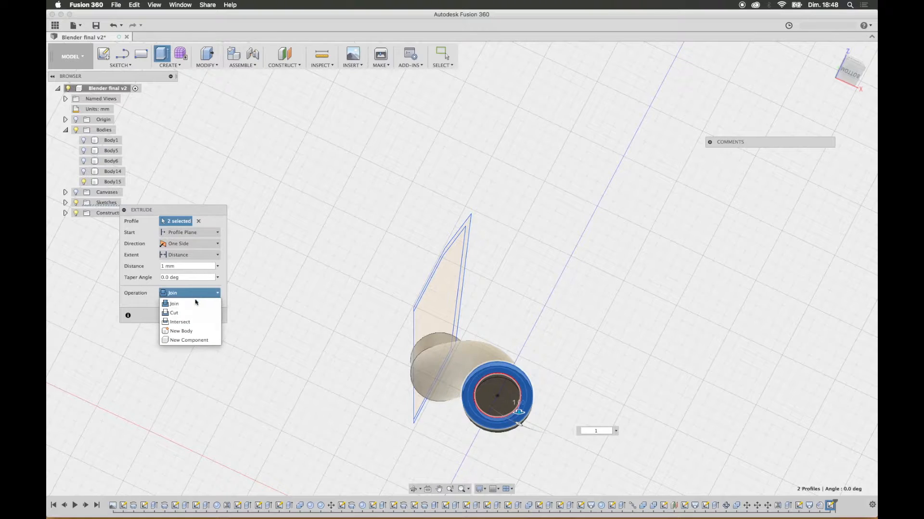
pyautogui.click(197, 332)
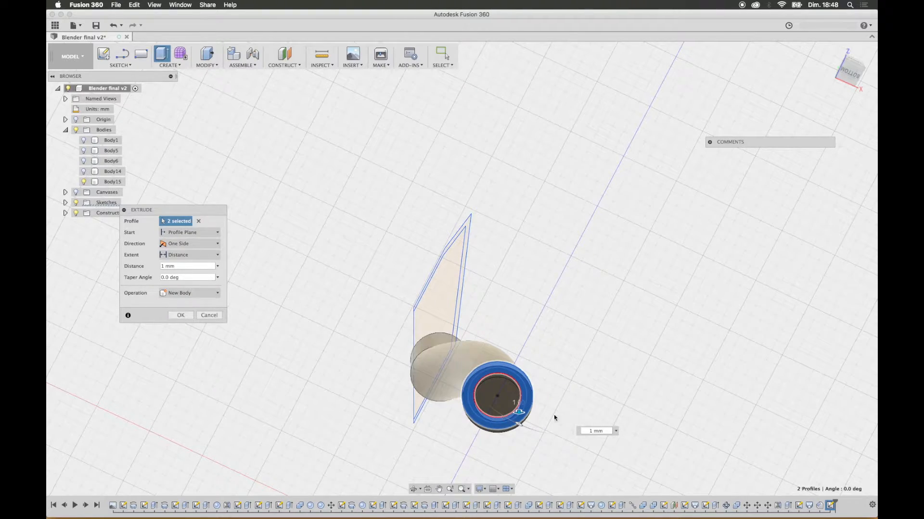
pyautogui.click(179, 317)
# Step: Start a Pattern on Path of the ring body, using the leg's centre spline as the path
pyautogui.keyDown('shift'); pyautogui.moveTo(614, 309); pyautogui.dragTo(659, 314, button='middle'); pyautogui.keyUp('shift')
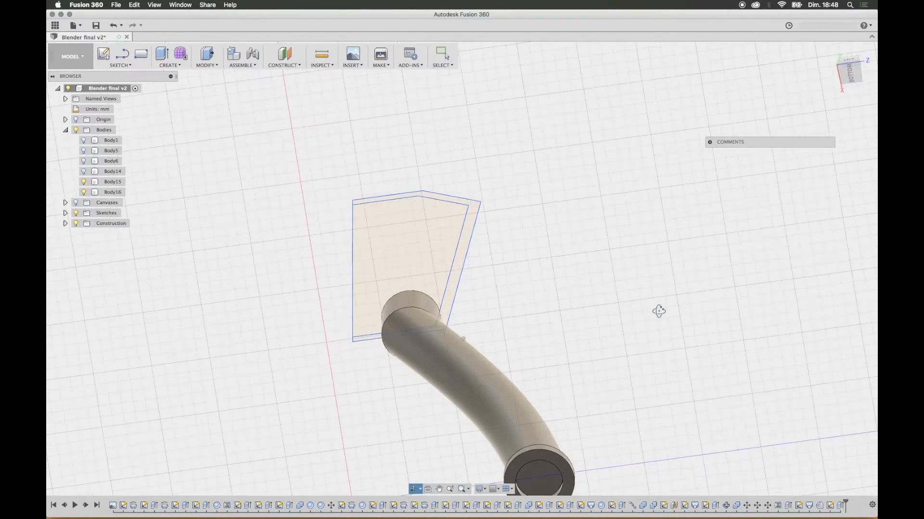
pyautogui.moveTo(498, 333); pyautogui.dragTo(512, 211, button='middle')
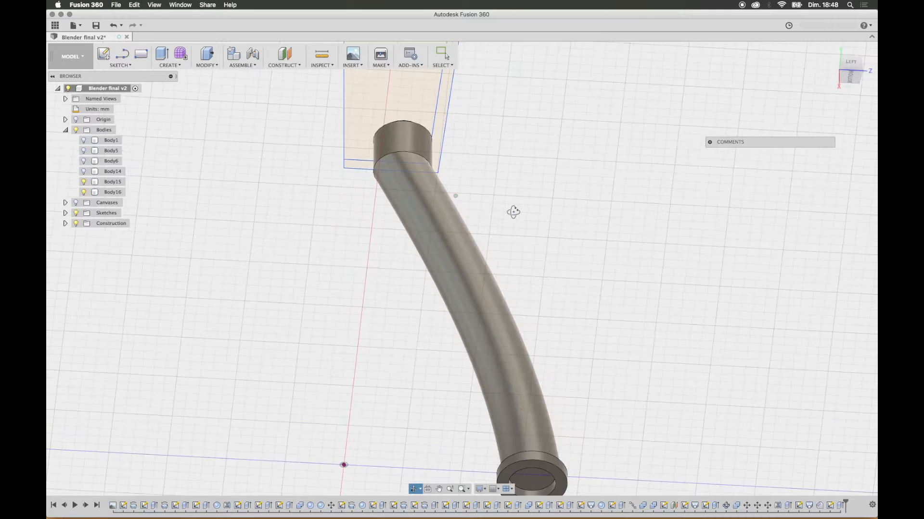
pyautogui.scroll(-5, 528, 246)
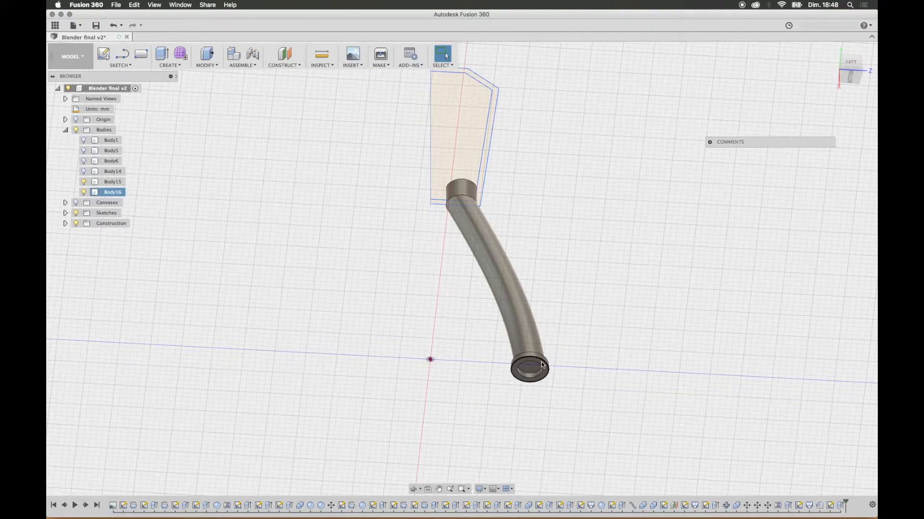
pyautogui.click(170, 65)
pyautogui.moveTo(211, 213)
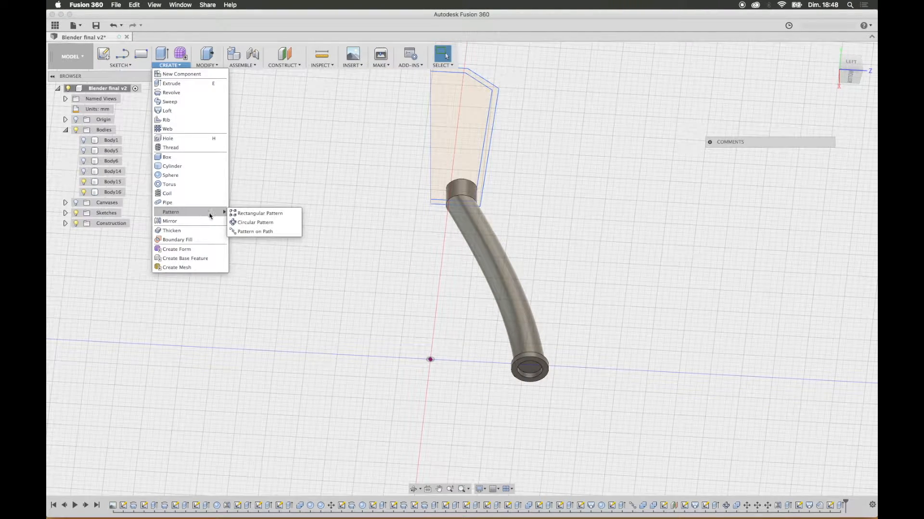
pyautogui.click(260, 232)
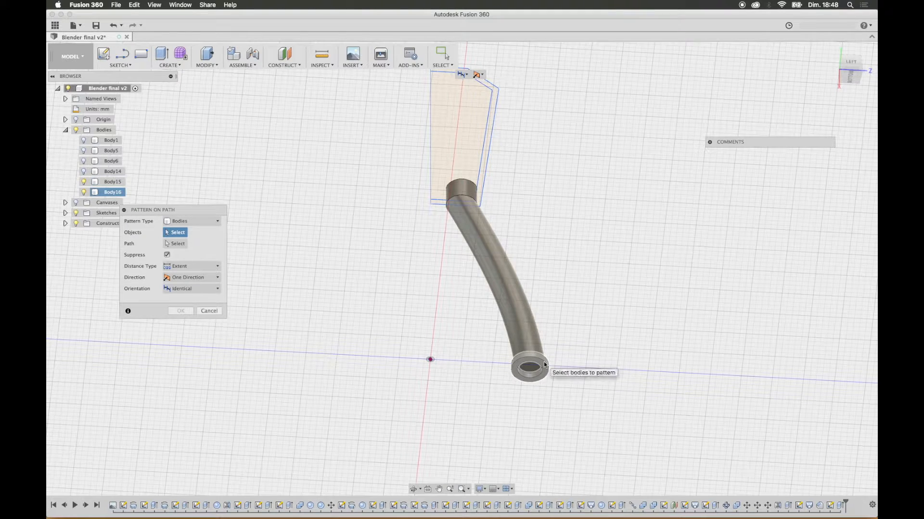
pyautogui.click(541, 364)
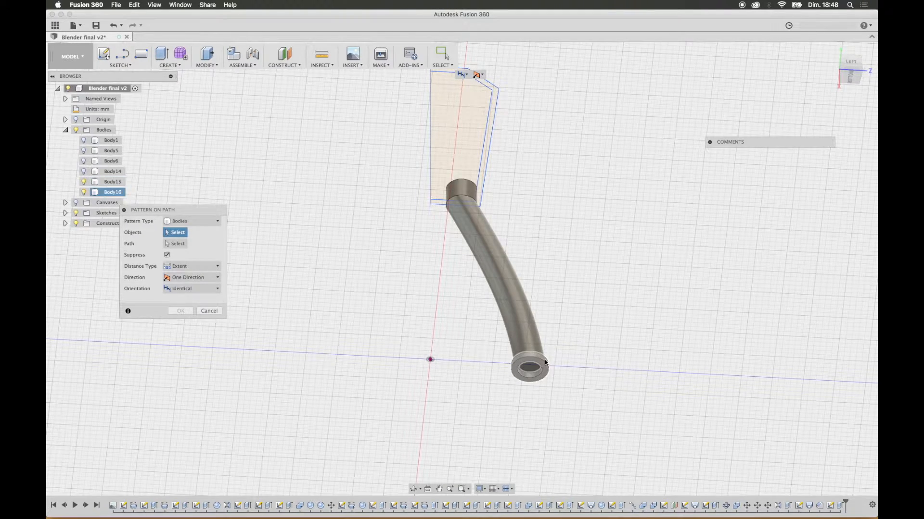
pyautogui.click(183, 245)
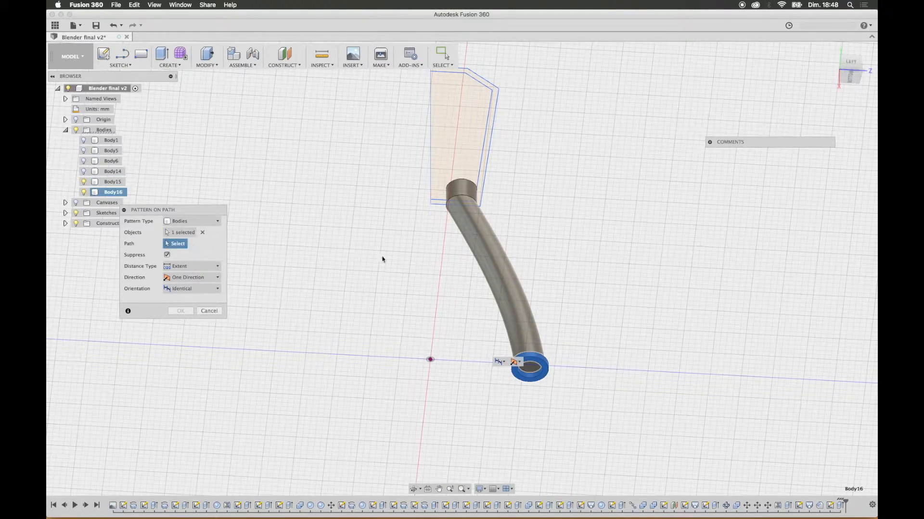
pyautogui.click(486, 259)
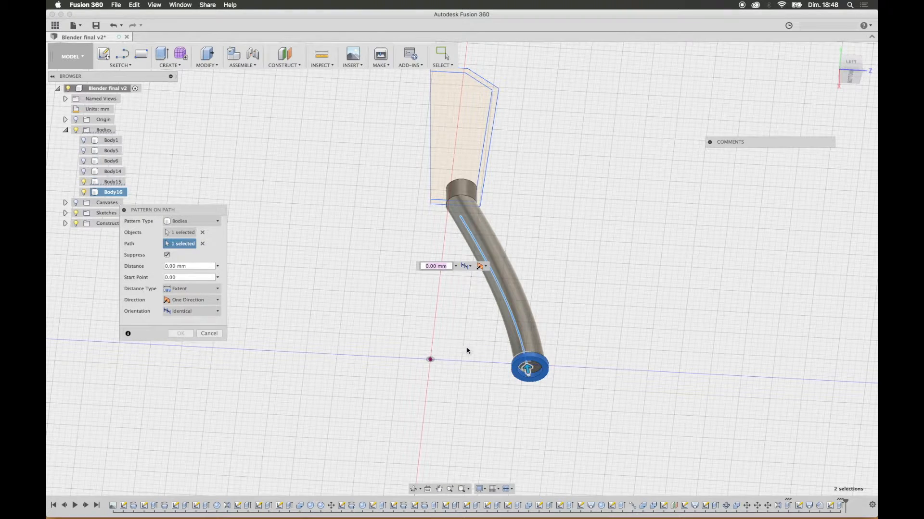
# Step: Complete the ring pattern with a quantity of 4, an extent of about 28 mm and the Path Direction orientation
pyautogui.moveTo(527, 368); pyautogui.dragTo(474, 244)
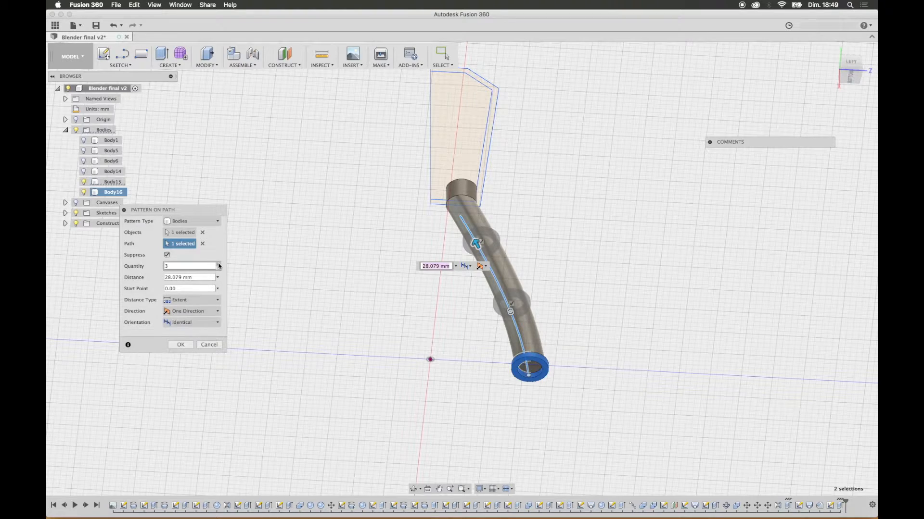
pyautogui.click(218, 264)
pyautogui.keyDown('shift'); pyautogui.moveTo(596, 232); pyautogui.dragTo(615, 257, button='middle'); pyautogui.keyUp('shift')
pyautogui.click(193, 323)
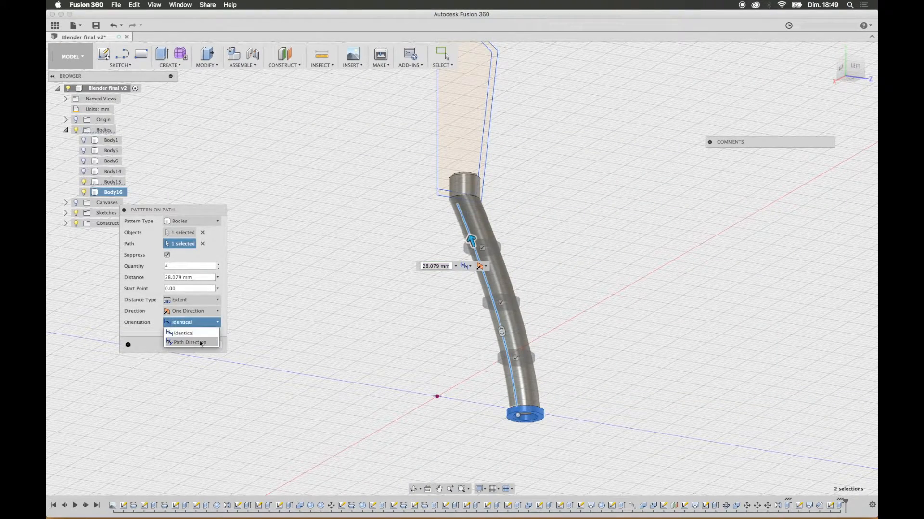
pyautogui.click(192, 342)
pyautogui.moveTo(471, 241)
pyautogui.mouseDown()
pyautogui.moveTo(465, 221)
pyautogui.moveTo(471, 239)
pyautogui.mouseUp()
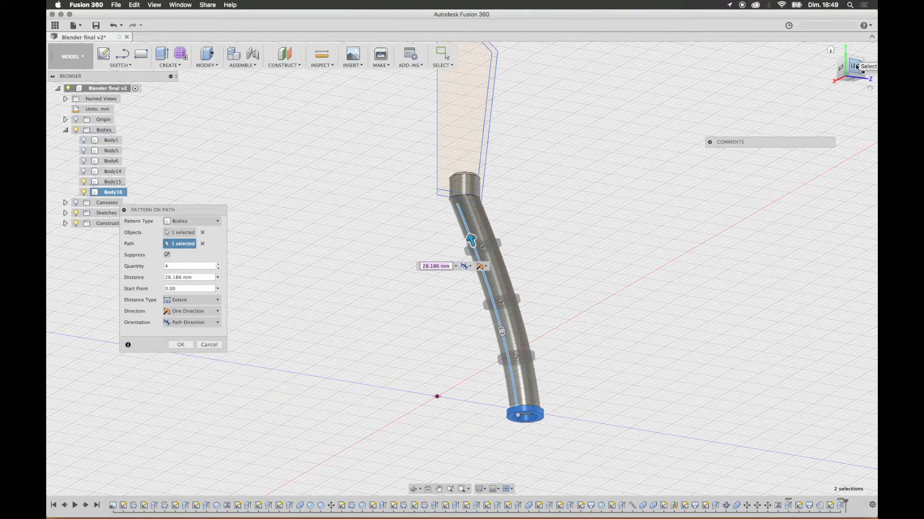
pyautogui.click(856, 67)
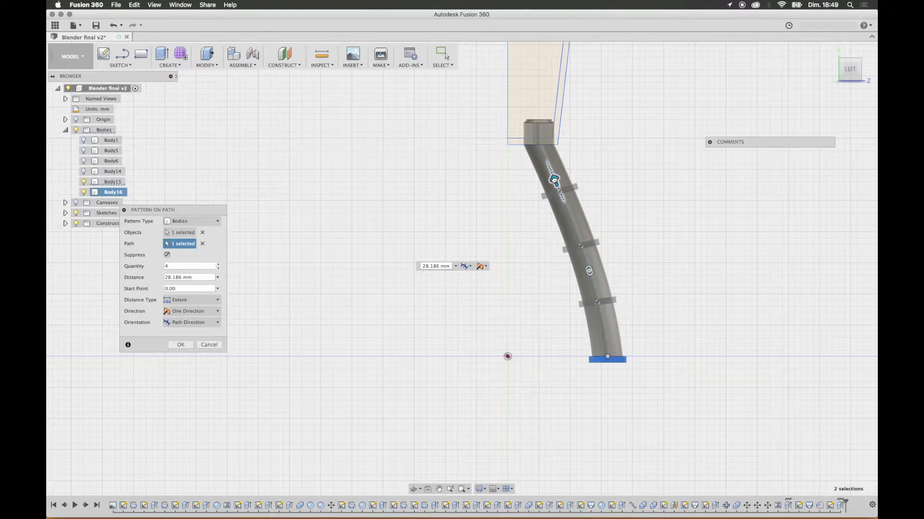
pyautogui.click(181, 345)
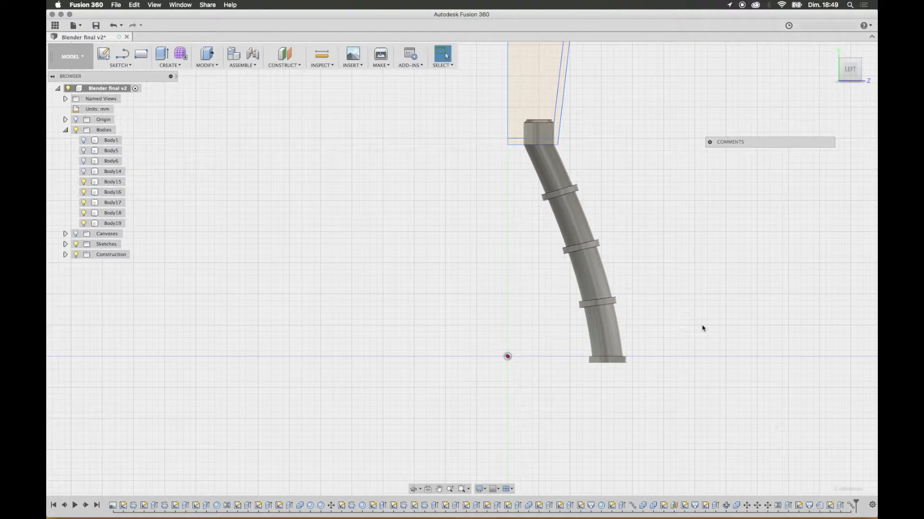
# Step: Combine the leg with its four ring bodies using the Cut operation, with the leg as target body
pyautogui.click(207, 65)
pyautogui.click(260, 137)
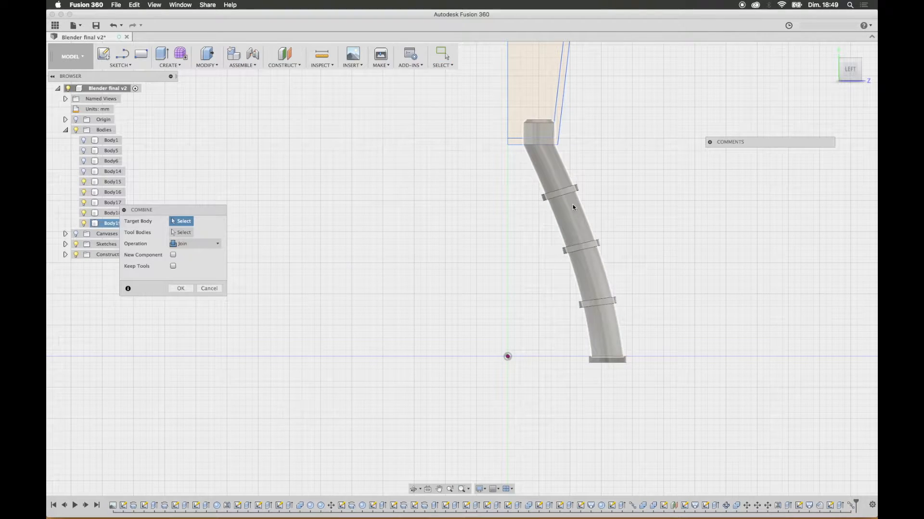
pyautogui.click(559, 176)
pyautogui.keyDown('shift'); pyautogui.moveTo(720, 203); pyautogui.dragTo(688, 218, button='middle'); pyautogui.keyUp('shift')
pyautogui.click(193, 247)
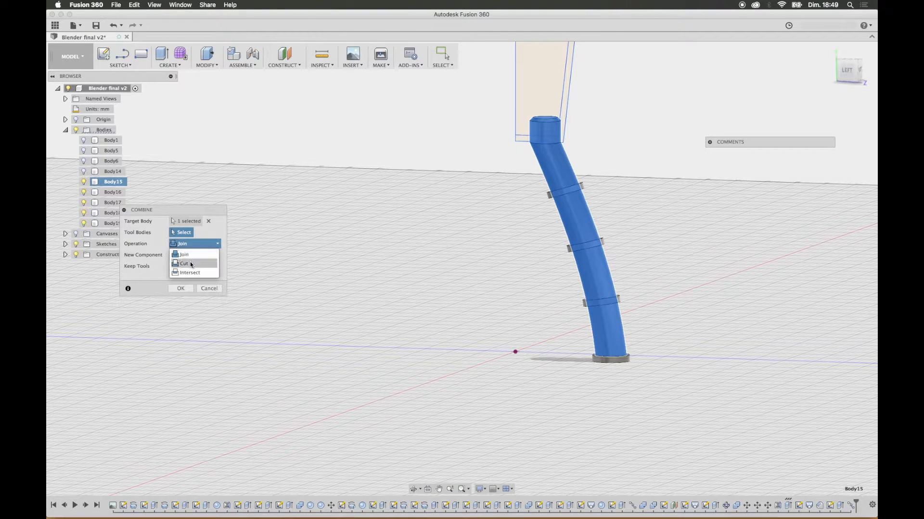
pyautogui.click(583, 185)
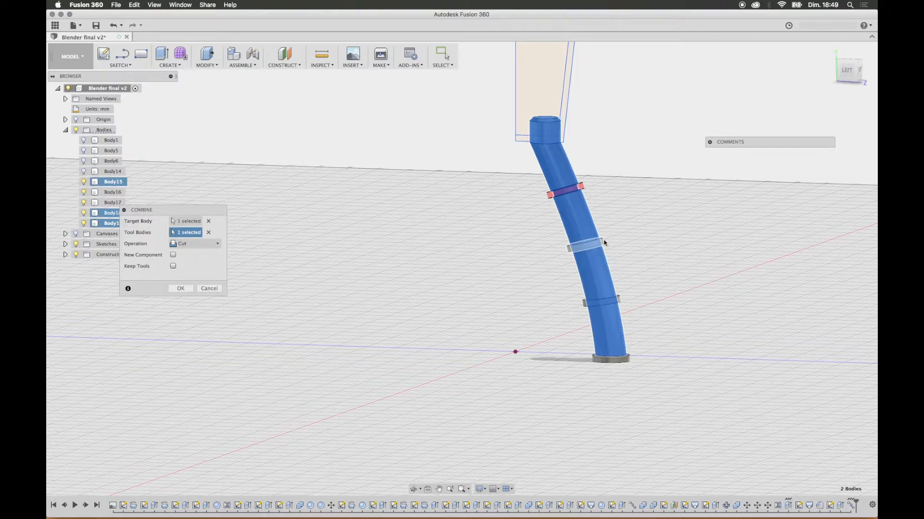
pyautogui.click(611, 253)
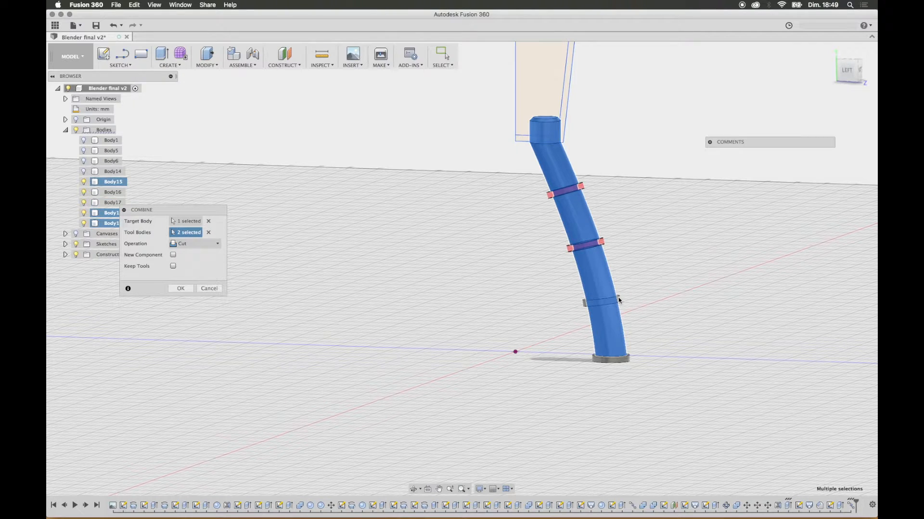
pyautogui.click(619, 297)
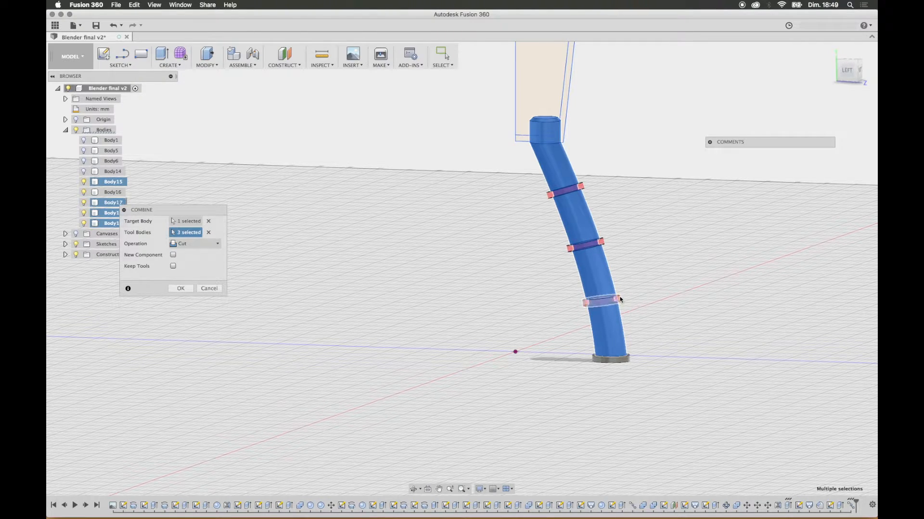
pyautogui.click(629, 359)
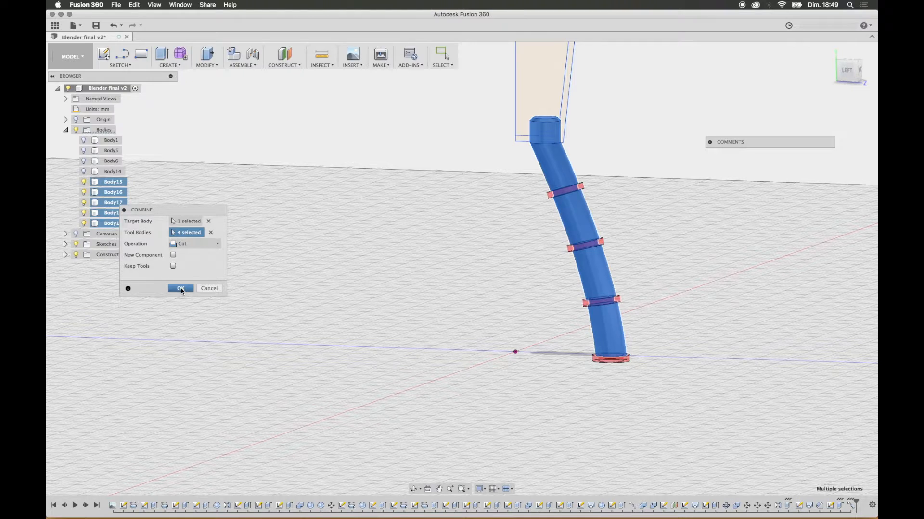
pyautogui.press('Return')
# Step: Extrude the leg's flat bottom face downward by 4 mm
pyautogui.moveTo(701, 290)
pyautogui.keyDown('shift'); pyautogui.mouseDown(button='middle')
pyautogui.moveTo(677, 278)
pyautogui.moveTo(703, 291)
pyautogui.mouseUp(button='middle'); pyautogui.keyUp('shift')
pyautogui.keyDown('shift'); pyautogui.moveTo(397, 228); pyautogui.dragTo(622, 365, button='middle'); pyautogui.keyUp('shift')
pyautogui.press('e')
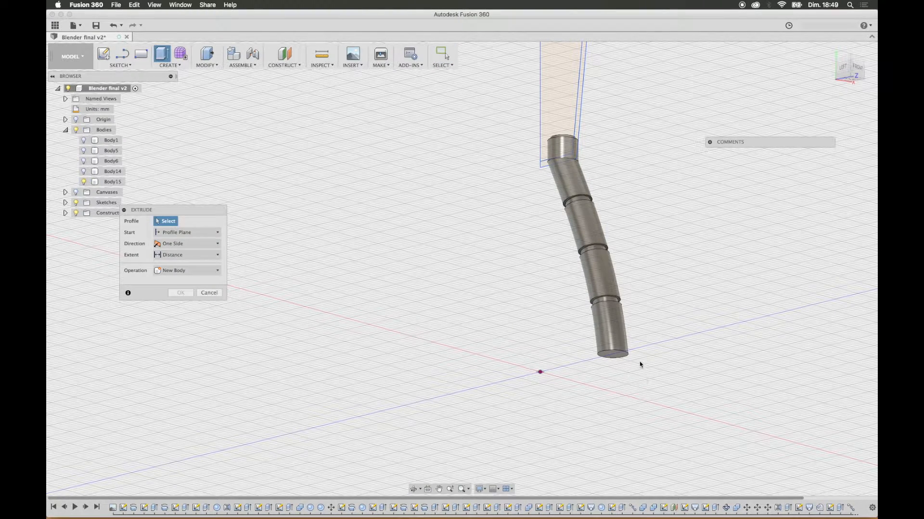
pyautogui.click(616, 355)
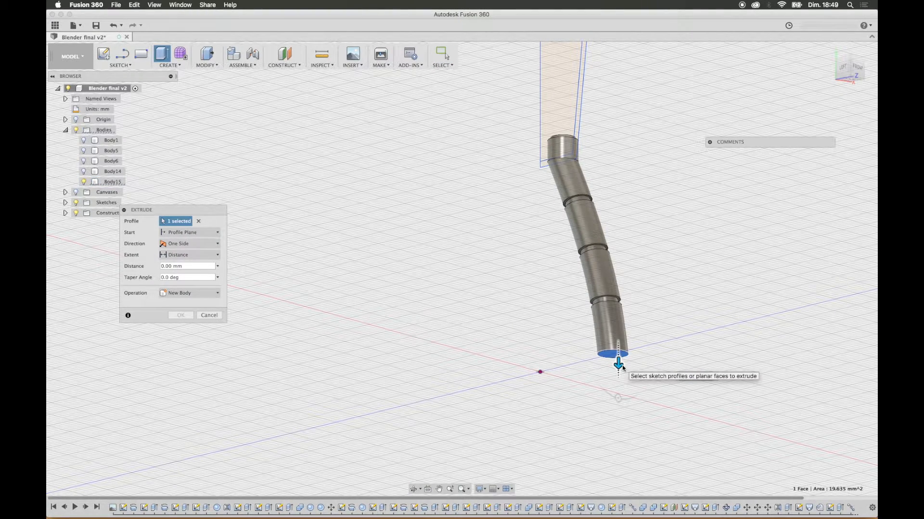
pyautogui.write('4')
pyautogui.press('Return')
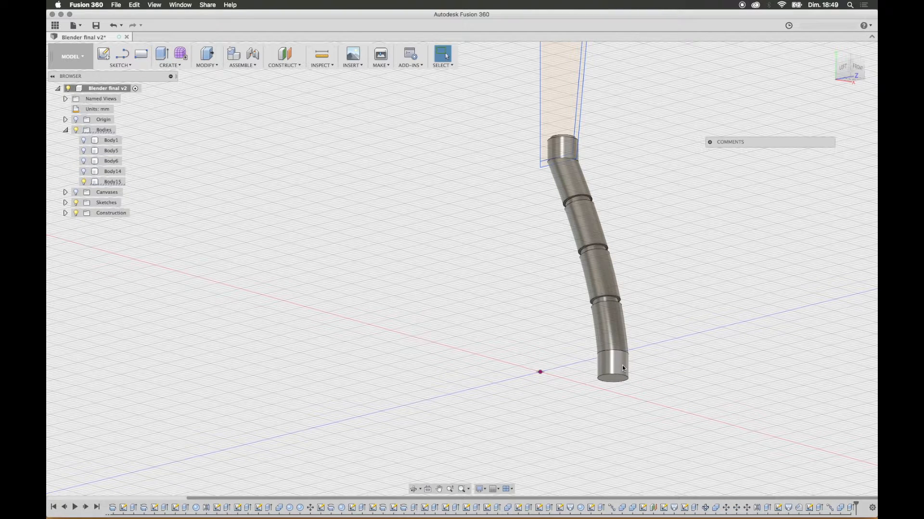
# Step: Add an equal-distance chamfer to the bottom edge of the leg's new end
pyautogui.click(205, 65)
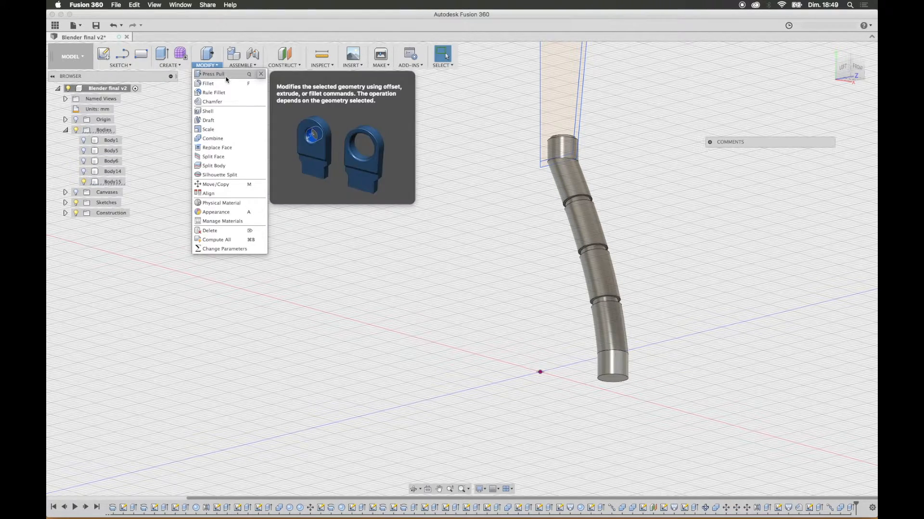
pyautogui.click(217, 95)
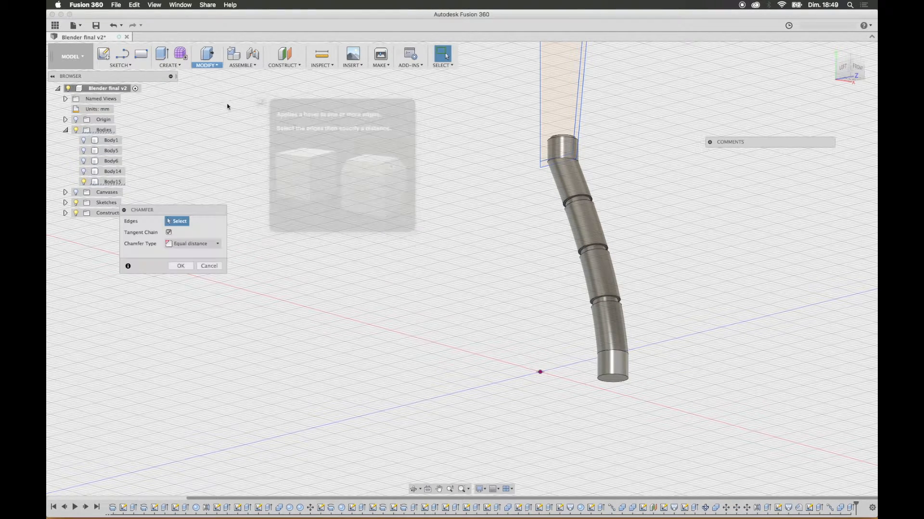
pyautogui.click(613, 380)
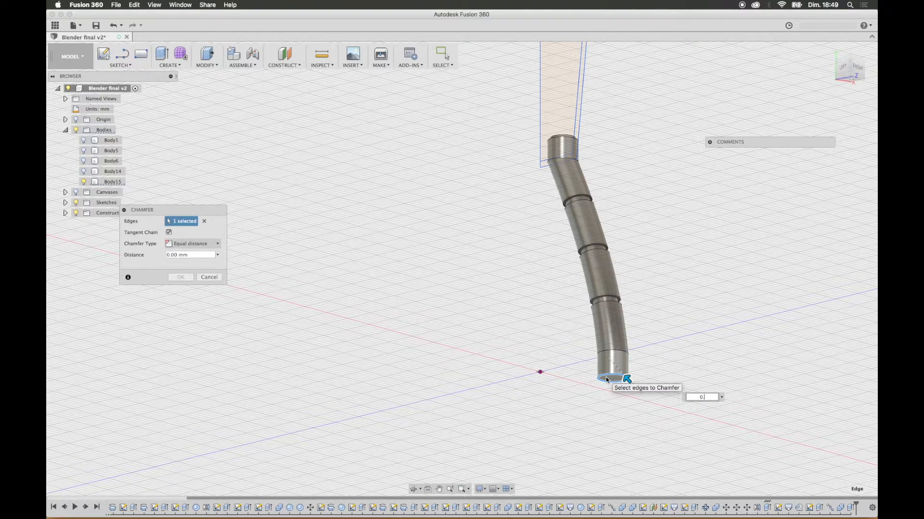
pyautogui.press('Return')
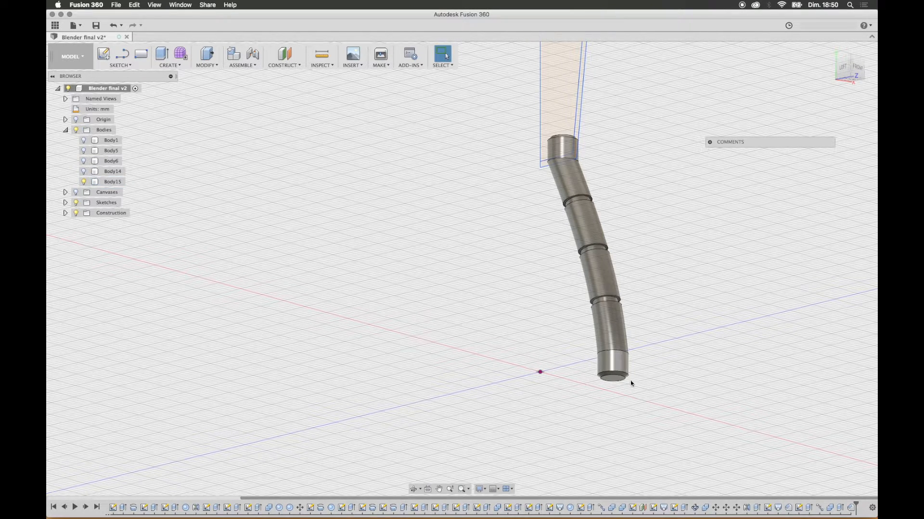
# Step: Show the hidden torso, head and arm bodies again and view the whole robot with its leg
pyautogui.keyDown('shift'); pyautogui.moveTo(687, 250); pyautogui.dragTo(705, 258, button='middle'); pyautogui.keyUp('shift')
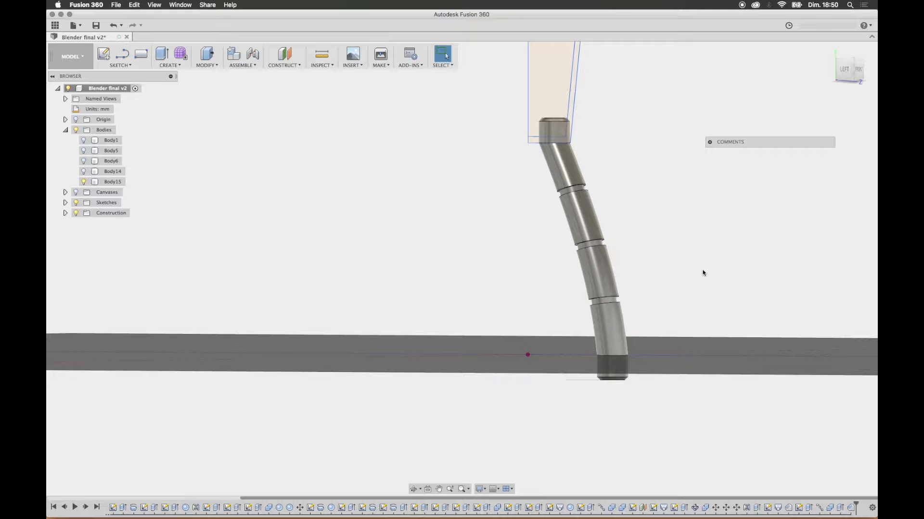
pyautogui.click(848, 72)
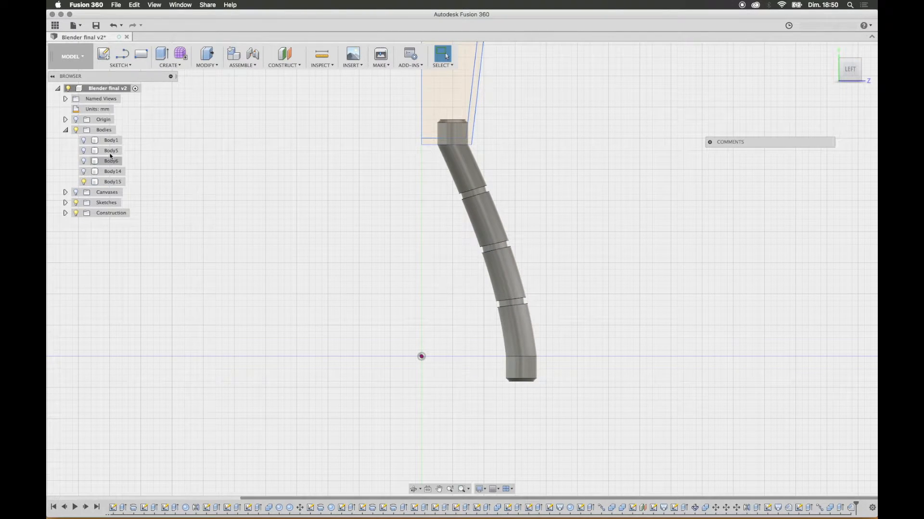
pyautogui.click(85, 140)
pyautogui.click(84, 172)
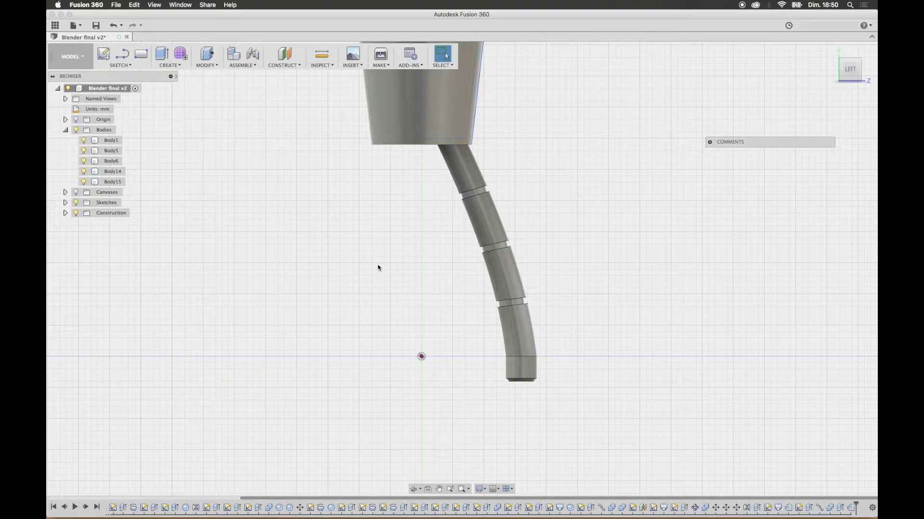
pyautogui.scroll(-8, 377, 268)
pyautogui.moveTo(377, 267)
pyautogui.keyDown('shift'); pyautogui.mouseDown(button='middle')
pyautogui.moveTo(461, 267)
pyautogui.moveTo(346, 274)
pyautogui.moveTo(389, 278)
pyautogui.mouseUp(button='middle'); pyautogui.keyUp('shift')
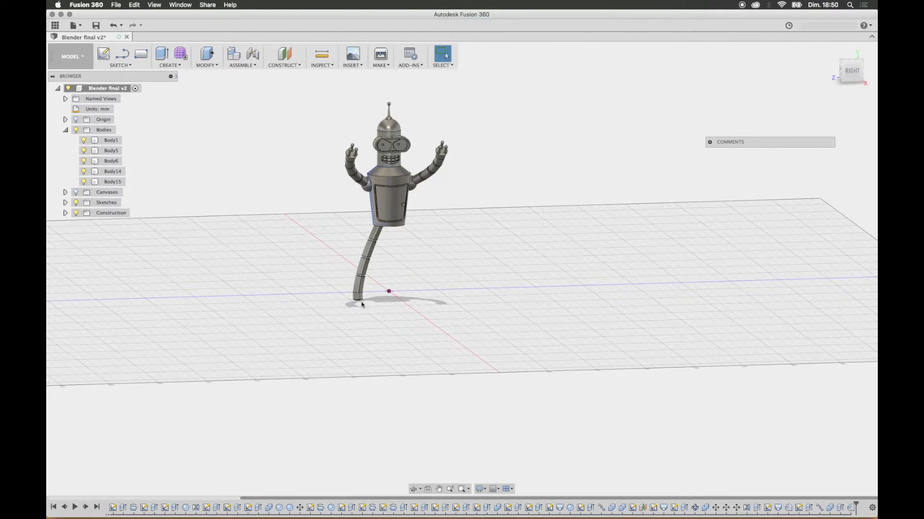
# Step: Start a new sketch on the vertical YZ plane for the foot profile
pyautogui.click(105, 54)
pyautogui.click(368, 262)
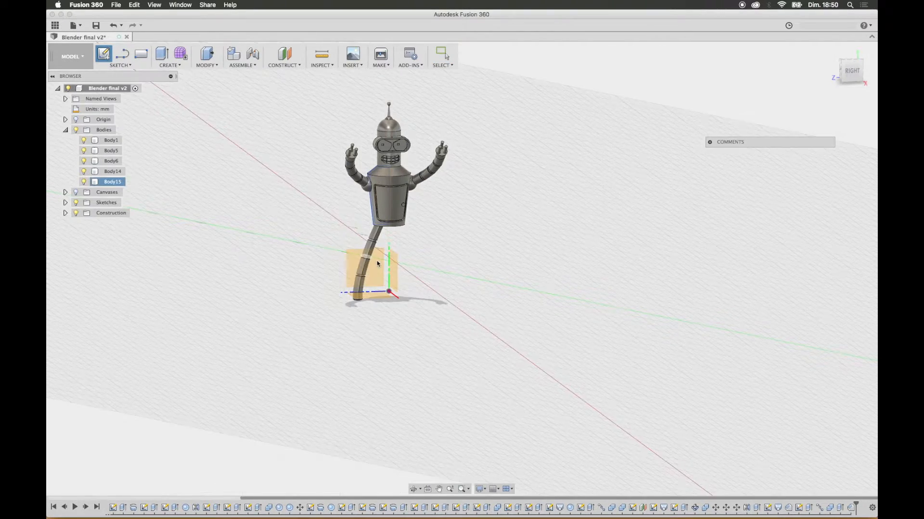
pyautogui.moveTo(507, 319)
pyautogui.keyDown('shift'); pyautogui.mouseDown(button='middle')
pyautogui.moveTo(567, 321)
pyautogui.moveTo(517, 322)
pyautogui.mouseUp(button='middle'); pyautogui.keyUp('shift')
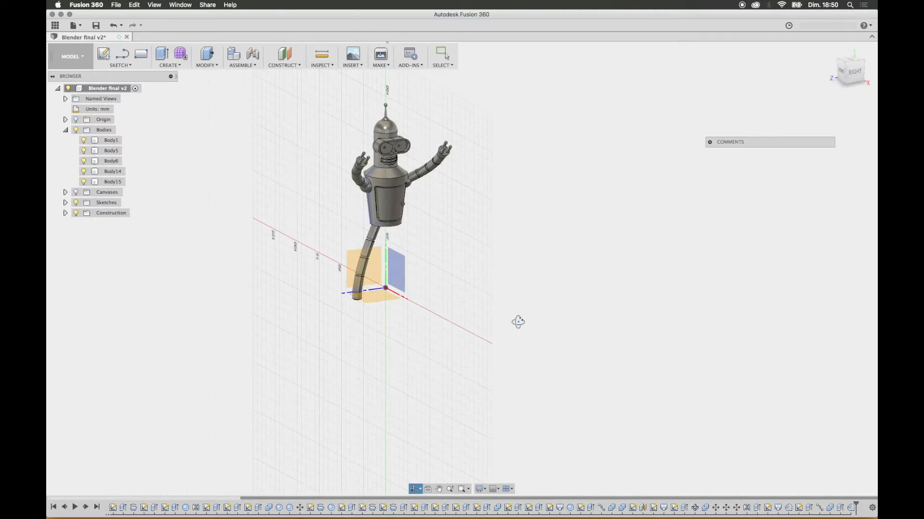
pyautogui.click(375, 268)
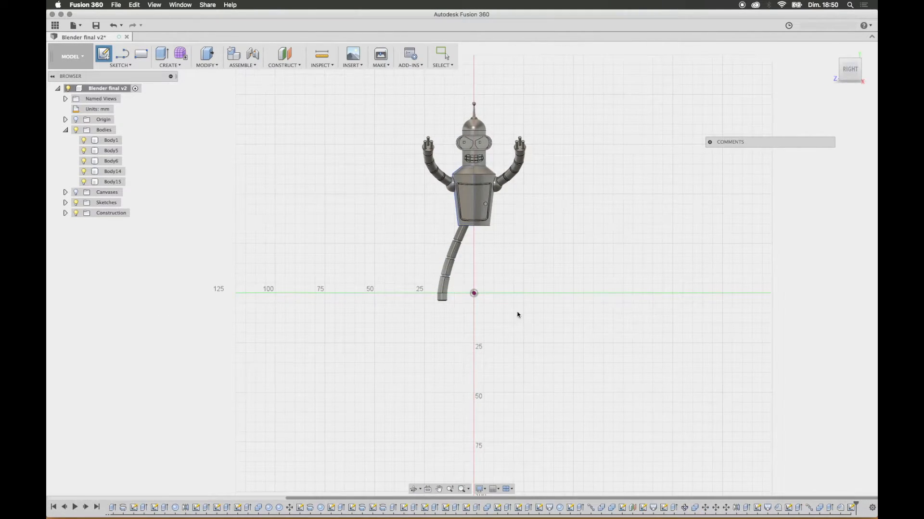
pyautogui.scroll(3, 449, 293)
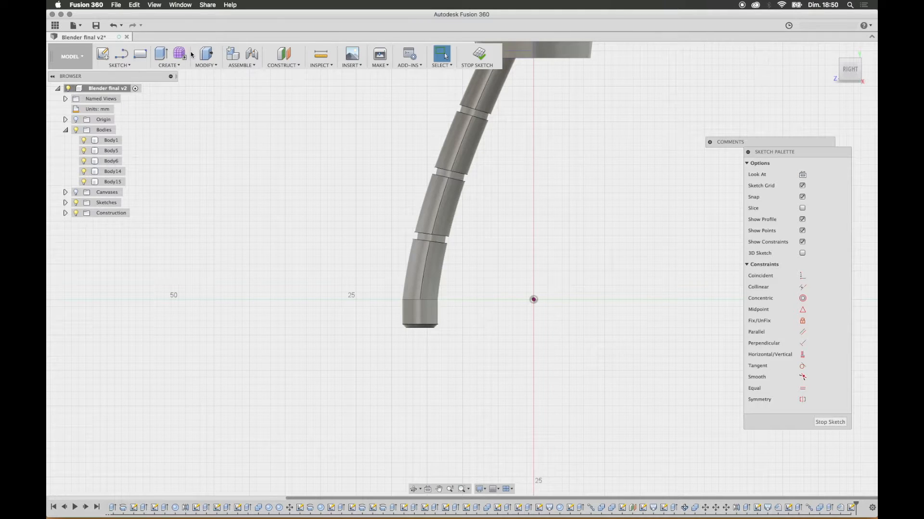
# Step: Sketch a line from the leg's bottom centre out to its outer side, then up to the seam above the extruded end
pyautogui.click(122, 53)
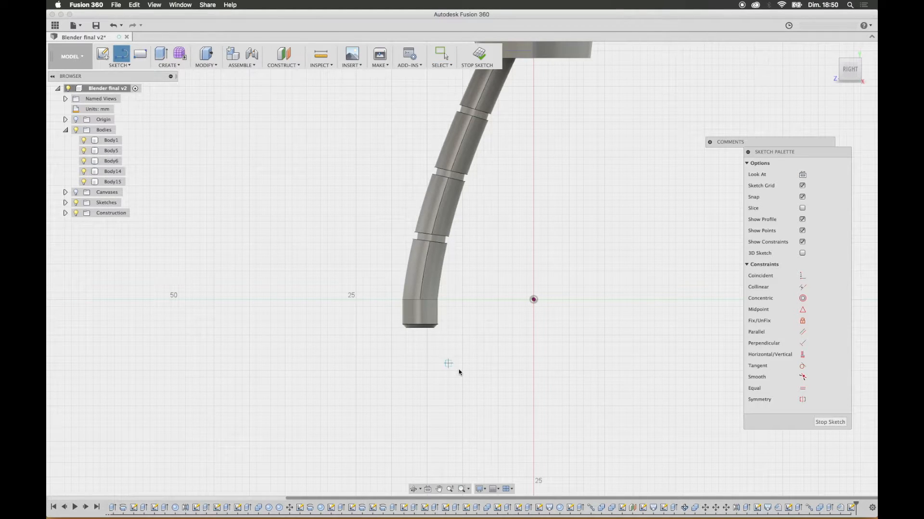
pyautogui.scroll(5, 445, 329)
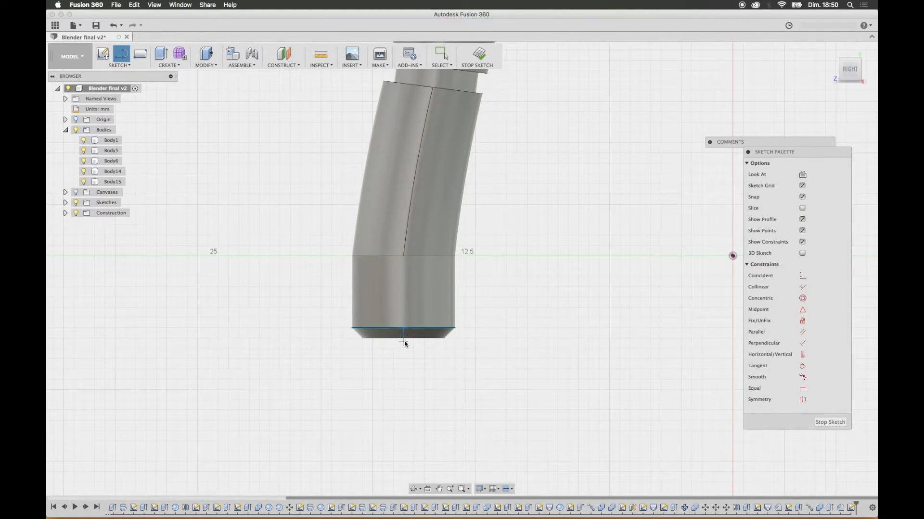
pyautogui.click(403, 338)
pyautogui.click(351, 338)
pyautogui.click(352, 257)
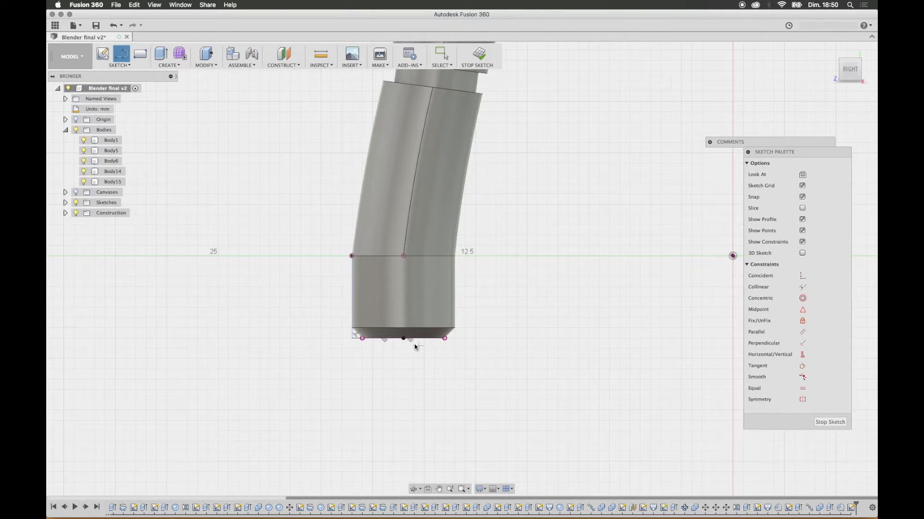
# Step: Sketch a line about 1 mm down from the leg's bottom centre, followed by a horizontal base line about 10 mm outward
pyautogui.click(404, 340)
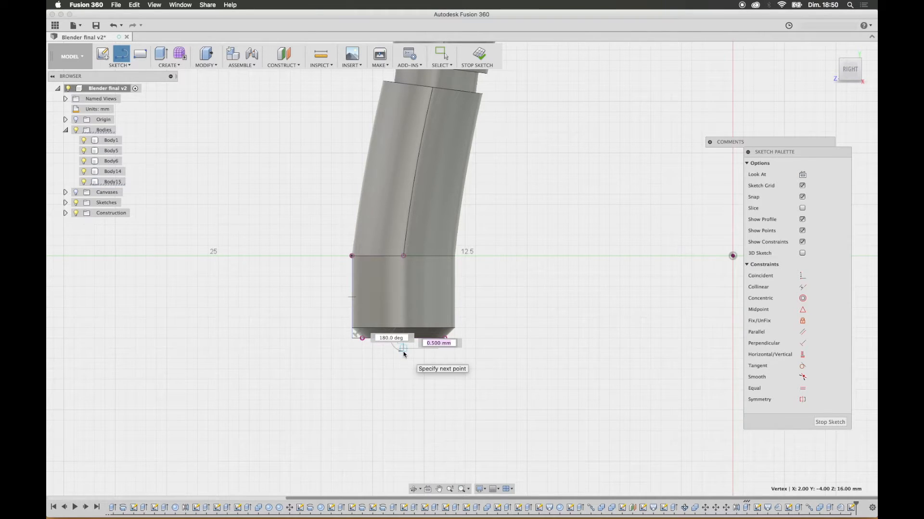
pyautogui.click(403, 358)
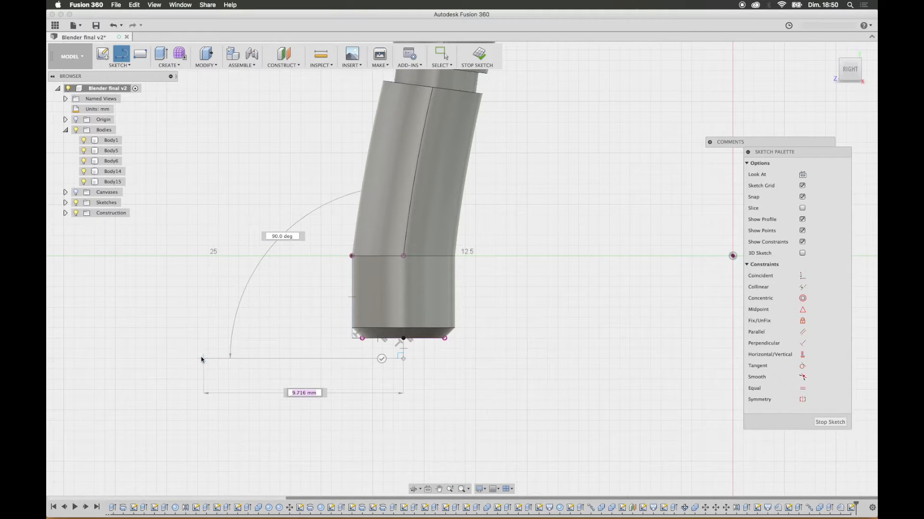
pyautogui.click(198, 358)
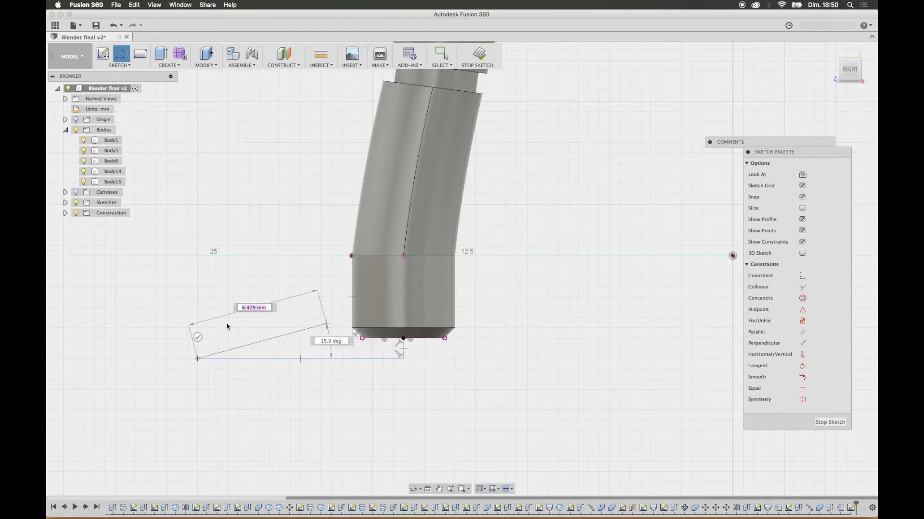
pyautogui.press('Escape')
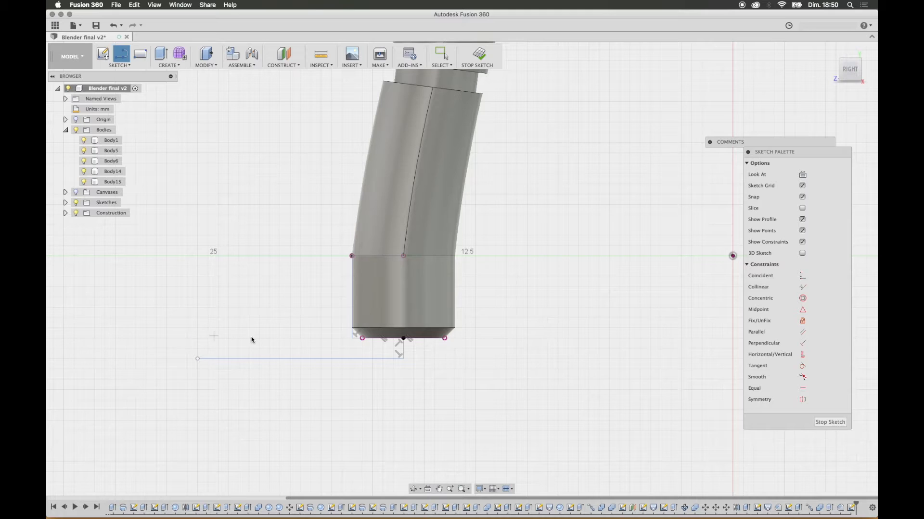
# Step: Close the foot profile with a bulging 3-point arc from the base line's outer end to the top of the vertical line
pyautogui.click(119, 65)
pyautogui.moveTo(128, 114)
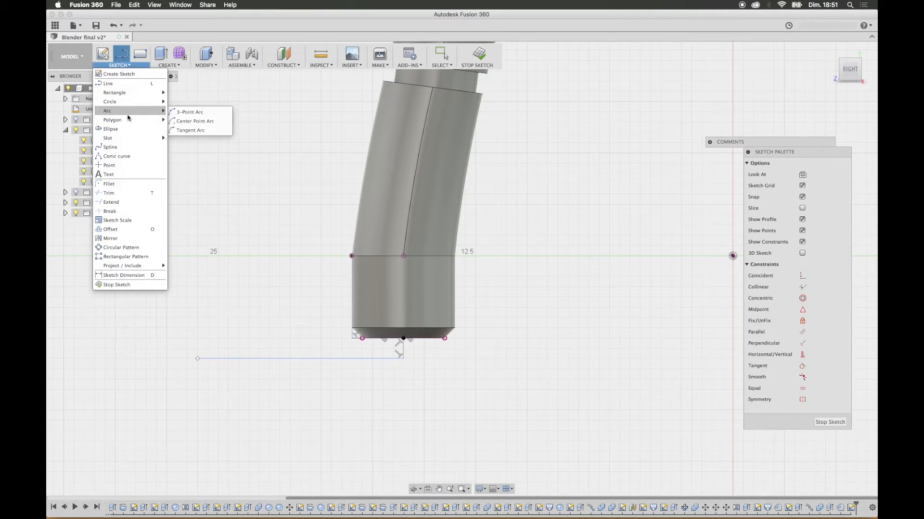
pyautogui.click(179, 121)
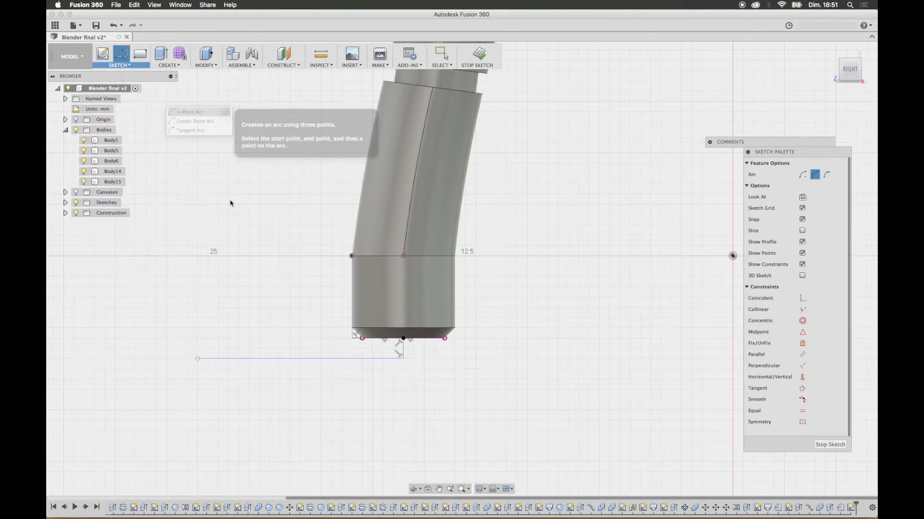
pyautogui.click(197, 359)
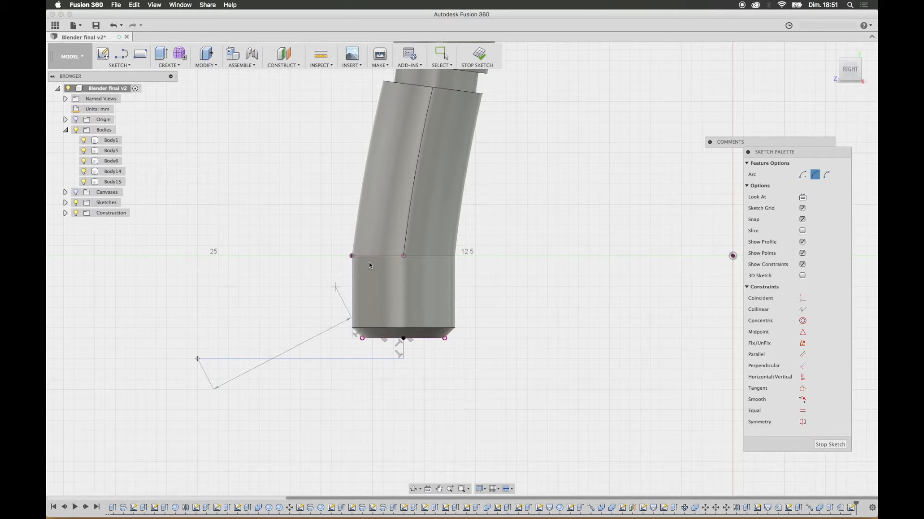
pyautogui.click(351, 256)
pyautogui.click(291, 267)
pyautogui.click(301, 271)
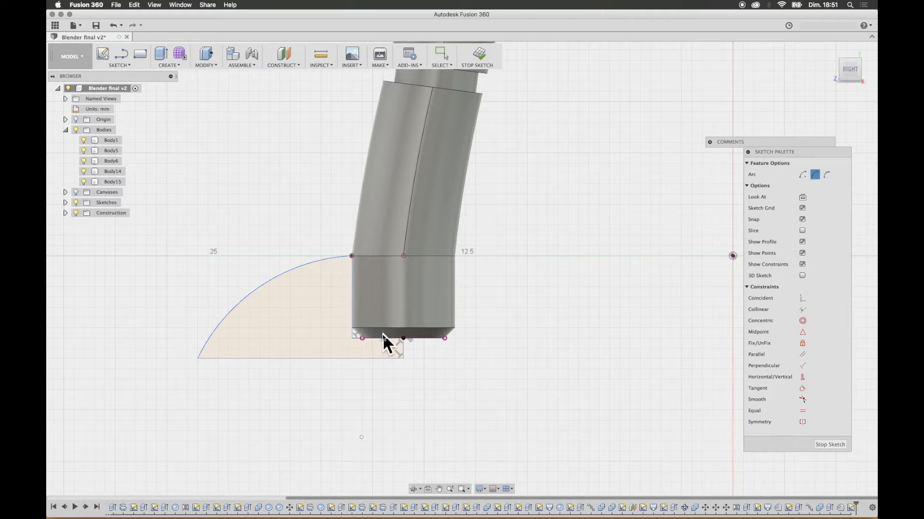
# Step: Revolve the closed foot profile 360° around its short vertical line at the leg's centre as a new body
pyautogui.moveTo(322, 329)
pyautogui.keyDown('shift'); pyautogui.mouseDown(button='middle')
pyautogui.moveTo(342, 325)
pyautogui.moveTo(396, 358)
pyautogui.mouseUp(button='middle'); pyautogui.keyUp('shift')
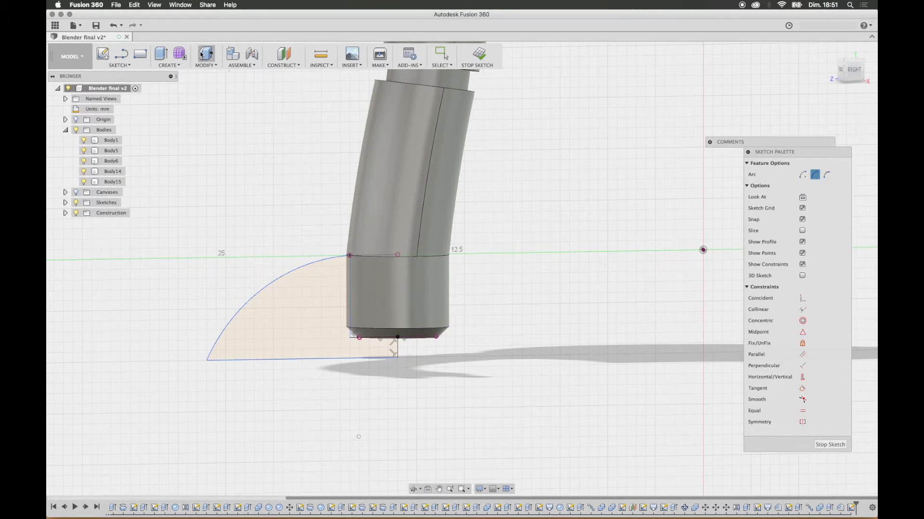
pyautogui.click(174, 66)
pyautogui.click(176, 91)
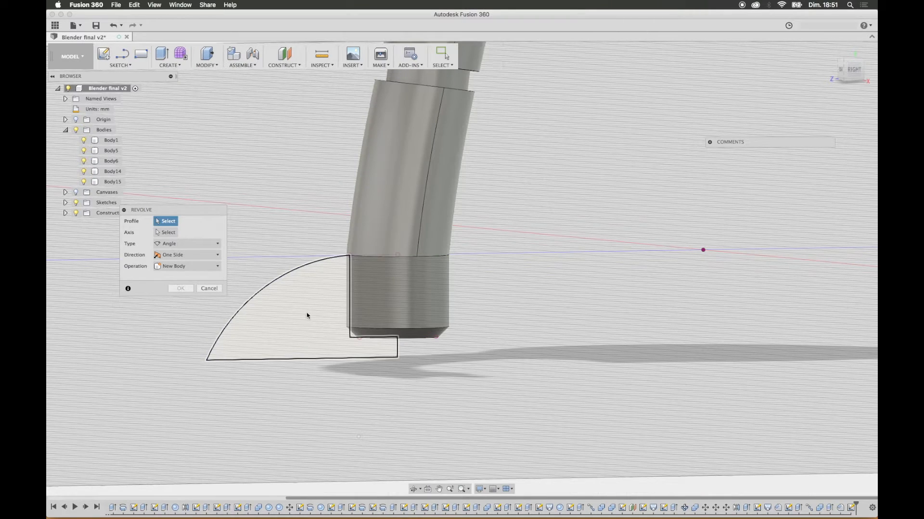
pyautogui.click(284, 301)
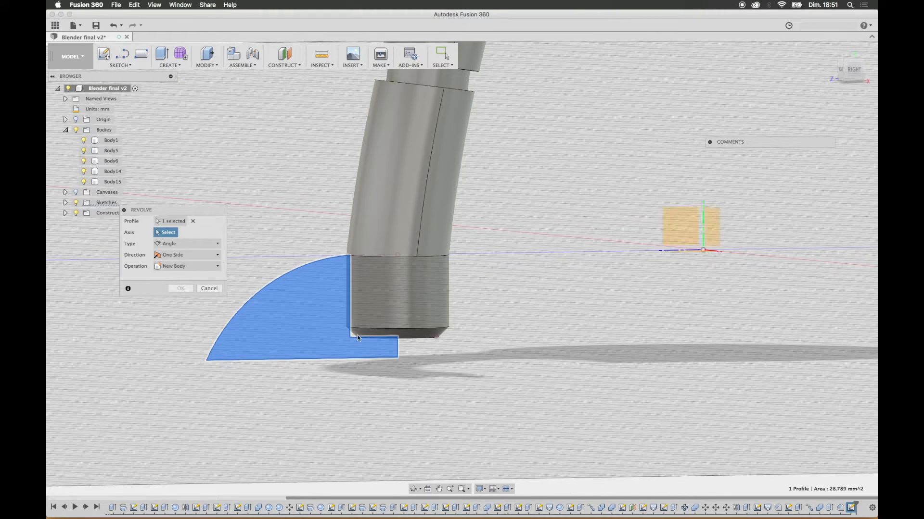
pyautogui.click(398, 349)
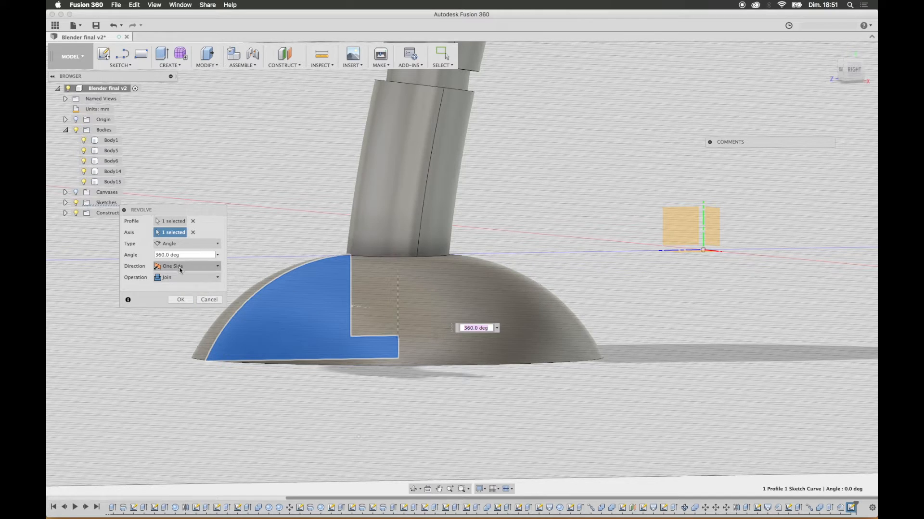
pyautogui.click(172, 278)
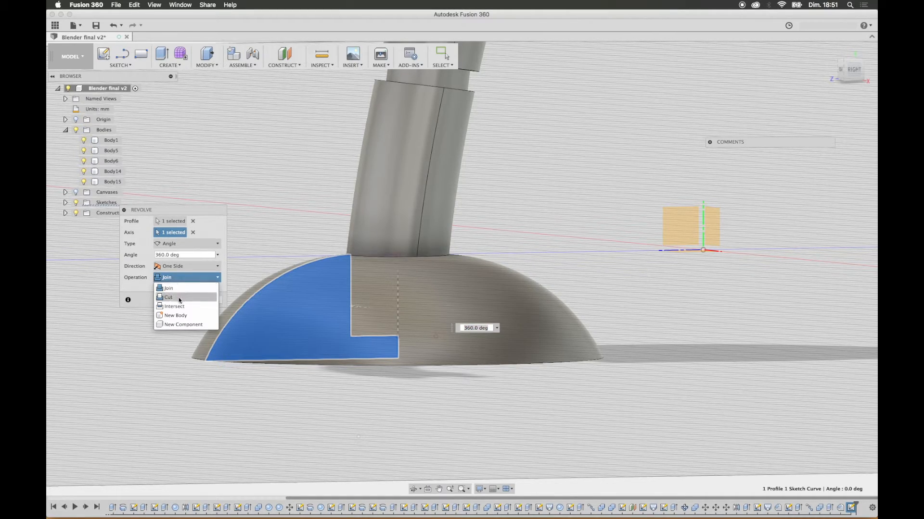
pyautogui.click(180, 316)
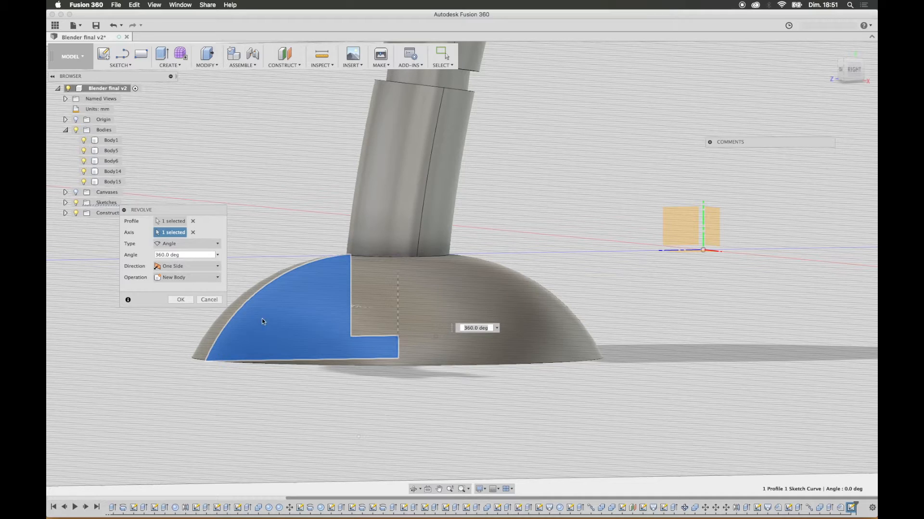
pyautogui.click(181, 300)
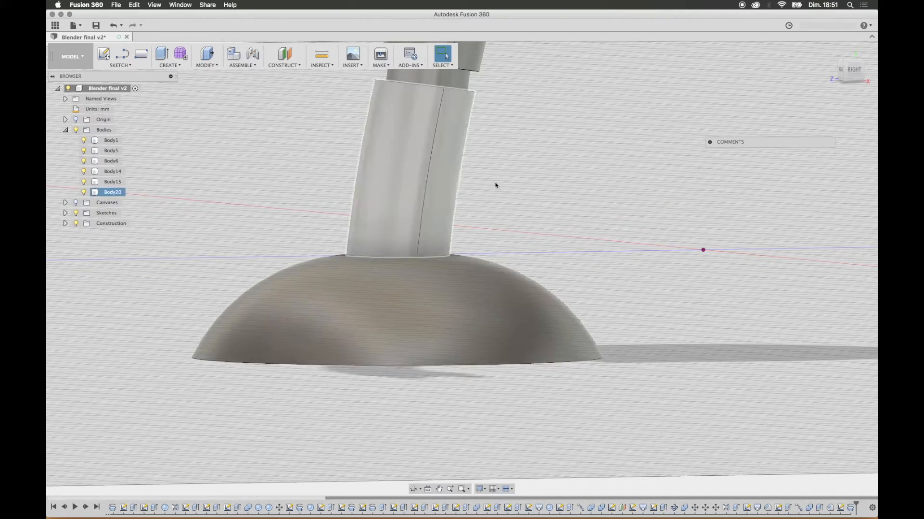
# Step: Mirror the leg body across the vertical XY origin plane to create the opposite leg
pyautogui.moveTo(495, 186)
pyautogui.keyDown('shift'); pyautogui.mouseDown(button='middle')
pyautogui.moveTo(512, 178)
pyautogui.moveTo(509, 186)
pyautogui.mouseUp(button='middle'); pyautogui.keyUp('shift')
pyautogui.scroll(-10, 509, 184)
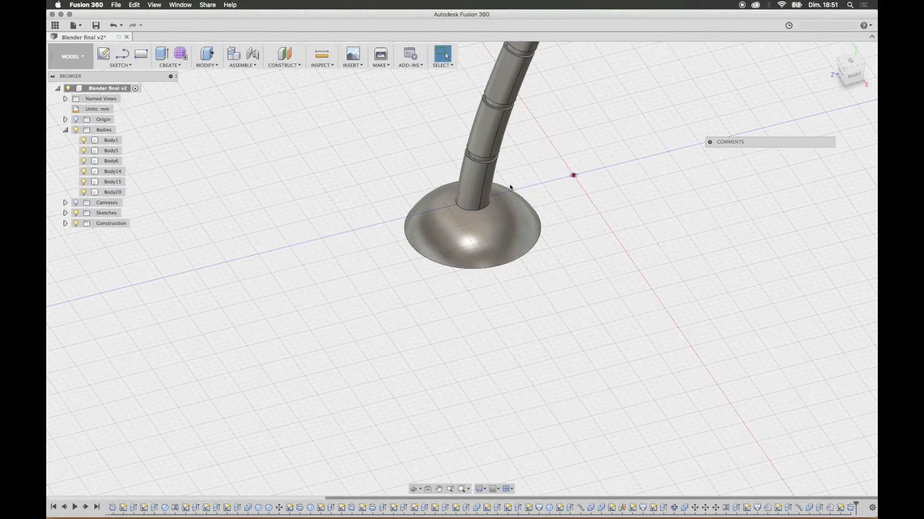
pyautogui.keyDown('shift'); pyautogui.moveTo(564, 200); pyautogui.dragTo(581, 204, button='middle'); pyautogui.keyUp('shift')
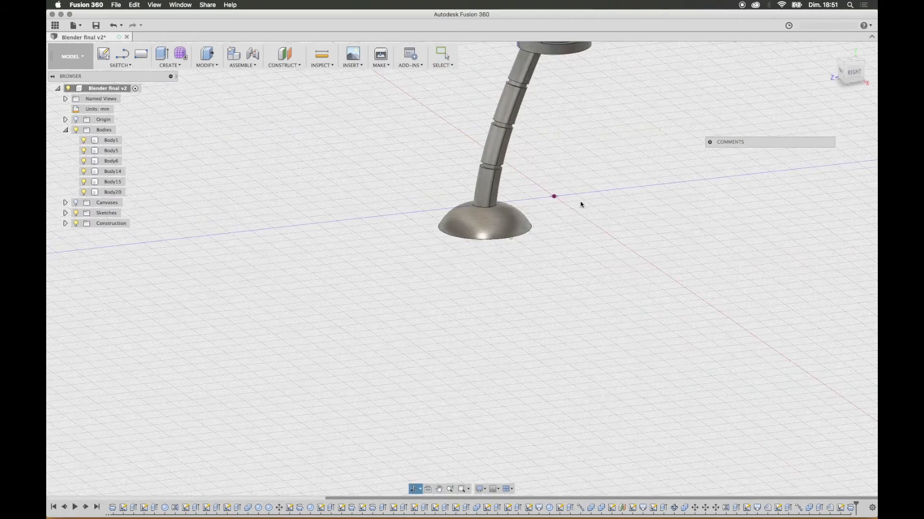
pyautogui.scroll(-5, 583, 205)
pyautogui.moveTo(601, 145); pyautogui.dragTo(570, 277, button='middle')
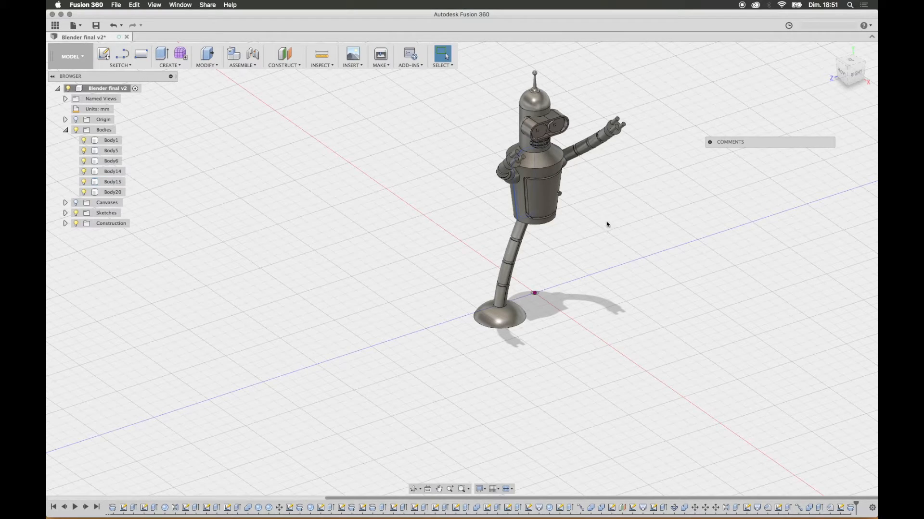
pyautogui.click(169, 65)
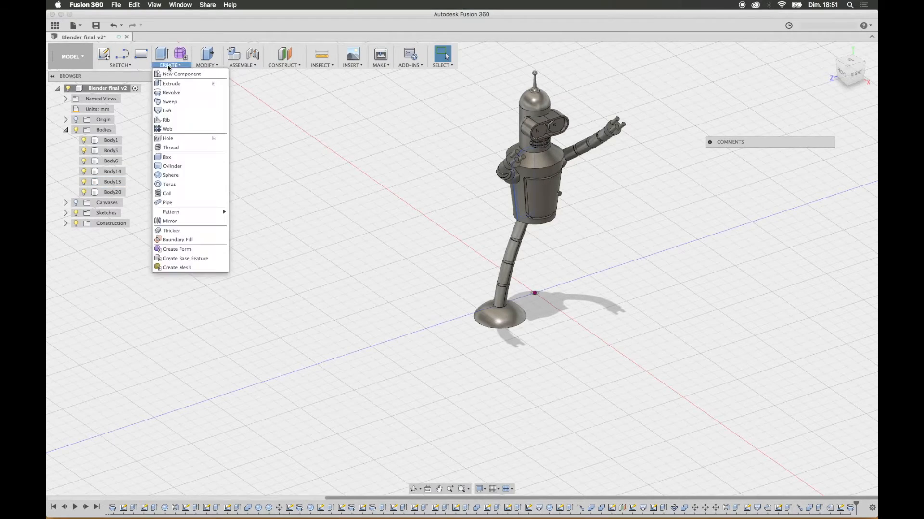
pyautogui.click(188, 222)
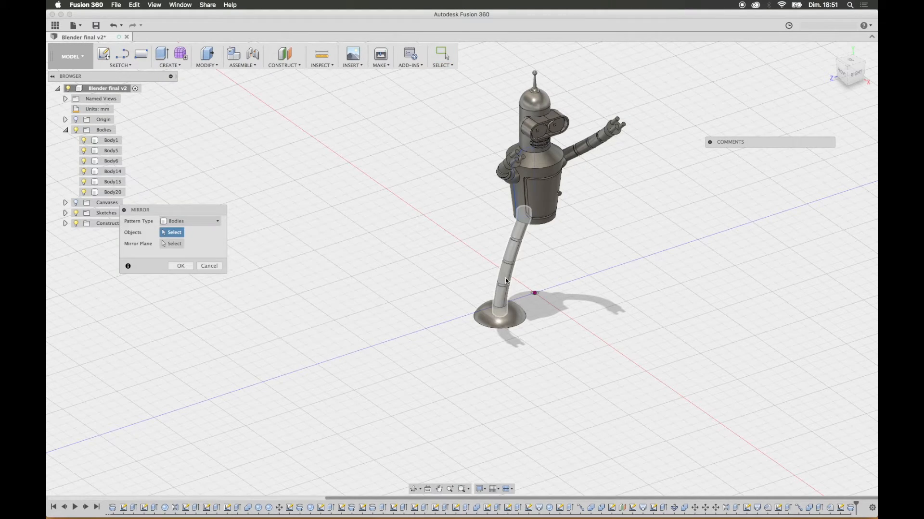
pyautogui.click(511, 266)
pyautogui.click(173, 244)
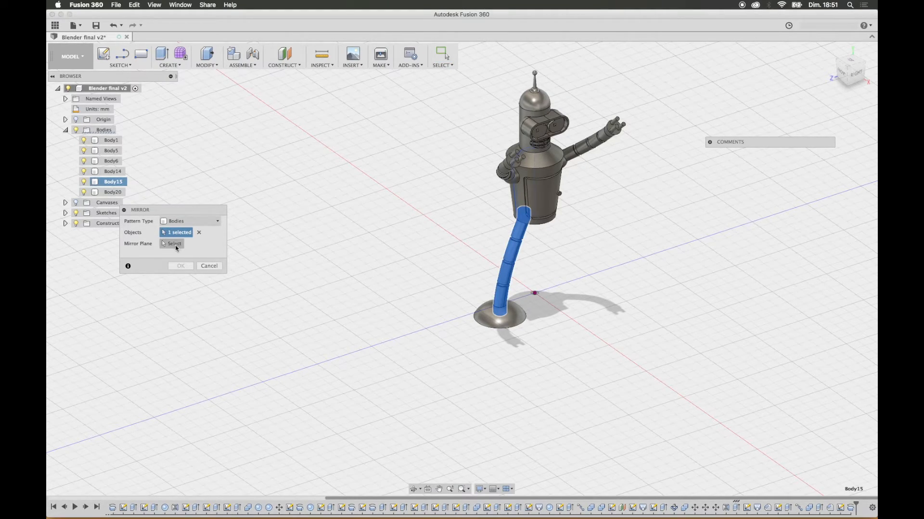
pyautogui.click(548, 284)
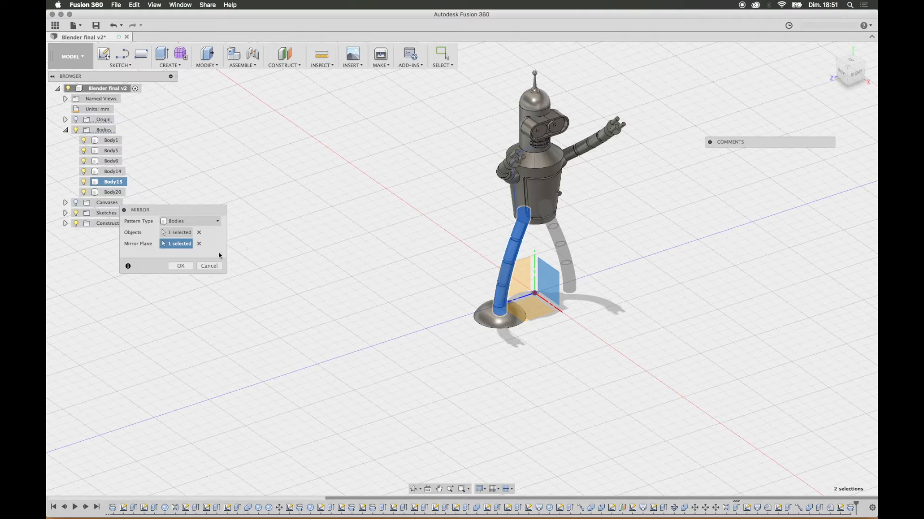
pyautogui.click(181, 266)
# Step: Mirror the dome-shaped foot body across the vertical XY origin plane onto the opposite leg
pyautogui.click(501, 319)
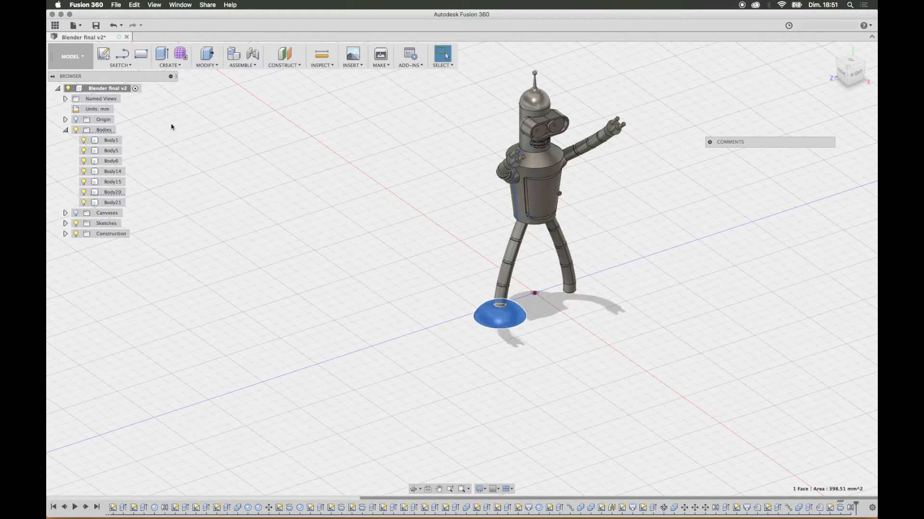
pyautogui.click(179, 63)
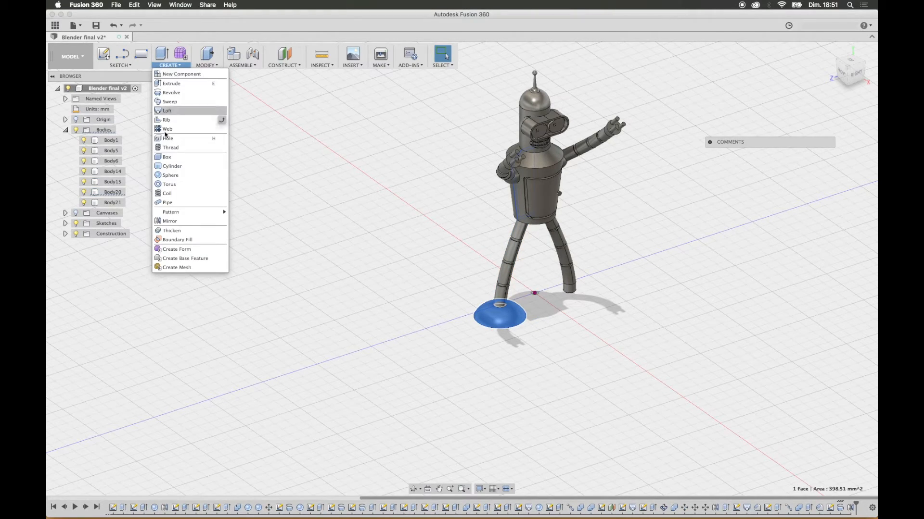
pyautogui.click(186, 220)
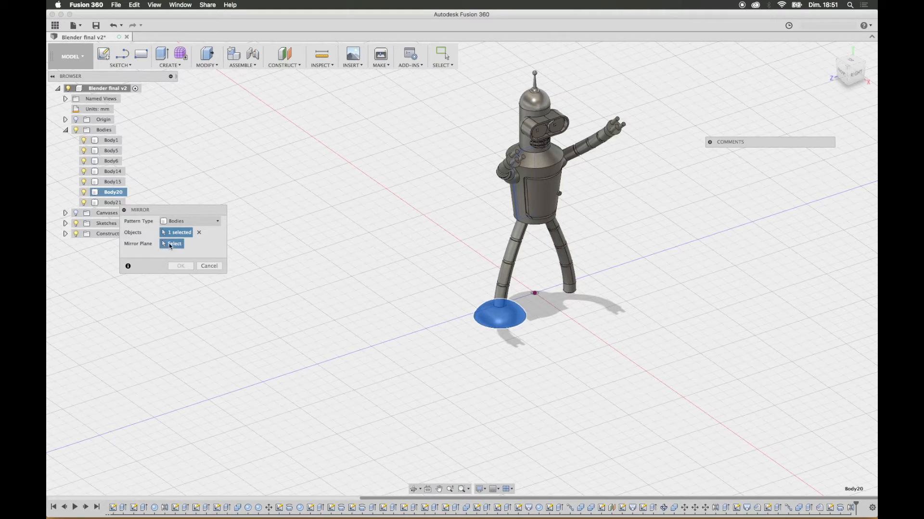
pyautogui.click(169, 246)
pyautogui.click(555, 298)
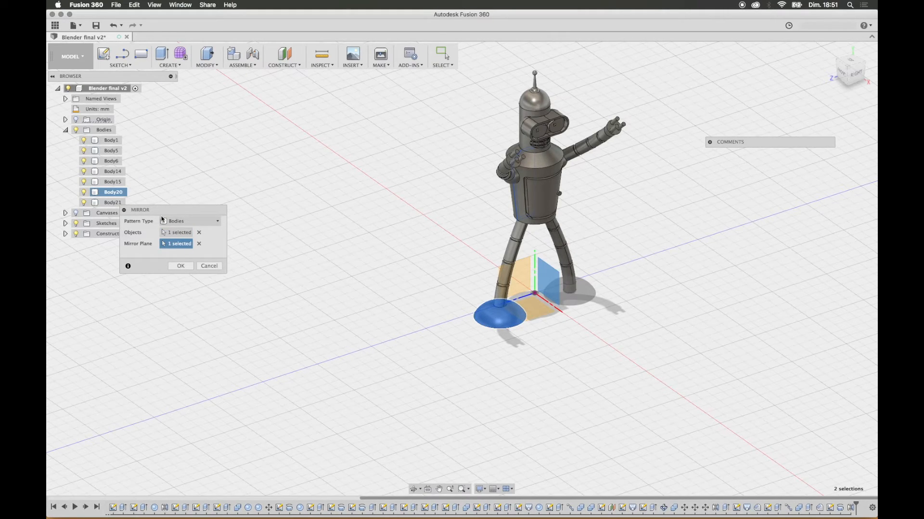
pyautogui.click(181, 266)
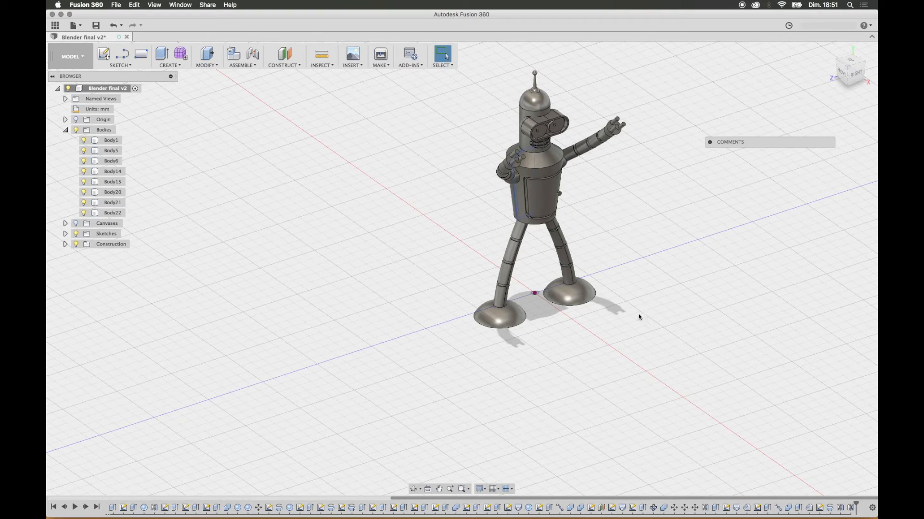
pyautogui.moveTo(634, 315)
pyautogui.keyDown('shift'); pyautogui.mouseDown(button='middle')
pyautogui.moveTo(604, 284)
pyautogui.moveTo(620, 312)
pyautogui.mouseUp(button='middle'); pyautogui.keyUp('shift')
pyautogui.press('Escape')
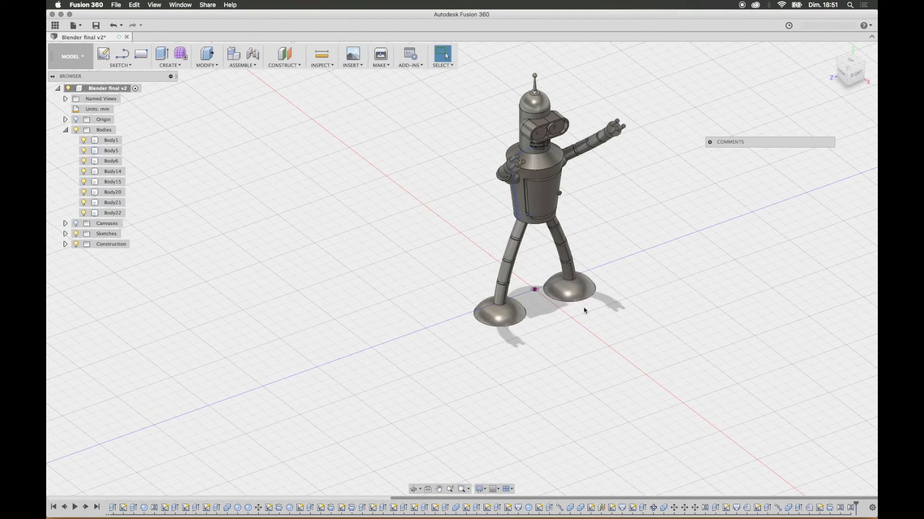
pyautogui.click(381, 55)
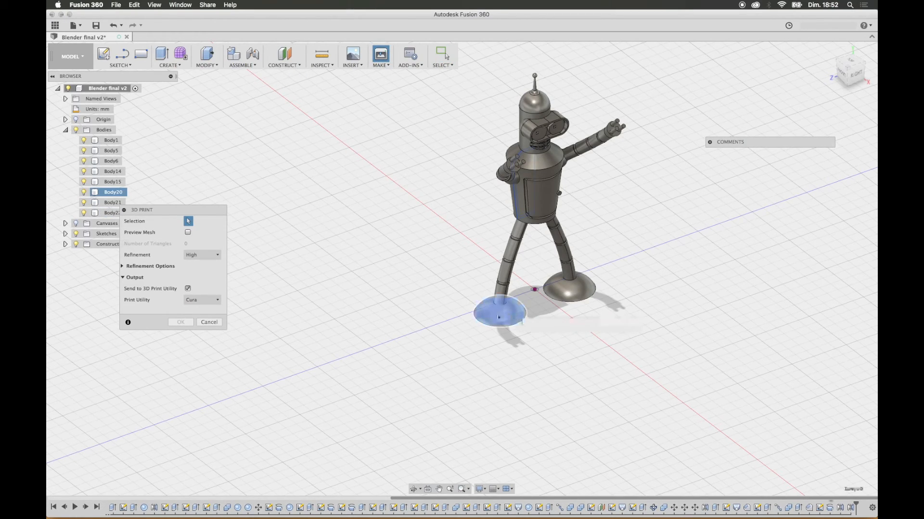
pyautogui.click(508, 266)
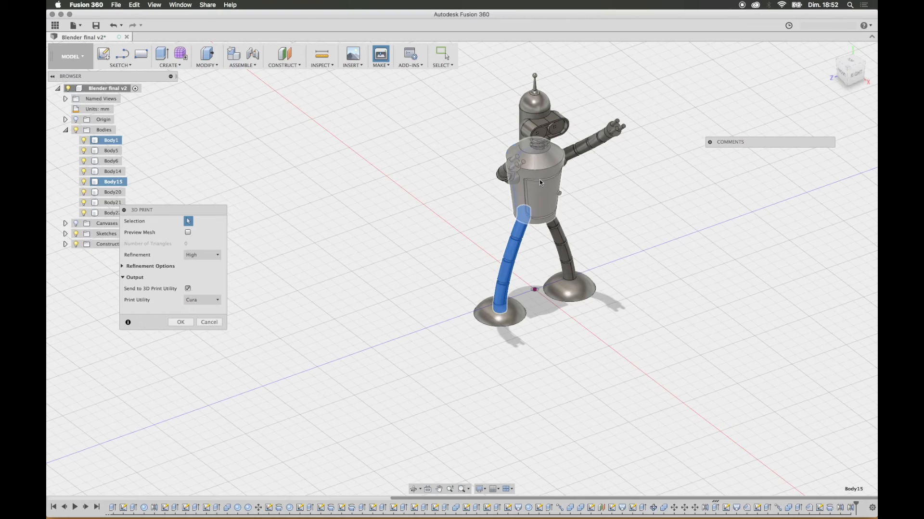
pyautogui.click(539, 181)
pyautogui.click(504, 174)
pyautogui.click(541, 131)
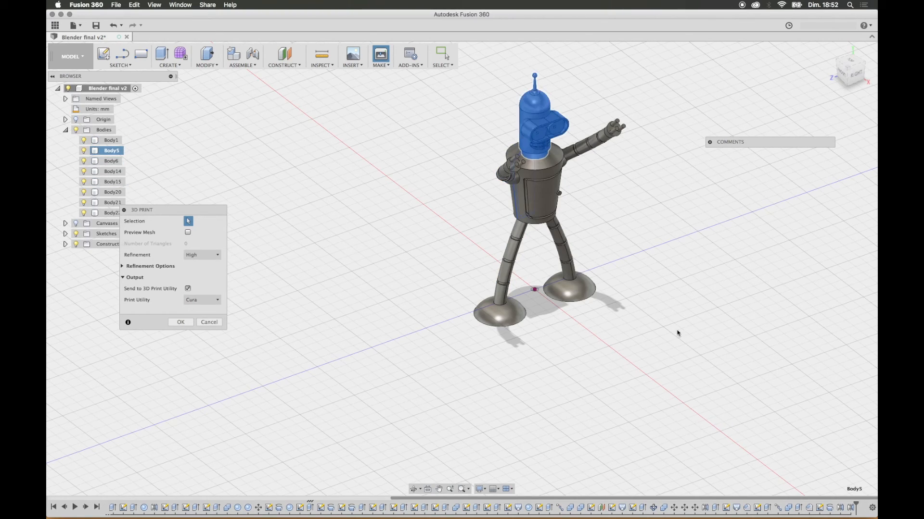
pyautogui.keyDown('shift'); pyautogui.moveTo(666, 318); pyautogui.dragTo(647, 278, button='middle'); pyautogui.keyUp('shift')
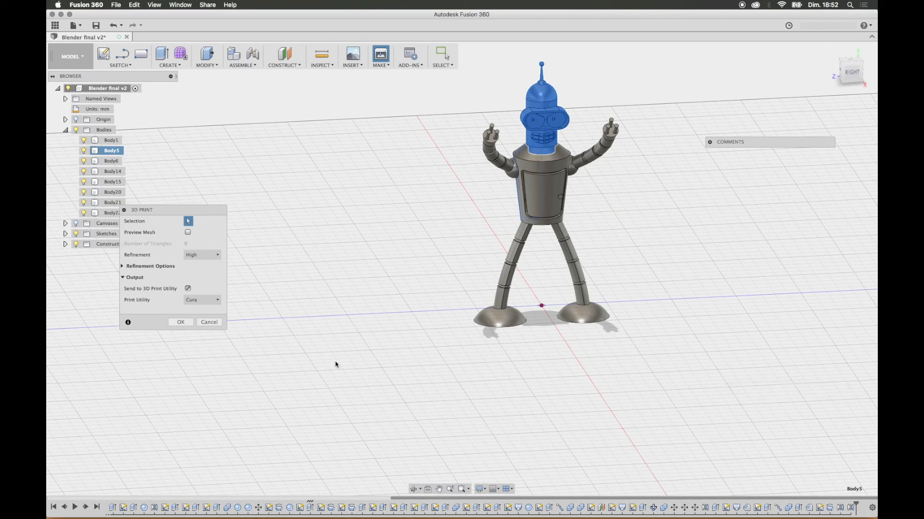
pyautogui.click(219, 326)
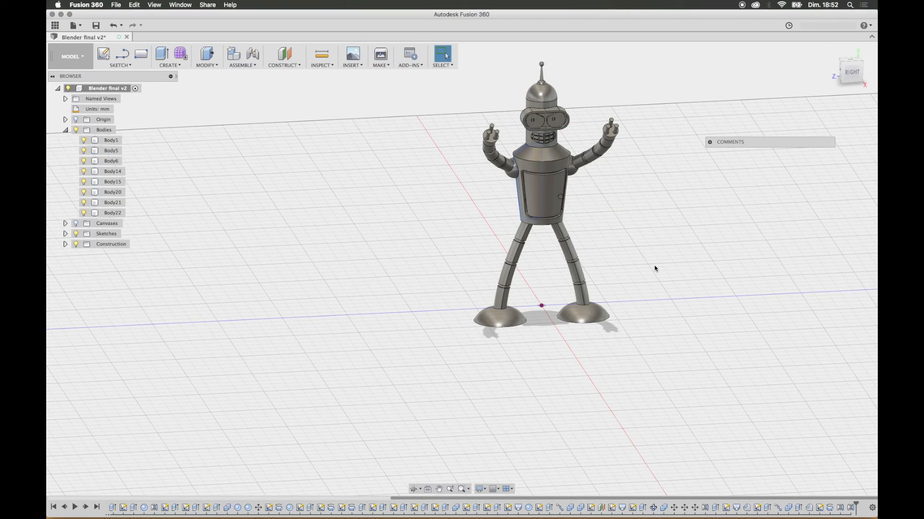